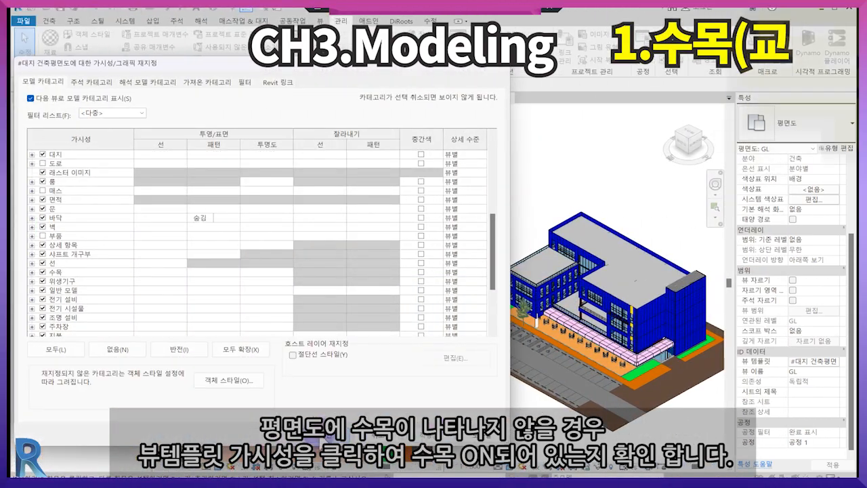
Step: Apply the view template's visibility settings and move the placed tree to the upper-left corner of the site plan
click(278, 407)
click(279, 409)
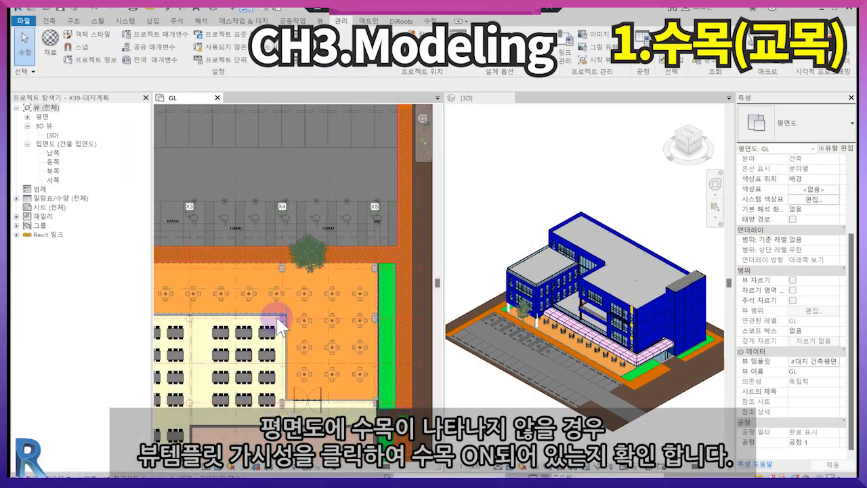
click(293, 257)
middle_drag(294, 257, 350, 273)
scroll(363, 319, down, 2)
drag(344, 274, 219, 217)
middle_drag(220, 217, 315, 267)
ctrl+drag(321, 264, 175, 229)
middle_drag(244, 273, 315, 219)
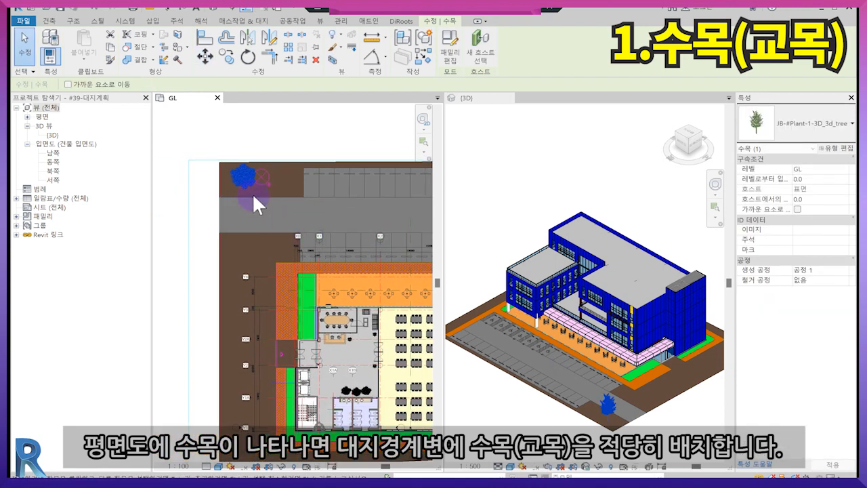
scroll(246, 175, up, 2)
drag(240, 185, 235, 188)
Step: Array the tree down the left site edge as seven trees at 7600 mm spacing and ungroup the second tree
middle_drag(273, 245, 259, 228)
scroll(258, 228, down, 1)
key(a)
key(r)
click(231, 173)
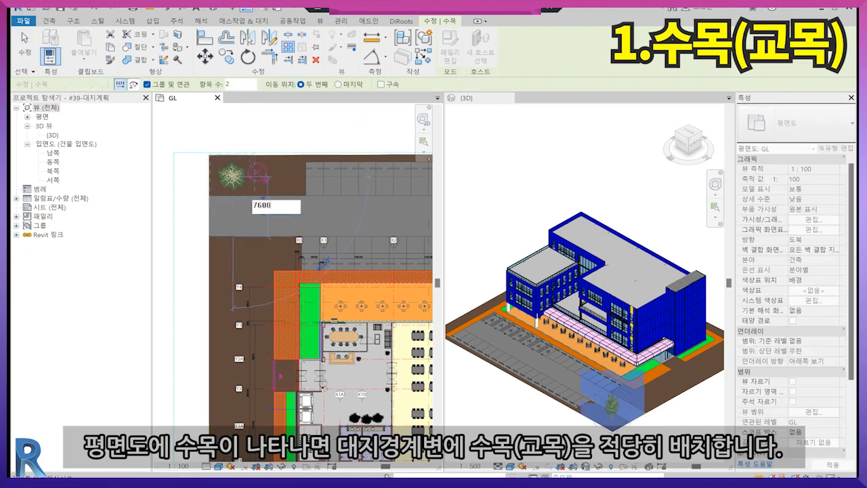
key(Return)
scroll(237, 230, down, 1)
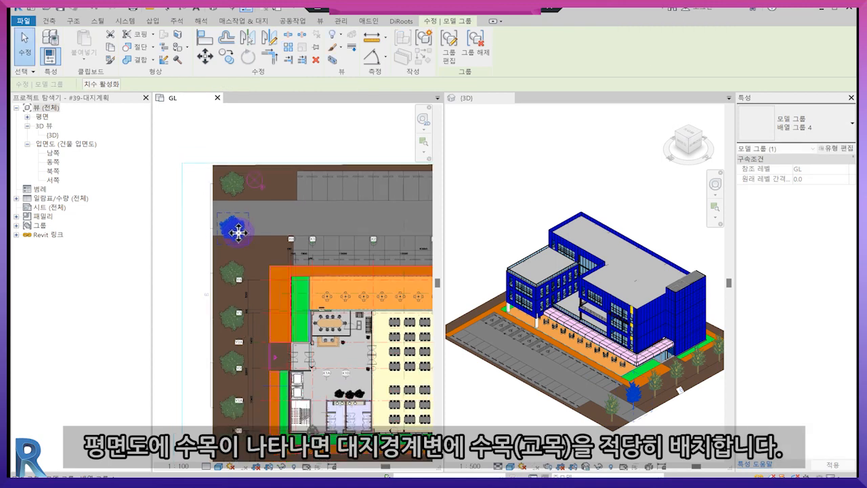
scroll(236, 232, down, 1)
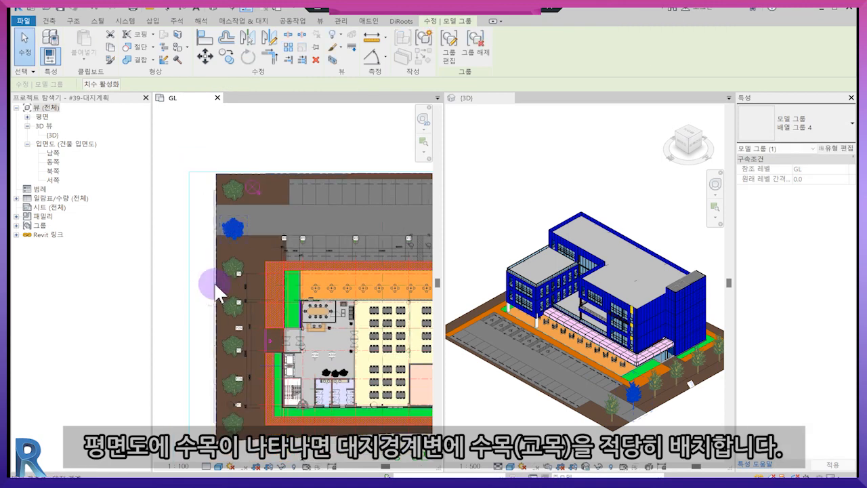
click(474, 68)
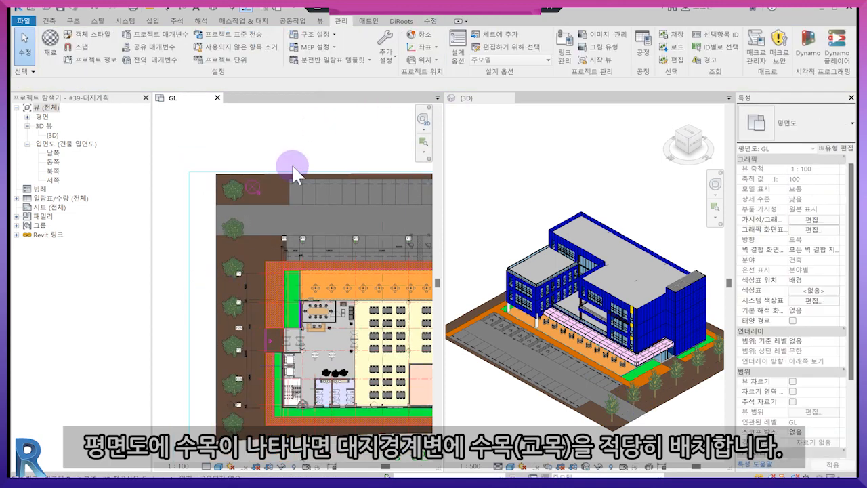
Step: Array the tree at the site's lower-left corner along the bottom site edge with 10 items
scroll(218, 152, down, 3)
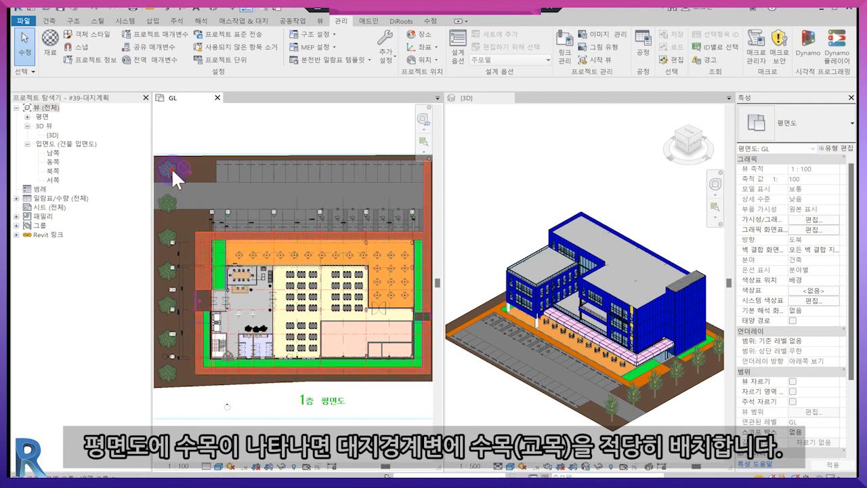
click(174, 179)
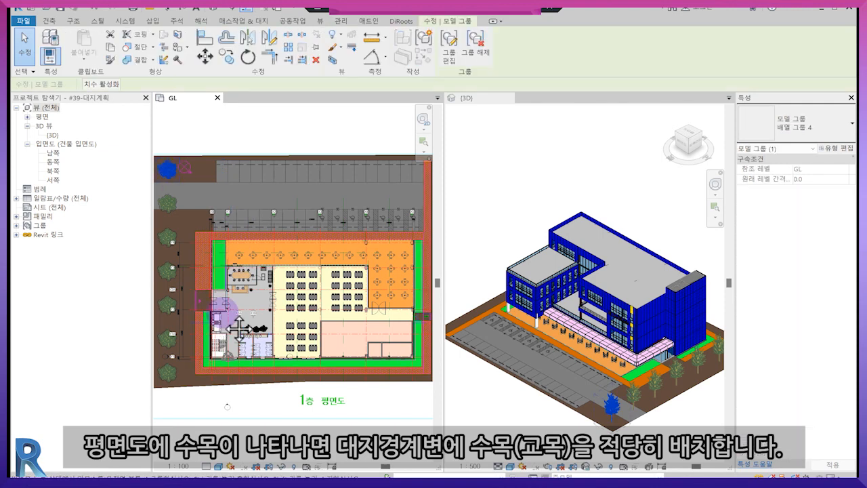
scroll(216, 346, up, 3)
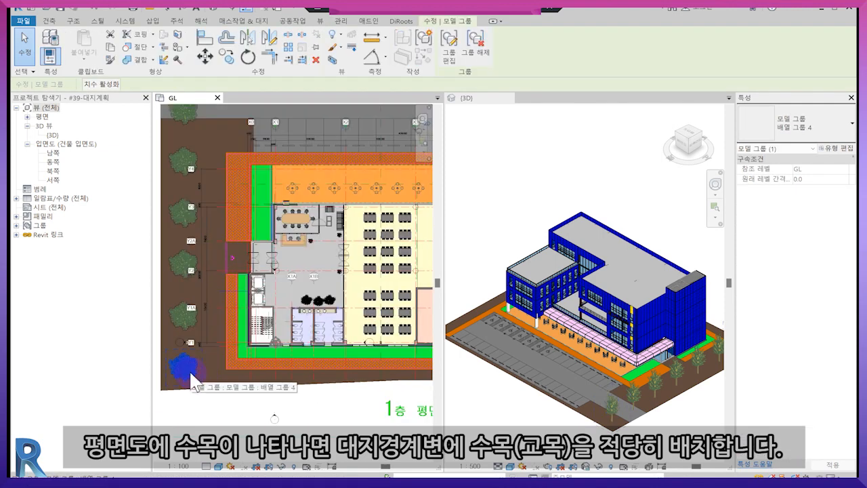
key(a)
key(r)
click(194, 414)
click(252, 416)
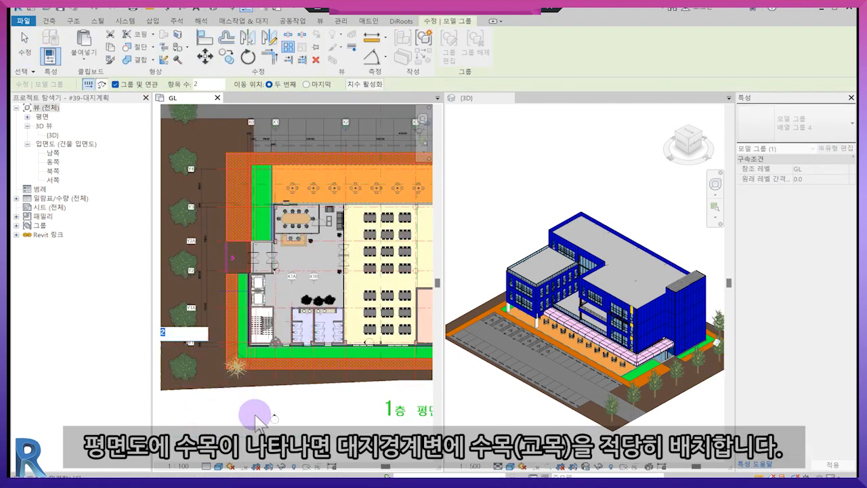
text(10)
key(Return)
Step: Reduce the bottom row to nine trees ending at the right site boundary
scroll(254, 416, down, 1)
middle_drag(368, 433, 240, 377)
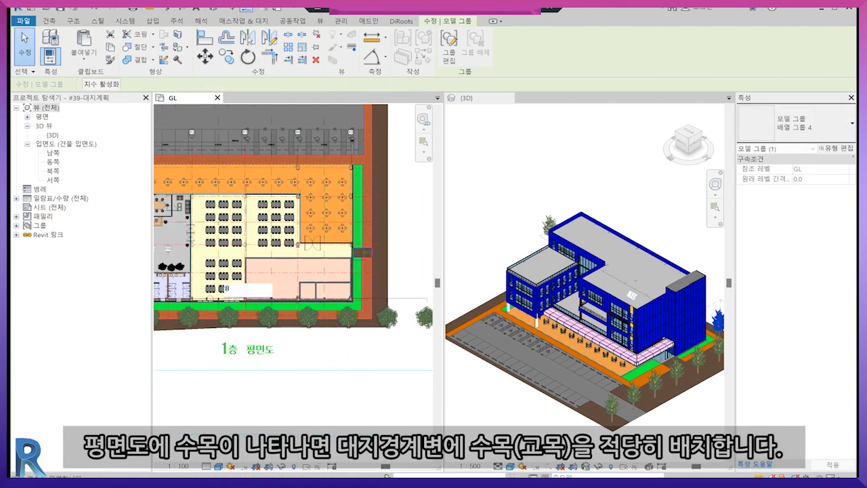
key(Return)
scroll(234, 412, down, 1)
middle_drag(234, 412, 300, 372)
Step: Select the whole bottom row of trees and move it so its last tree sits inside the site boundary
click(424, 300)
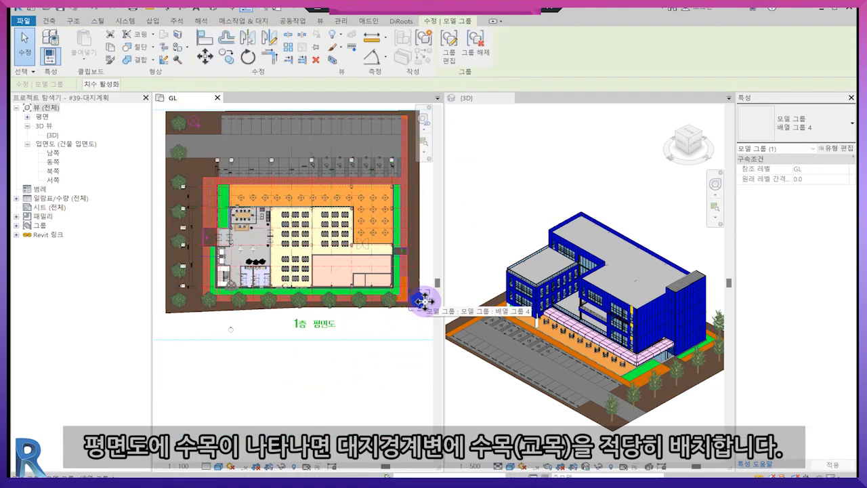
ctrl+click(179, 300)
scroll(187, 306, up, 2)
middle_drag(203, 325, 251, 339)
middle_drag(407, 345, 163, 296)
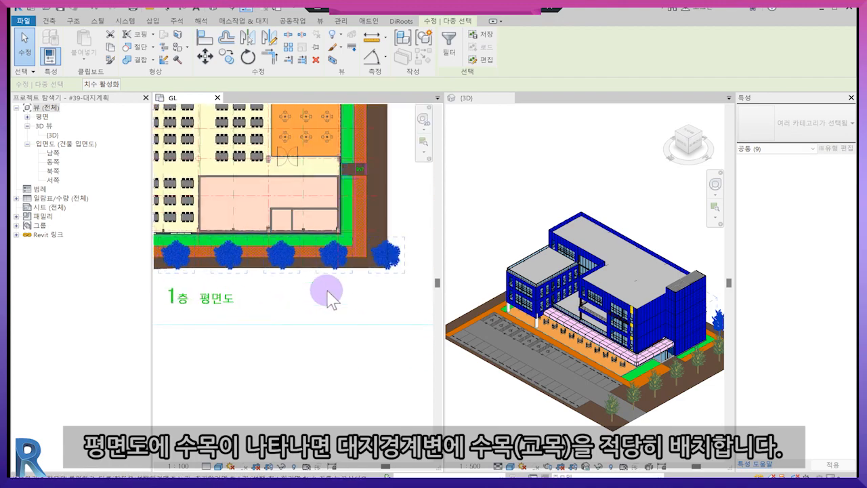
scroll(352, 291, up, 1)
key(m)
key(v)
scroll(243, 239, down, 2)
middle_drag(178, 329, 413, 312)
scroll(230, 291, up, 2)
key(Escape)
Step: Nudge the tree at the lower-left part of the site slightly to the right
click(216, 239)
key(Right)
key(Right)
key(Right)
key(Right)
key(Right)
key(Escape)
Step: Array the tree at the site's lower-right corner upward along the right site edge
scroll(238, 283, down, 3)
middle_drag(386, 284, 196, 297)
click(346, 278)
scroll(352, 279, up, 2)
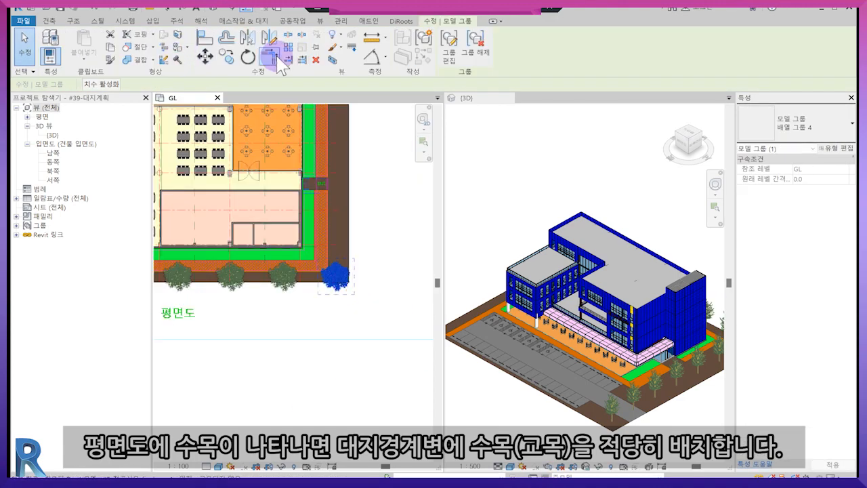
click(287, 47)
click(381, 266)
click(380, 203)
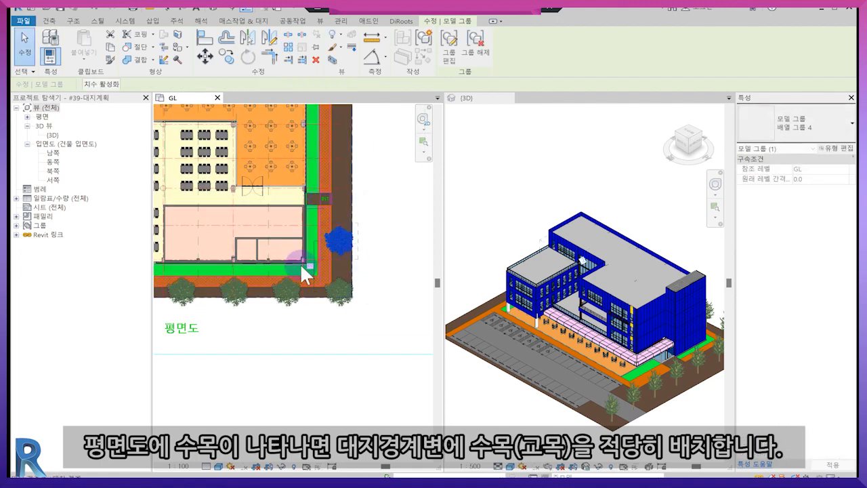
key(Return)
Step: Ungroup one of the arrayed trees in the upper part of the right-hand tree column
scroll(309, 262, down, 3)
middle_drag(306, 130, 262, 276)
scroll(262, 276, up, 1)
click(265, 296)
click(468, 57)
Step: Move the top tree of the right-hand column upward toward the site's upper boundary
scroll(325, 379, down, 1)
middle_drag(325, 380, 410, 351)
scroll(214, 239, up, 1)
middle_drag(352, 230, 260, 266)
scroll(388, 261, up, 2)
click(392, 260)
middle_drag(397, 268, 381, 258)
scroll(389, 257, up, 1)
key(m)
key(v)
click(403, 247)
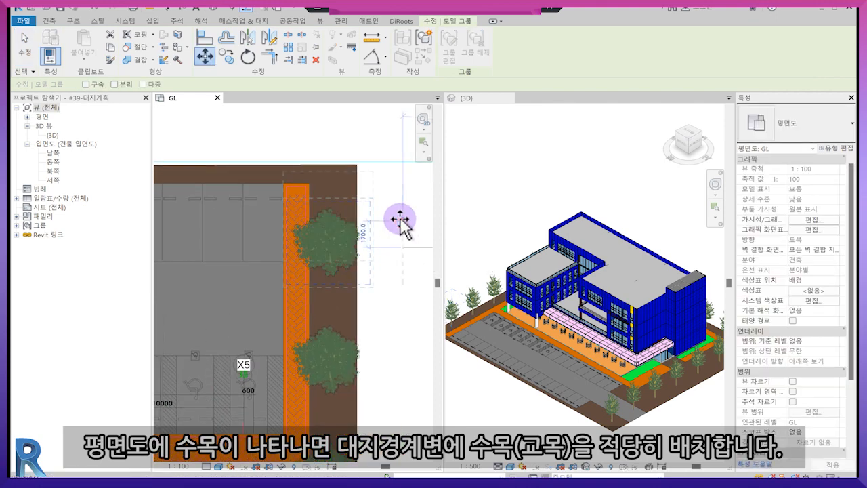
click(404, 223)
key(Escape)
click(377, 355)
scroll(373, 348, down, 1)
middle_drag(359, 405, 375, 227)
scroll(367, 255, down, 1)
key(Escape)
scroll(368, 255, down, 1)
middle_drag(265, 323, 379, 313)
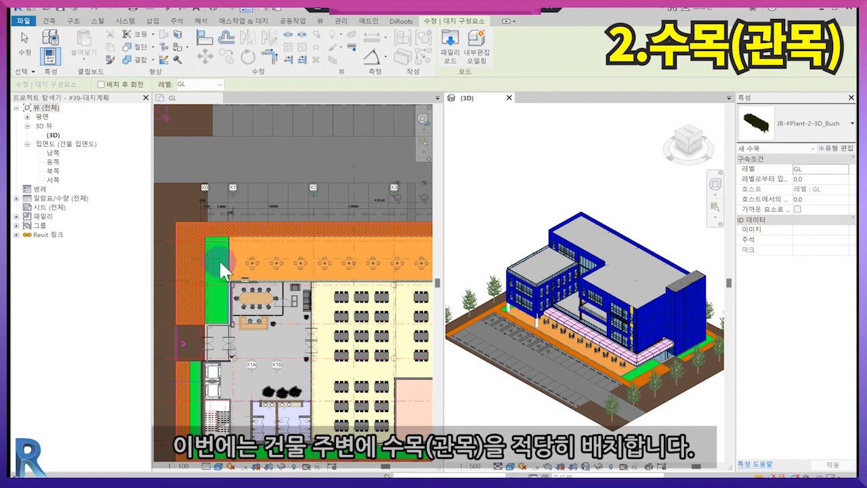
Step: Place a JB-#Plant-2-3D_Bush in the green strip at the building's upper-left corner
click(223, 271)
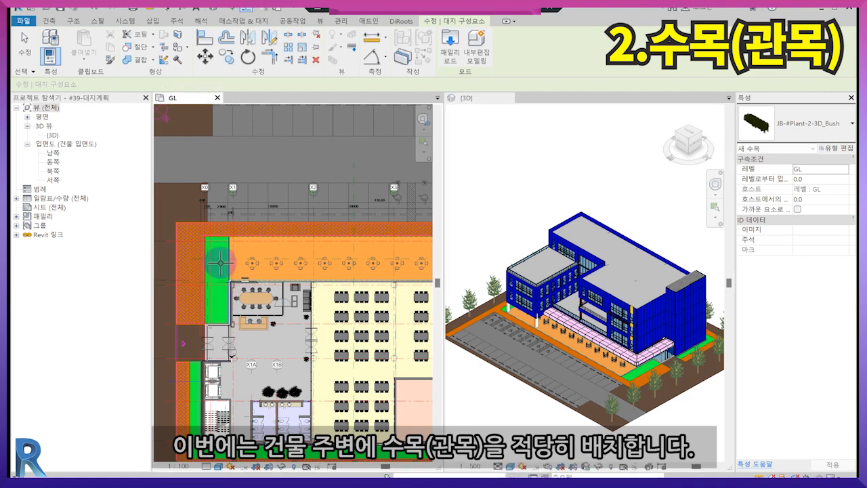
click(218, 259)
key(Escape)
scroll(220, 259, up, 3)
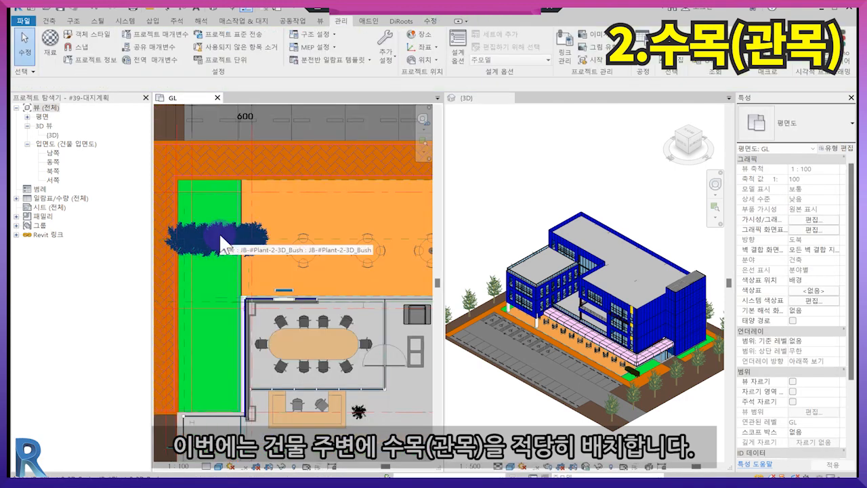
Step: Rotate the bush 90 degrees and shift it left into the middle of the green strip
click(217, 235)
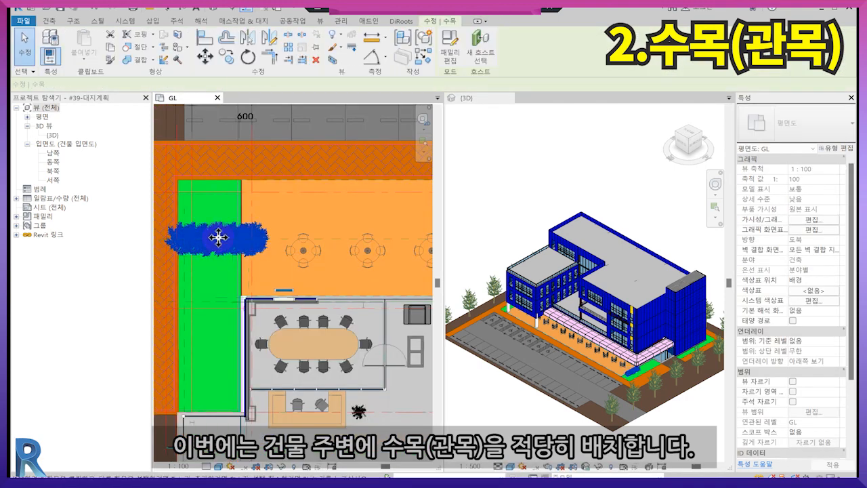
key(space)
key(Escape)
middle_drag(209, 275, 220, 274)
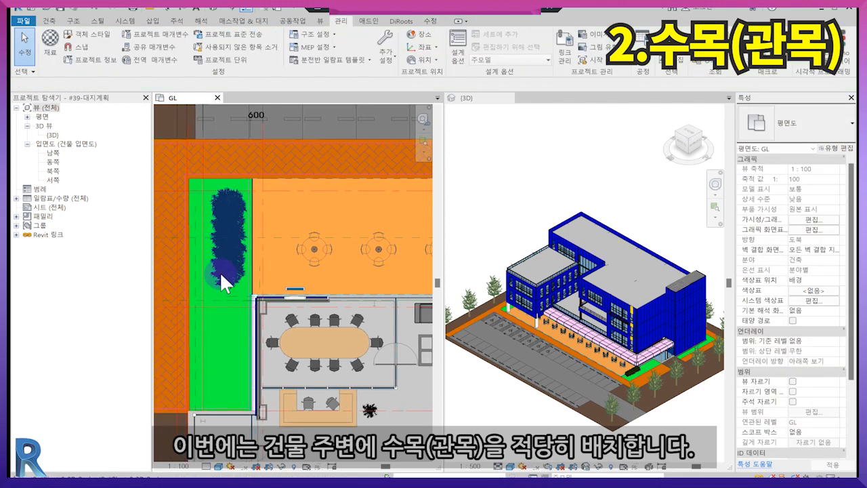
click(222, 281)
drag(221, 273, 208, 272)
key(Escape)
Step: Copy the bush downward within the green strip and shift both bushes slightly to the left
scroll(230, 311, down, 2)
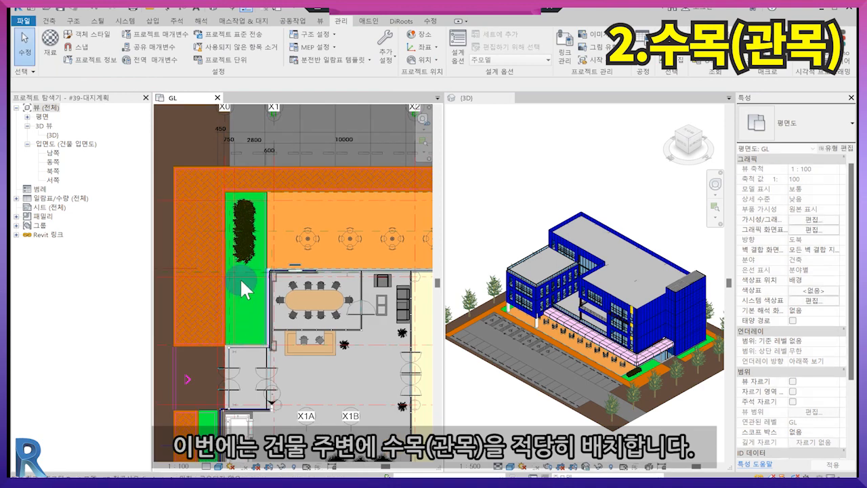
click(256, 243)
ctrl+drag(255, 242, 253, 307)
key(Escape)
click(248, 307)
ctrl+click(249, 241)
scroll(234, 270, up, 2)
drag(244, 265, 228, 265)
key(Escape)
Step: Copy a bush to the green strip below the left entrance and position it beside the elevators
scroll(230, 274, down, 2)
middle_drag(237, 305, 268, 210)
ctrl+drag(272, 222, 232, 354)
key(Escape)
middle_drag(233, 353, 271, 298)
scroll(271, 302, up, 2)
drag(264, 324, 282, 381)
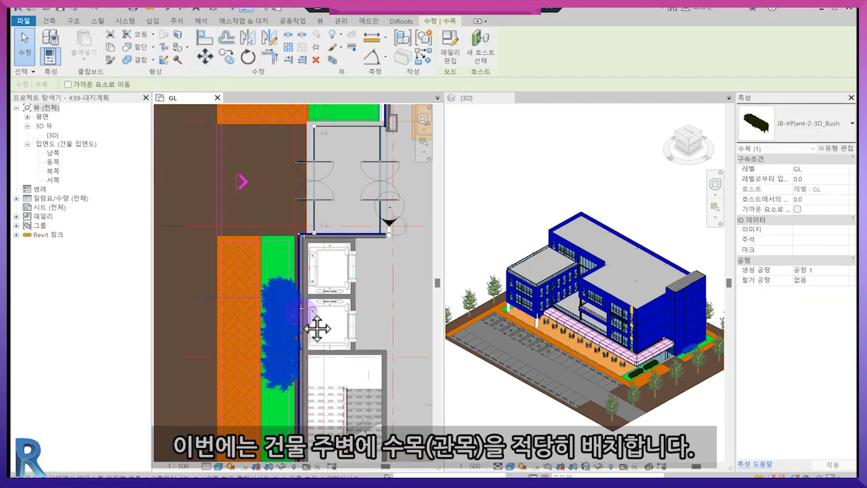
scroll(315, 323, up, 2)
key(Escape)
Step: Copy the bush down to the building's lower-left corner and shift it right into the green strip
scroll(302, 315, down, 2)
click(291, 254)
ctrl+drag(293, 248, 285, 375)
scroll(305, 352, up, 2)
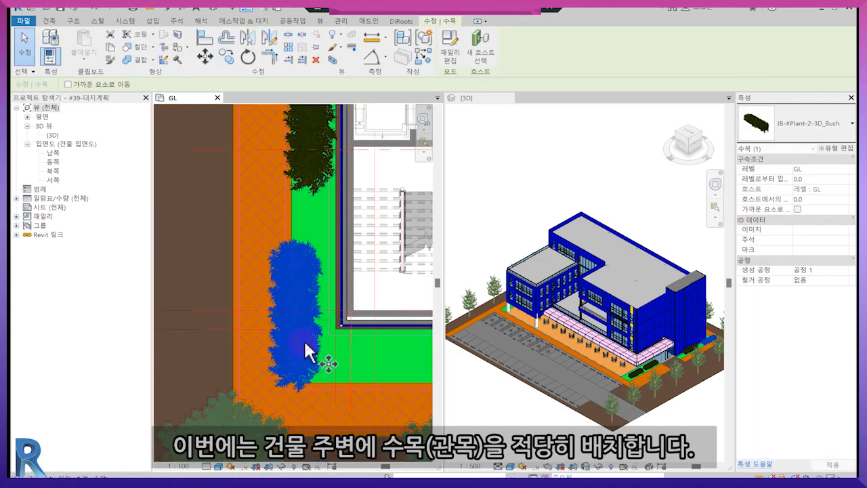
key(Escape)
click(323, 350)
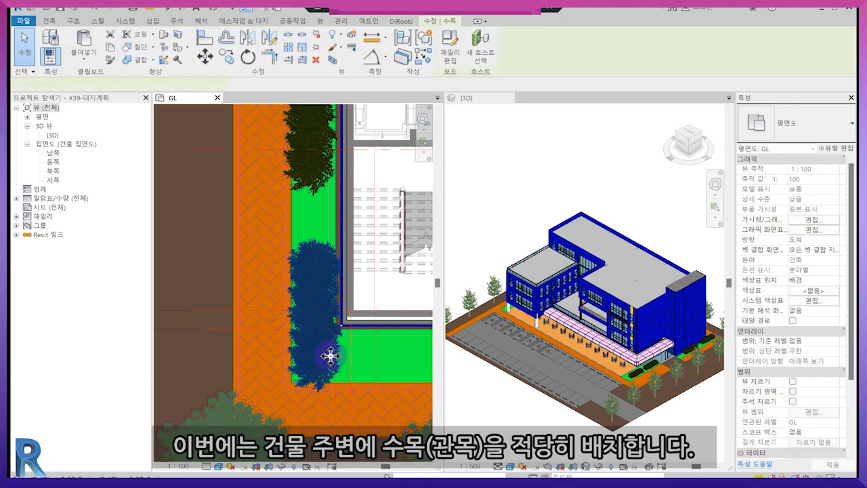
Step: Copy the corner bush to the right, rotate it to horizontal and fit it into the bottom green strip
middle_drag(329, 342, 223, 325)
ctrl+drag(369, 319, 370, 319)
key(space)
drag(321, 289, 321, 322)
scroll(324, 324, down, 3)
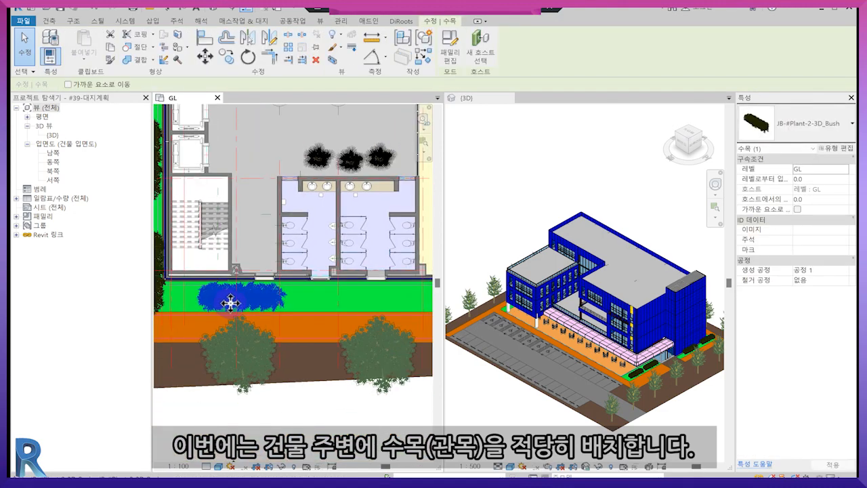
Step: Array the horizontal bush along the bottom green strip to make a row of five bushes
scroll(227, 286, down, 3)
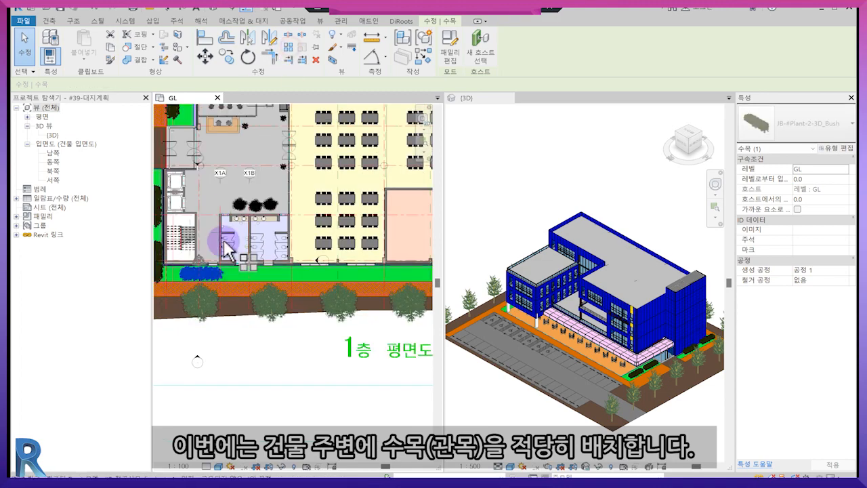
key(a)
key(r)
click(201, 273)
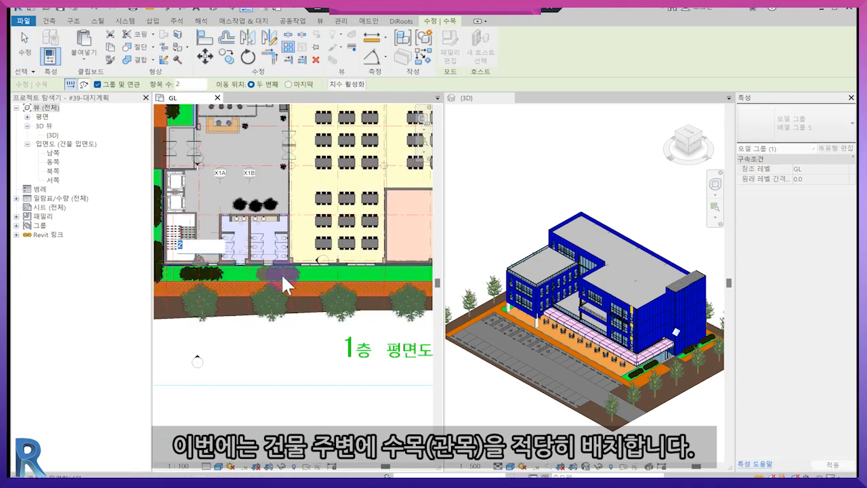
click(281, 272)
scroll(281, 273, down, 1)
middle_drag(368, 293, 208, 298)
key(Return)
middle_drag(326, 251, 380, 272)
scroll(380, 271, down, 2)
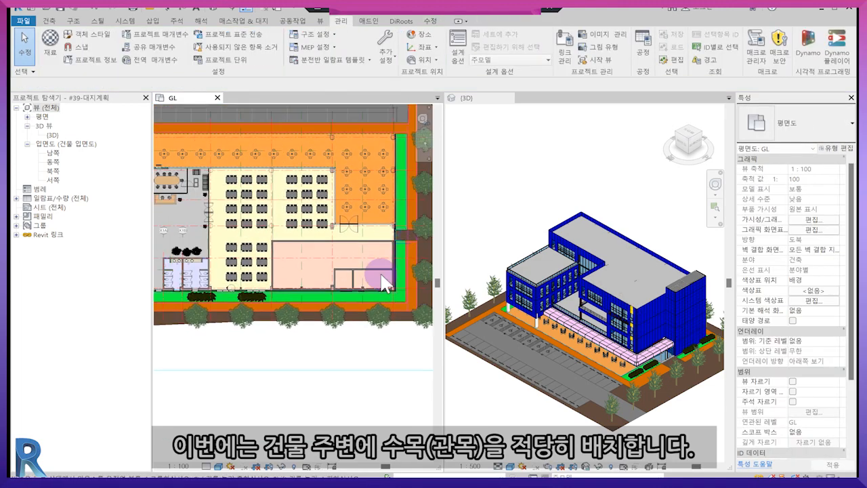
Step: Copy the two lower bushes of the left strip to the right green strip and fit them into it
click(181, 257)
ctrl+click(182, 284)
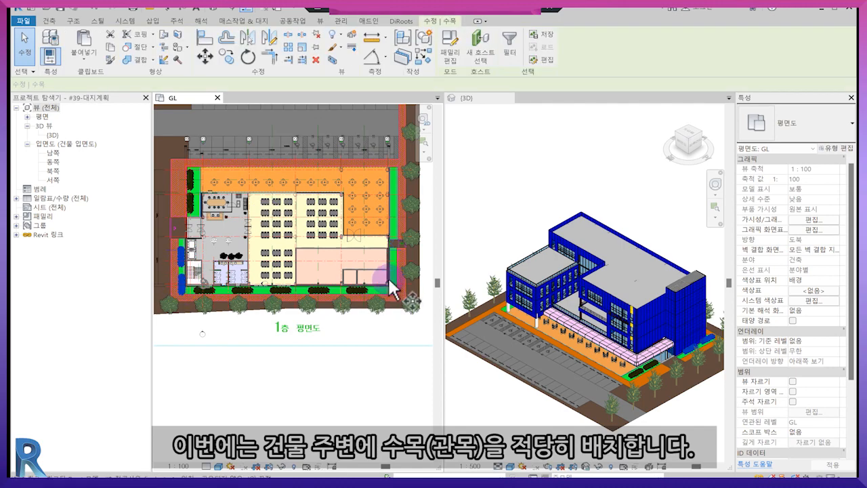
scroll(394, 290, up, 5)
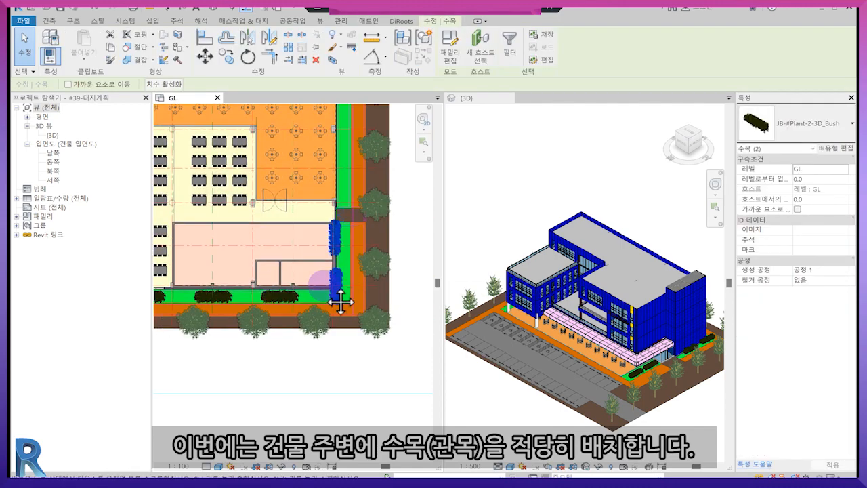
key(m)
key(v)
click(317, 214)
click(327, 213)
Step: Relocate the upper bush of the right strip above the ENT. entrance and copy it further up the strip
scroll(326, 212, down, 2)
middle_drag(319, 239, 349, 309)
shift+click(348, 310)
scroll(352, 318, down, 1)
middle_drag(340, 128, 347, 298)
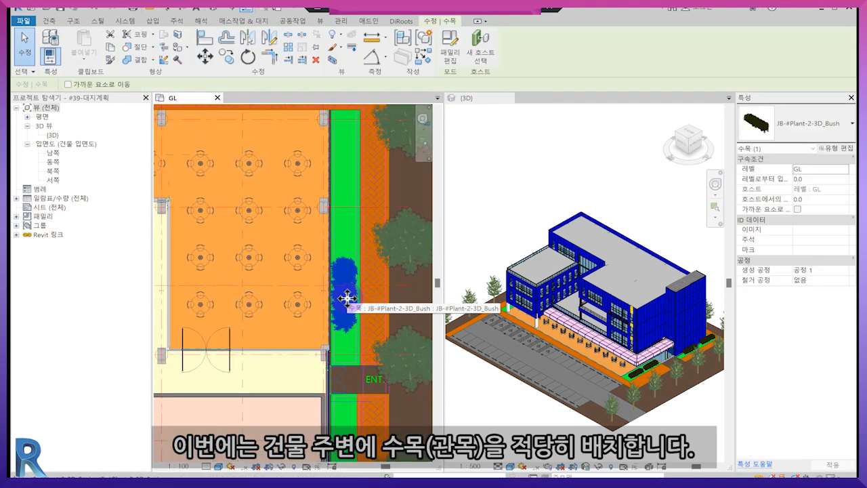
ctrl+drag(344, 178, 344, 178)
click(348, 254)
Step: Move the lower bush of the right strip up to just below the ENT. entrance
scroll(350, 251, down, 2)
middle_drag(369, 271, 387, 130)
click(364, 265)
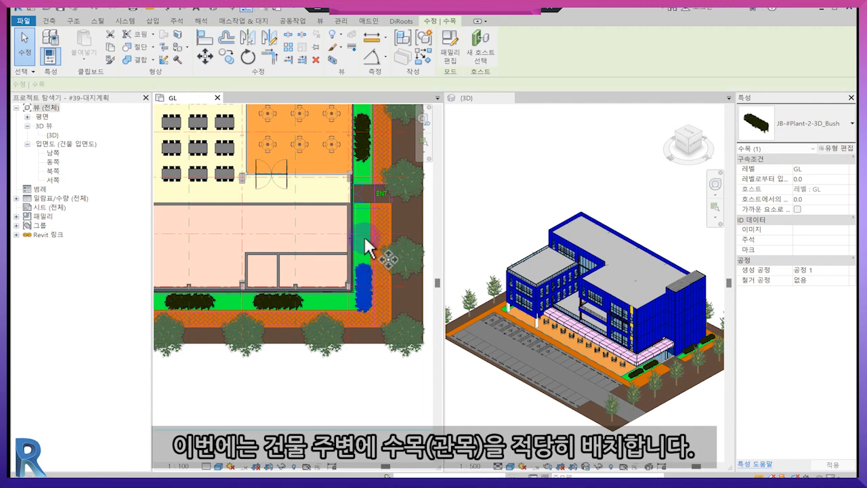
ctrl+drag(364, 236, 365, 235)
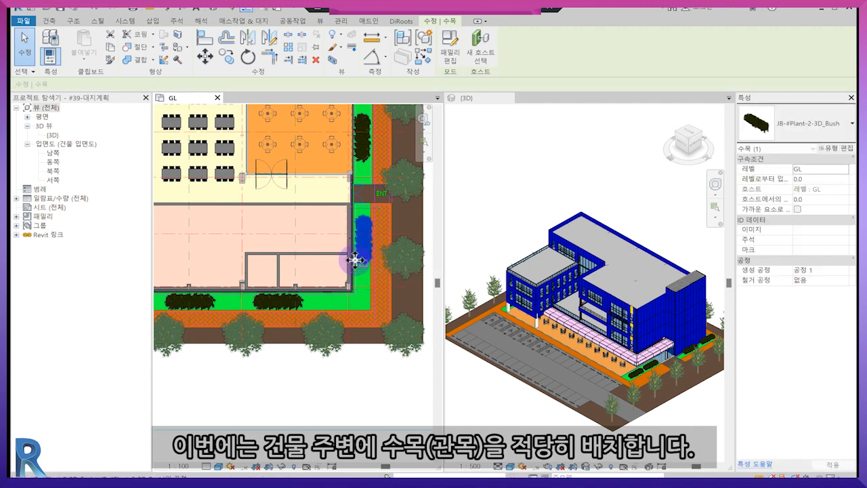
scroll(359, 265, up, 5)
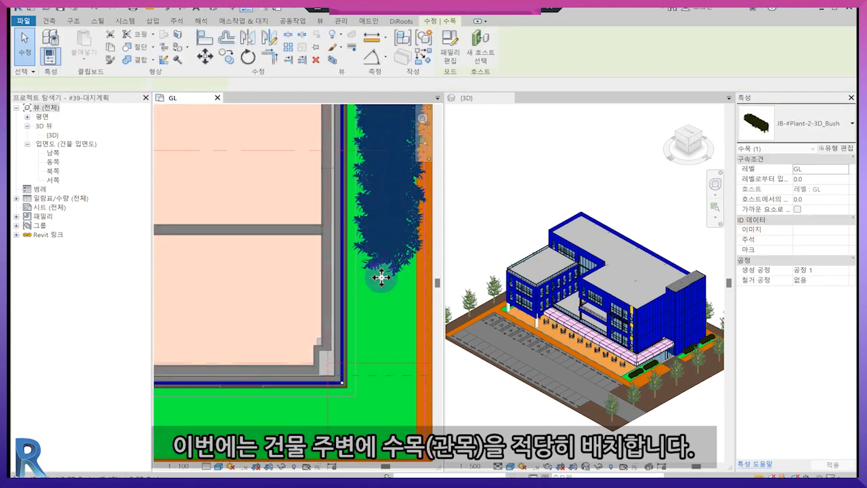
Step: Move the lower bush of the right green strip slightly toward the building so it fits within the strip
key(m)
key(v)
click(384, 292)
click(373, 289)
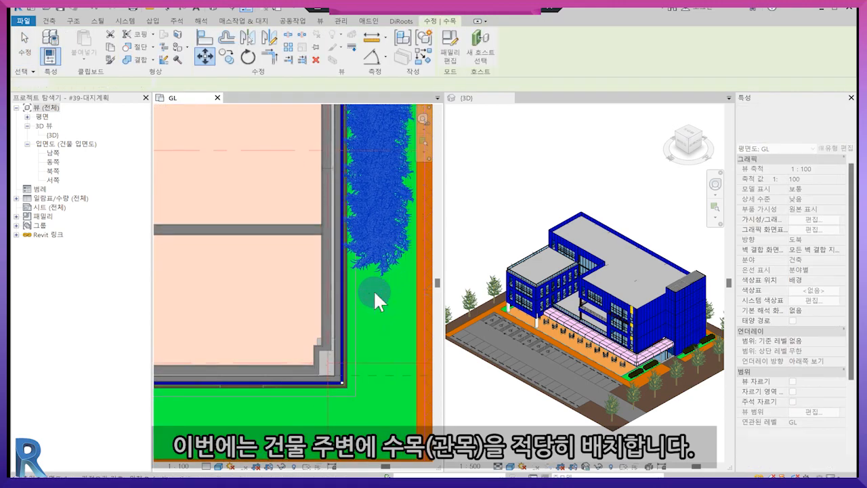
key(Escape)
Step: Place JB-#Plant-5-3D-Orange_Tree_2 trees beside the bushes in the green strips, starting at the upper end of the left strip
scroll(377, 294, down, 3)
middle_drag(252, 286, 356, 316)
scroll(355, 316, down, 1)
middle_drag(337, 352, 349, 363)
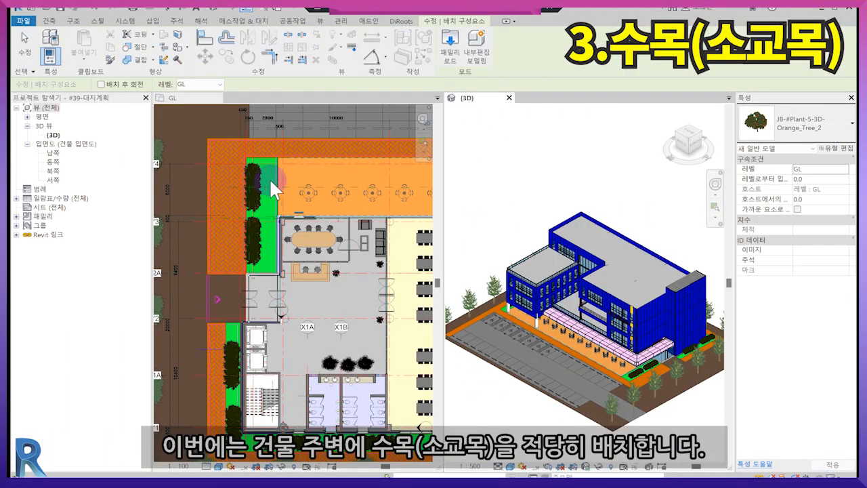
click(269, 180)
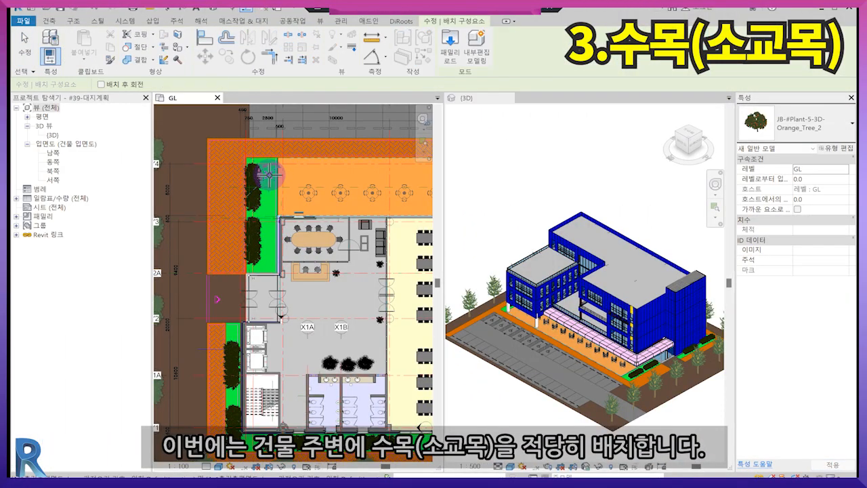
middle_drag(304, 387, 3, 352)
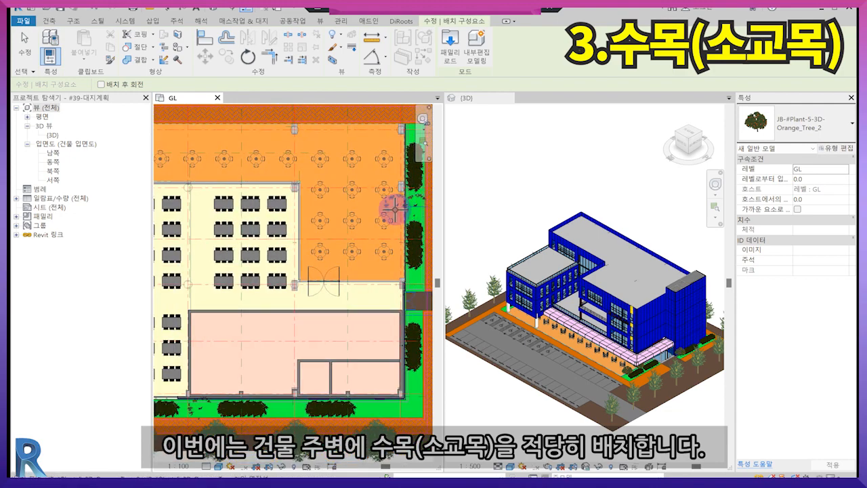
scroll(312, 244, down, 2)
middle_drag(278, 256, 417, 239)
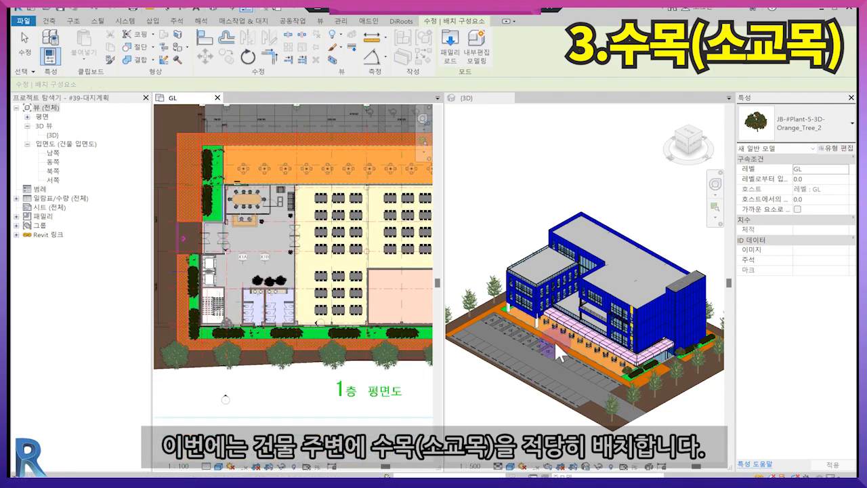
double_click(554, 340)
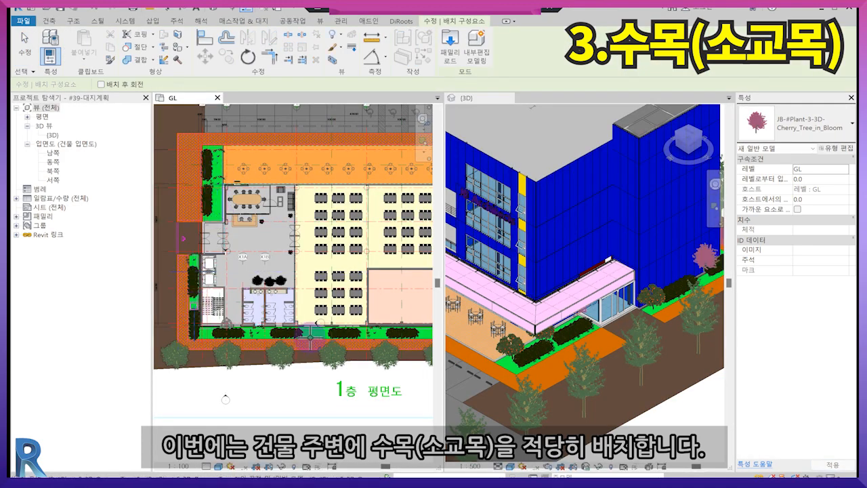
Step: Place JB-#Plant-3-3D-Cherry_Tree_in_Bloom trees among the bushes in the green strips and check them in the 3D view
middle_drag(373, 192, 183, 210)
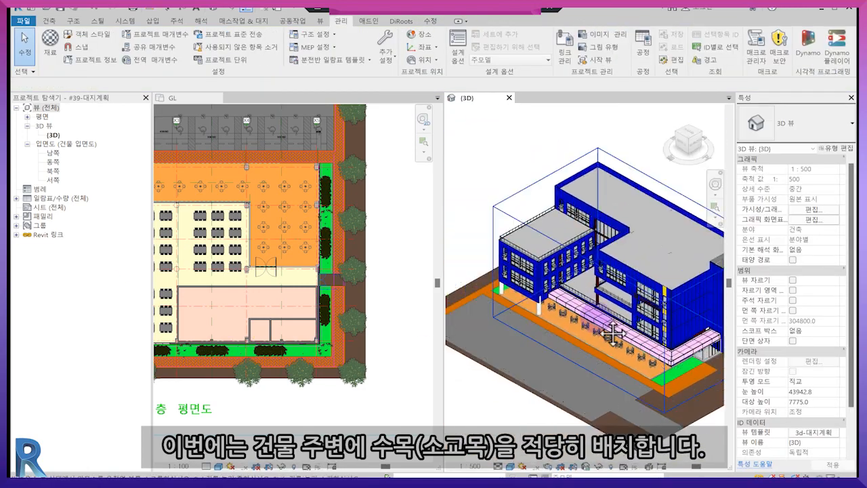
scroll(613, 310, up, 3)
mouse_move(612, 334)
shift+middle_down()
mouse_move(613, 310)
mouse_move(624, 323)
mouse_move(615, 319)
shift+middle_up()
scroll(622, 332, down, 1)
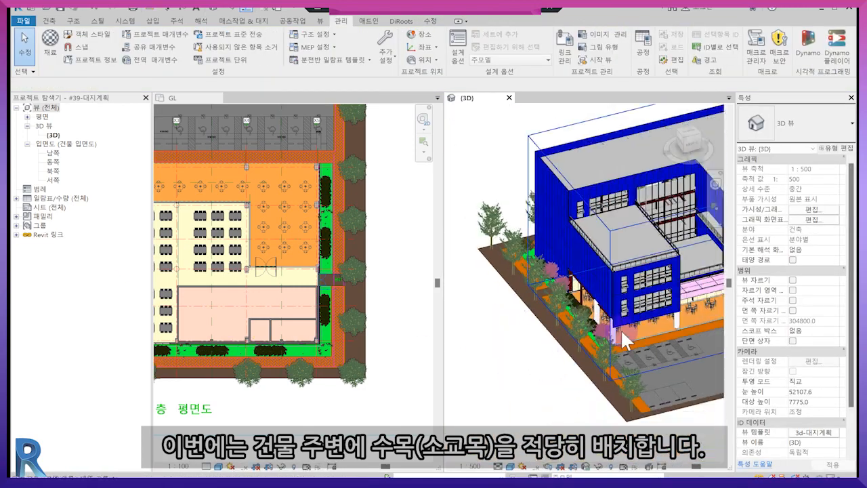
Step: In the GL plan's view template #대지 건축평면도, set the view range's top offset to 22000 and change the cut plane offset
click(340, 291)
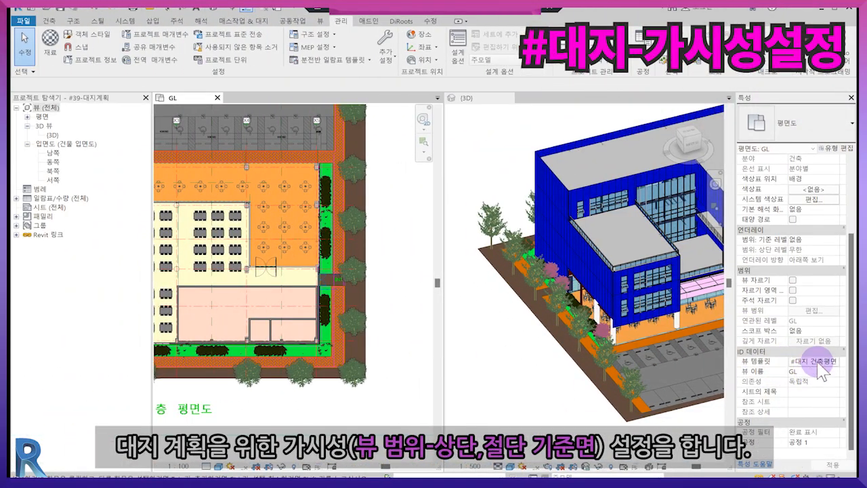
click(817, 361)
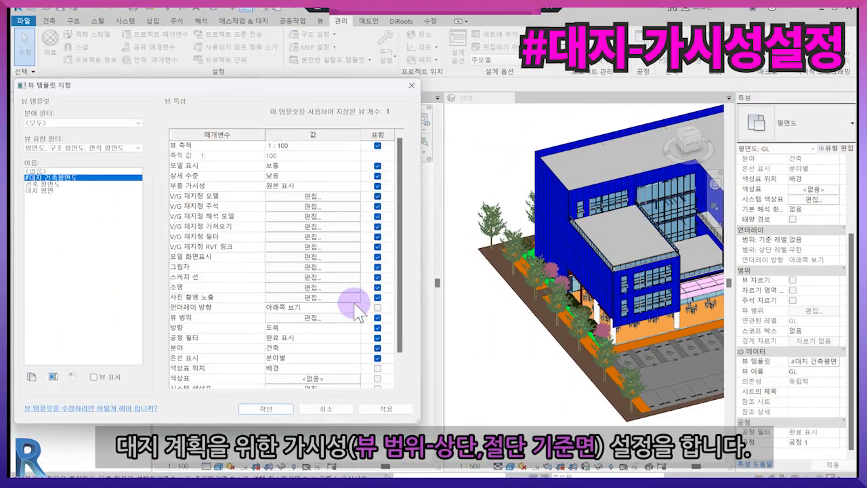
click(308, 319)
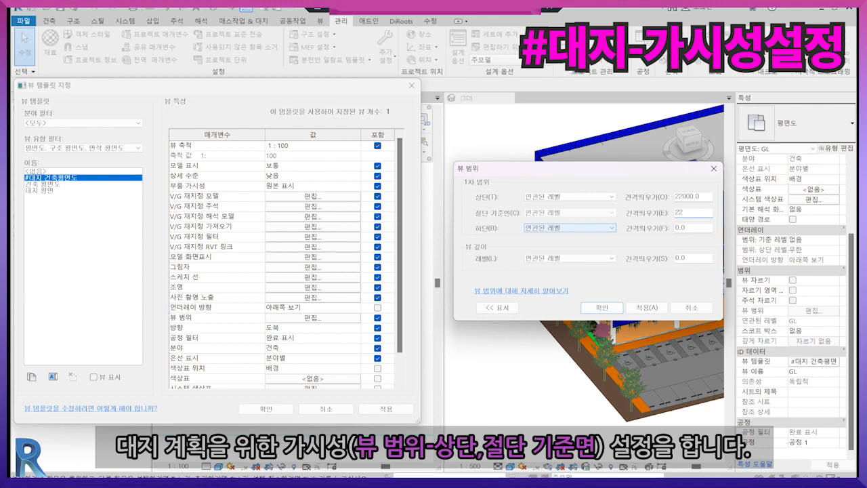
click(605, 305)
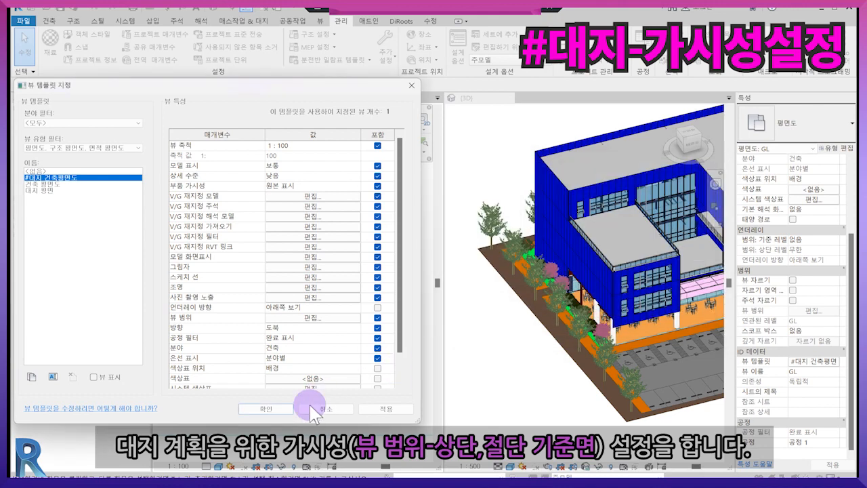
click(287, 411)
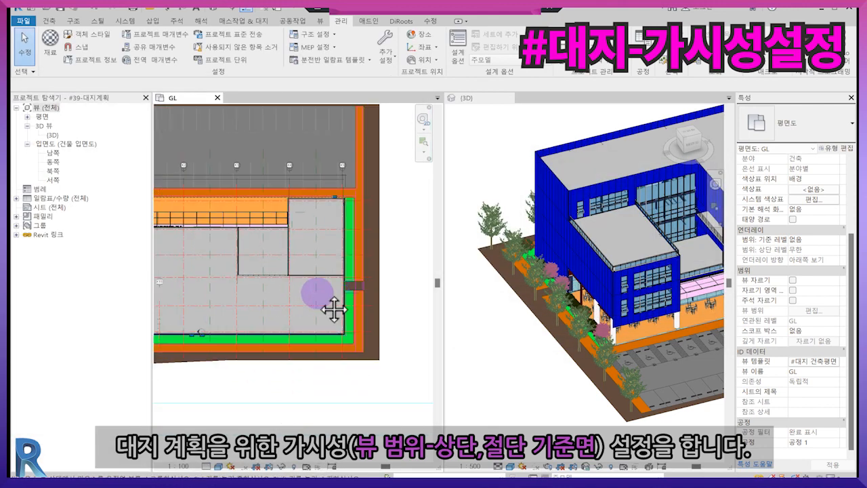
Step: Examine the landscaping and the building roof across the GL plan and from several sides in the 3D view
scroll(280, 280, down, 3)
scroll(291, 246, up, 6)
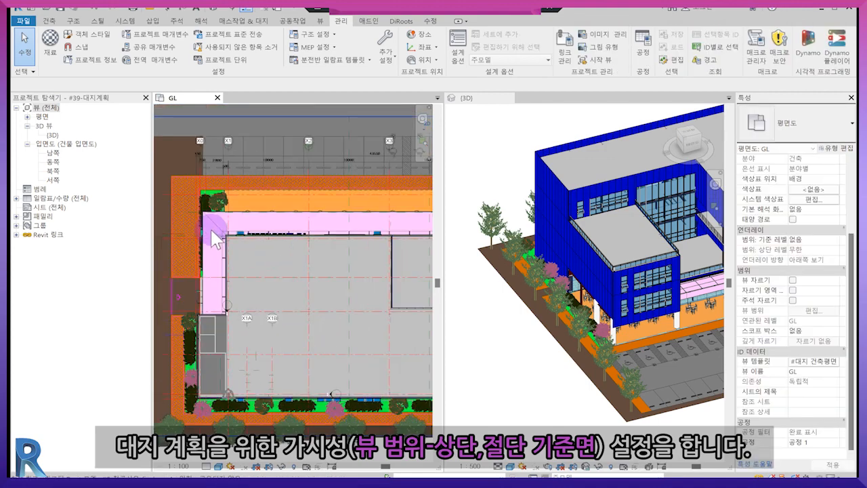
scroll(291, 247, down, 1)
middle_drag(291, 248, 260, 245)
middle_drag(313, 270, 308, 218)
middle_drag(333, 290, 304, 252)
middle_drag(237, 315, 248, 327)
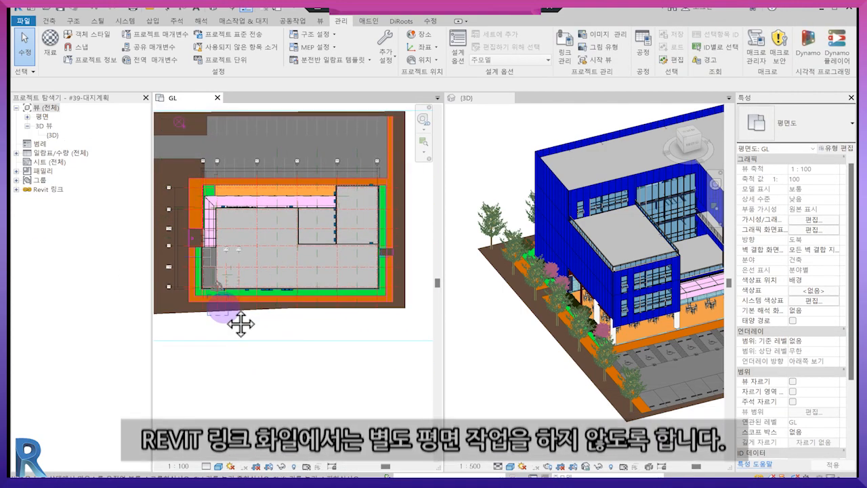
click(478, 359)
scroll(478, 358, down, 1)
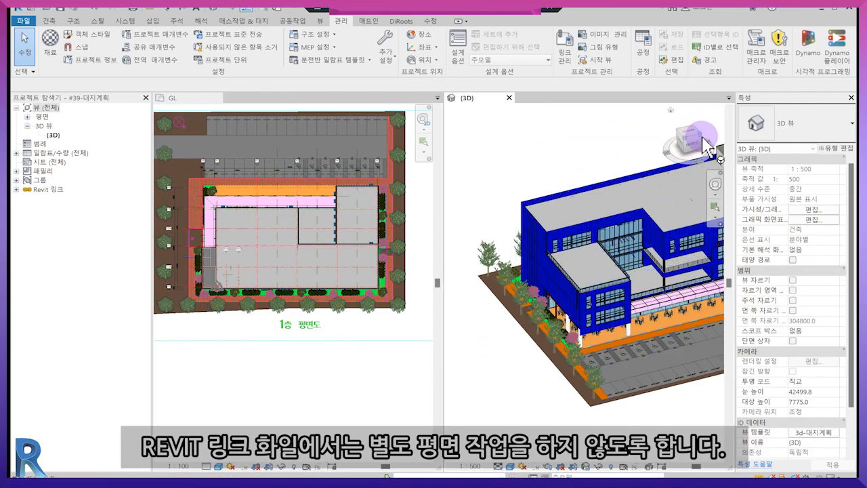
click(703, 139)
scroll(620, 350, up, 3)
middle_drag(620, 348, 591, 371)
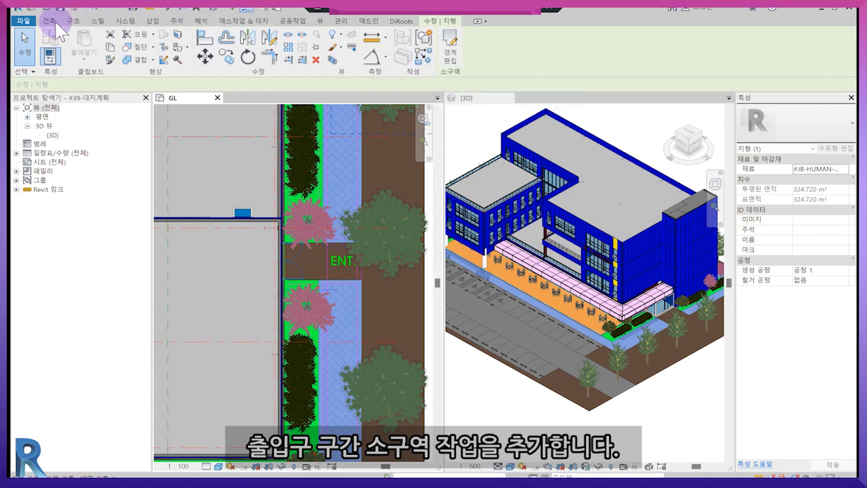
Step: Create a rectangular subregion covering the gap in the paving at the ENT. entrance on the right side of the building
click(236, 22)
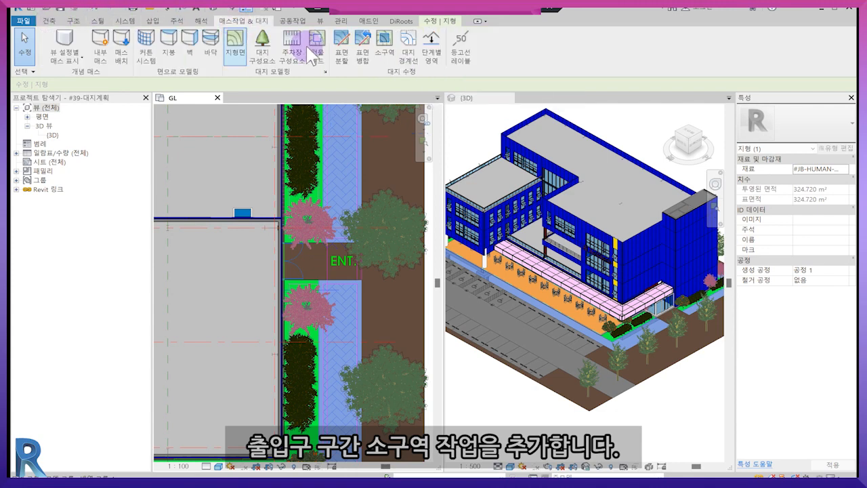
click(392, 56)
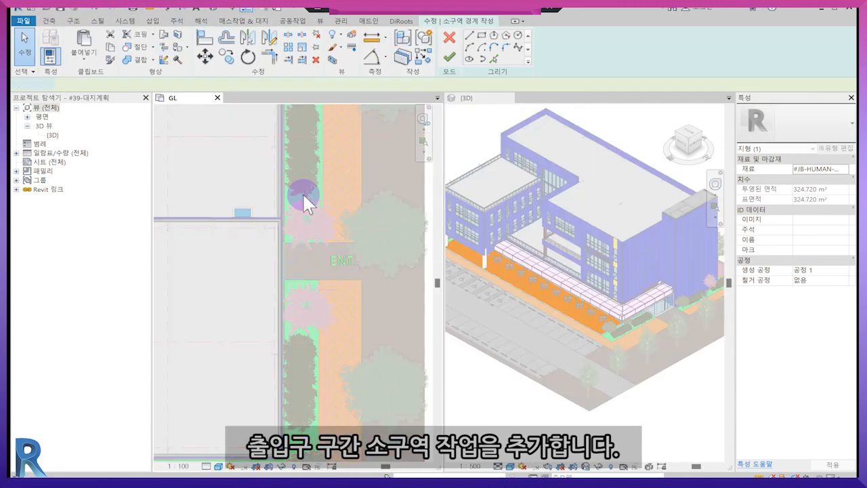
click(480, 36)
scroll(311, 250, up, 3)
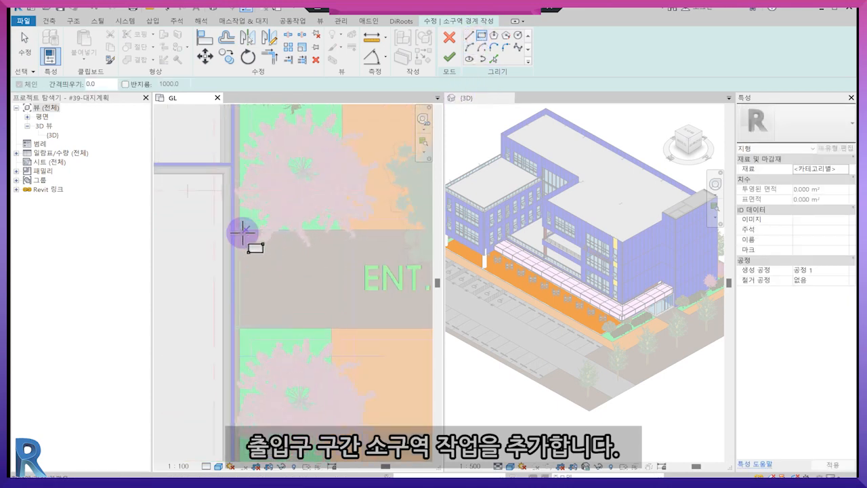
middle_drag(415, 325, 297, 297)
click(449, 57)
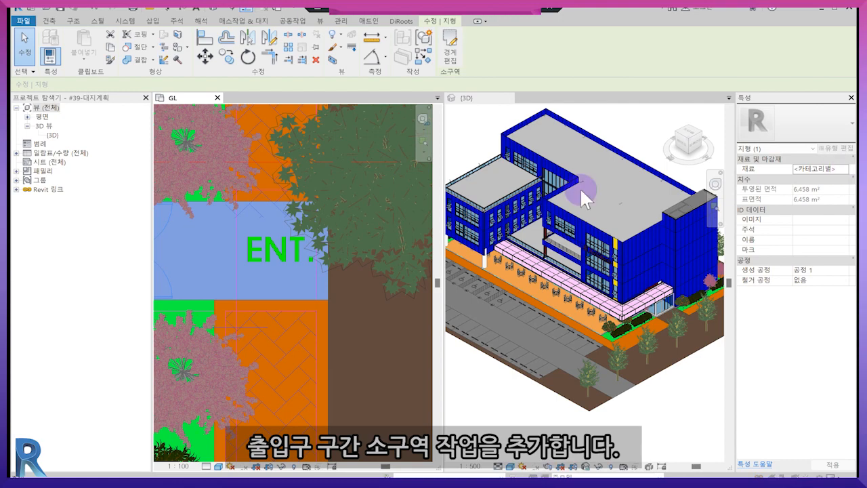
Step: Assign the #JB-HUMAN-ROAD material to the new subregion at the ENT. entrance
click(745, 177)
click(478, 290)
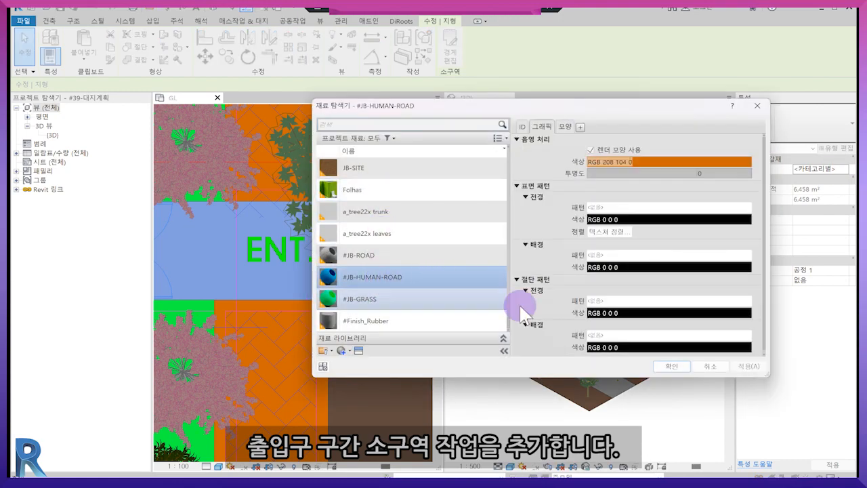
click(681, 367)
key(Escape)
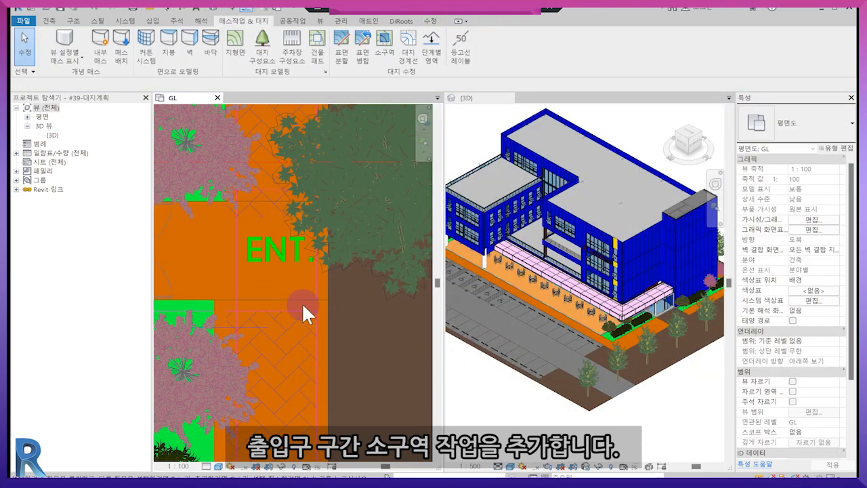
Step: Create a rectangular subregion filling the paving gap in front of the main entrance on the left side of the building
scroll(291, 298, up, 5)
middle_drag(305, 314, 425, 319)
scroll(271, 287, down, 3)
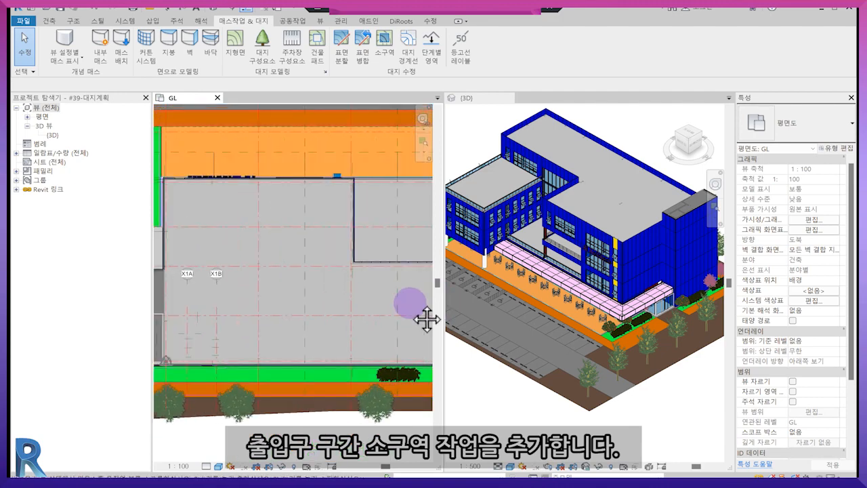
middle_drag(271, 291, 405, 296)
scroll(198, 243, up, 1)
scroll(198, 242, up, 2)
click(297, 209)
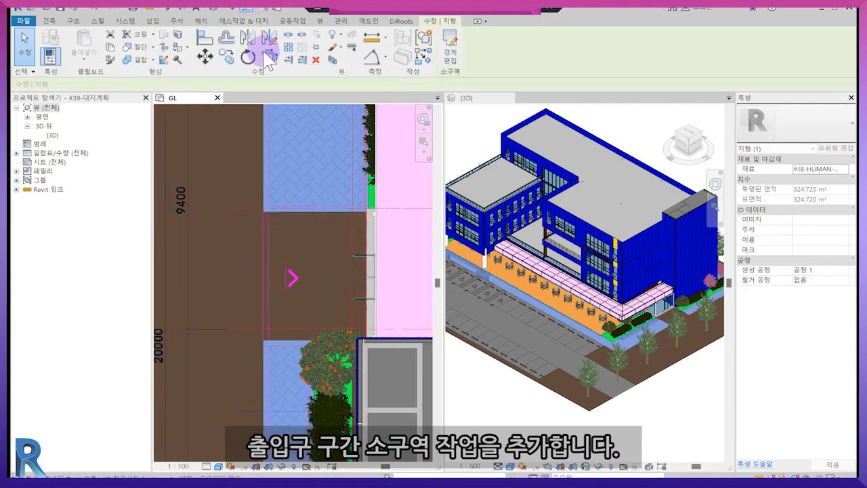
click(293, 20)
click(238, 22)
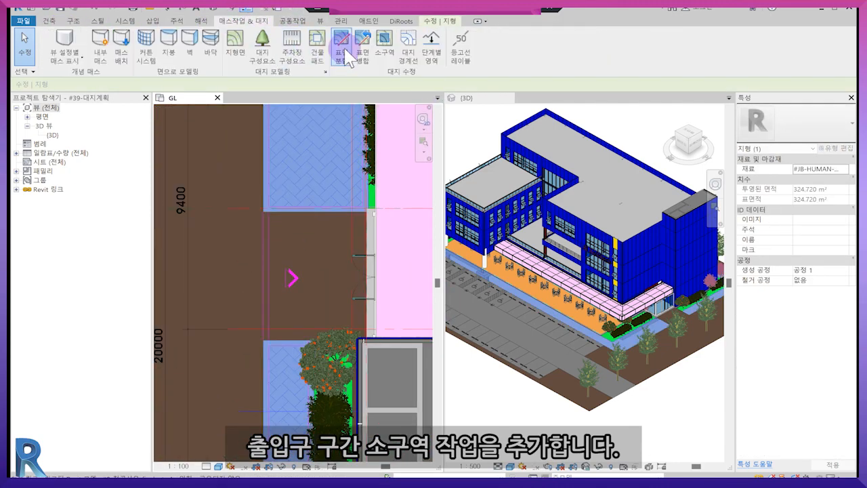
click(375, 49)
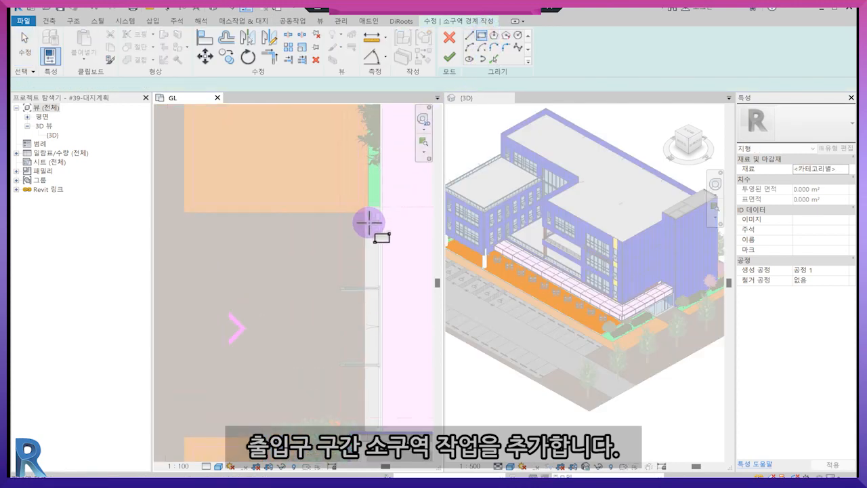
click(361, 216)
mouse_move(290, 295)
middle_down()
mouse_move(265, 305)
mouse_move(342, 237)
middle_up()
middle_drag(271, 294, 306, 219)
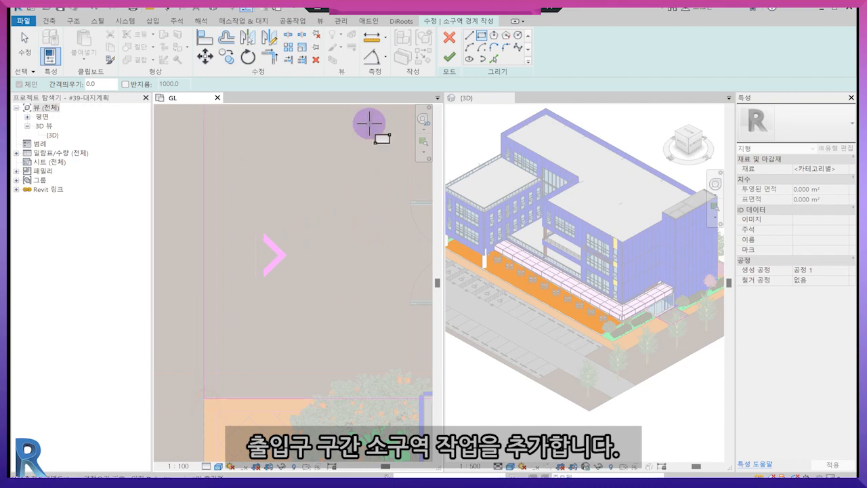
click(449, 57)
Step: Assign the #JB-HUMAN-ROAD material to the subregion at the left main entrance
click(845, 169)
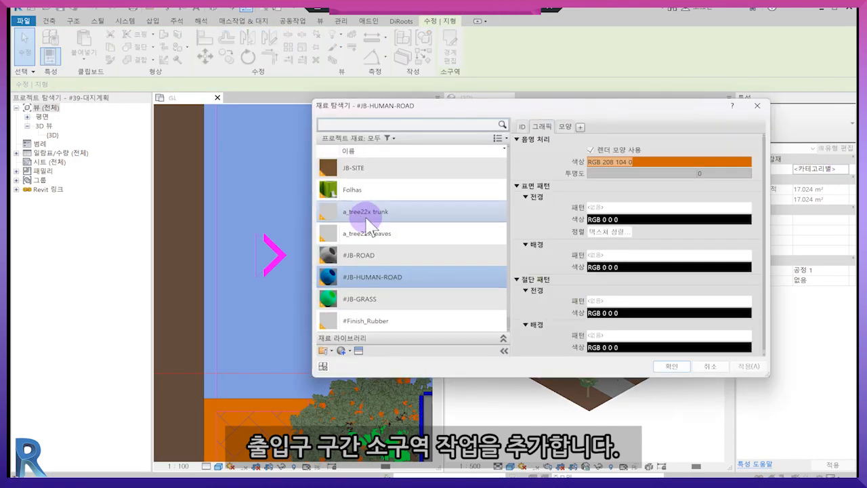
click(667, 367)
click(380, 331)
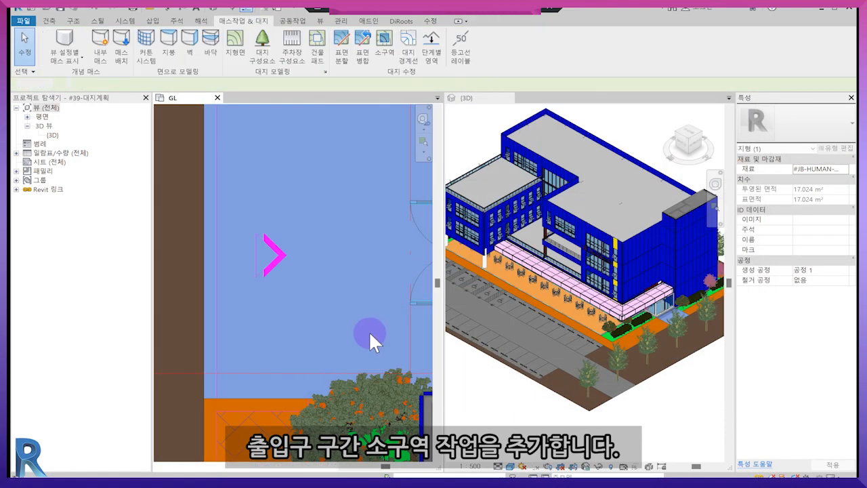
Step: Place a JB-#CAR-Porsche_911_Carrera_S car in a parking bay between grids X1 and X2
scroll(364, 329, down, 2)
middle_drag(364, 330, 257, 332)
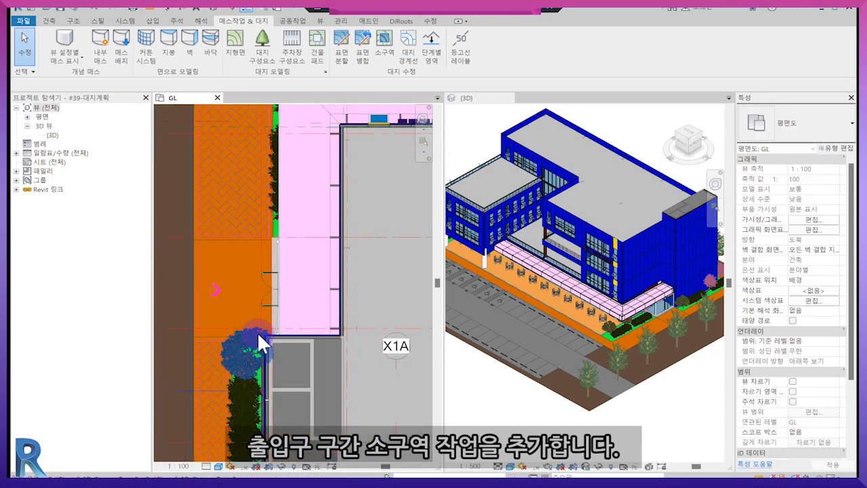
scroll(257, 331, down, 4)
middle_drag(375, 378, 300, 358)
middle_drag(530, 363, 572, 373)
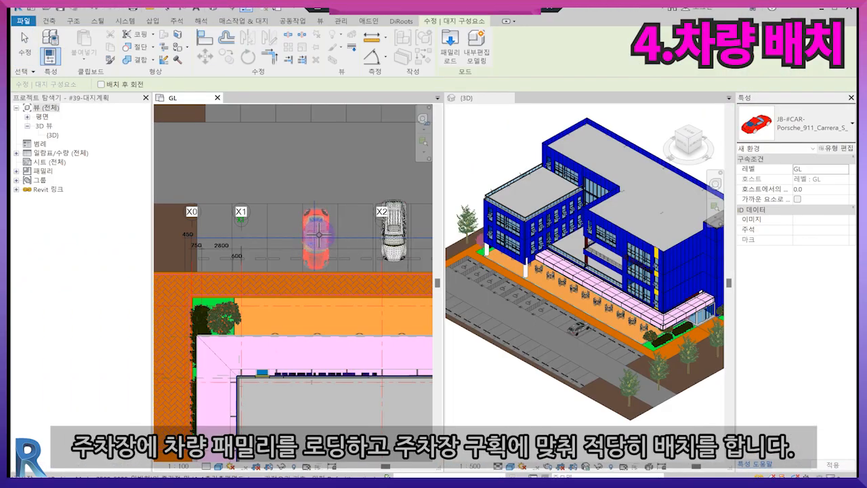
key(Escape)
key(Escape)
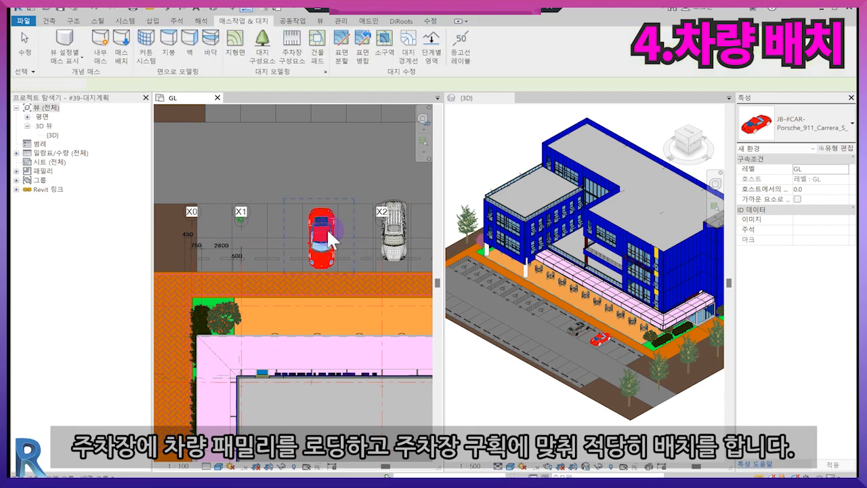
Step: Turn the red Porsche 911 around by 180 degrees and adjust its position within its bay between grids X1 and X2
click(323, 231)
scroll(323, 233, up, 3)
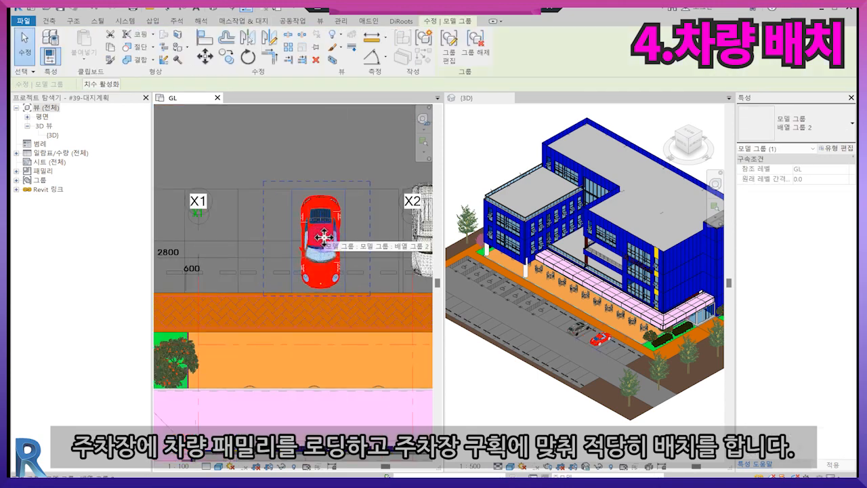
key(Escape)
key(Tab)
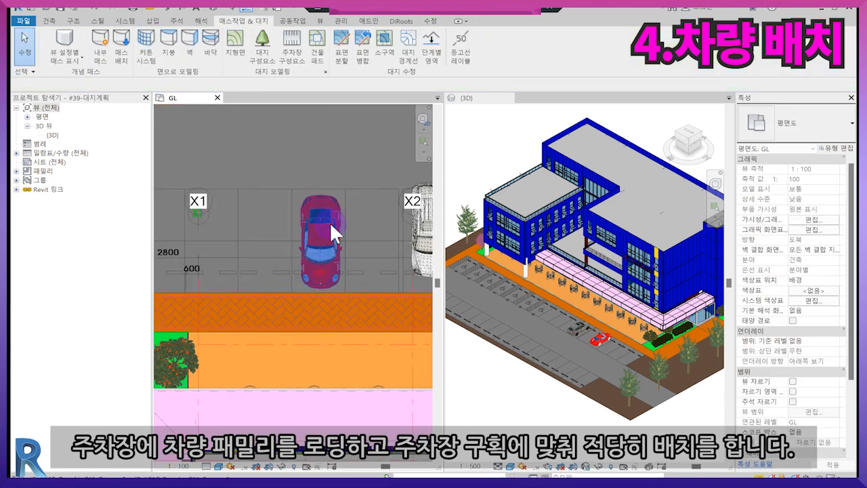
click(330, 223)
key(Escape)
scroll(326, 237, up, 3)
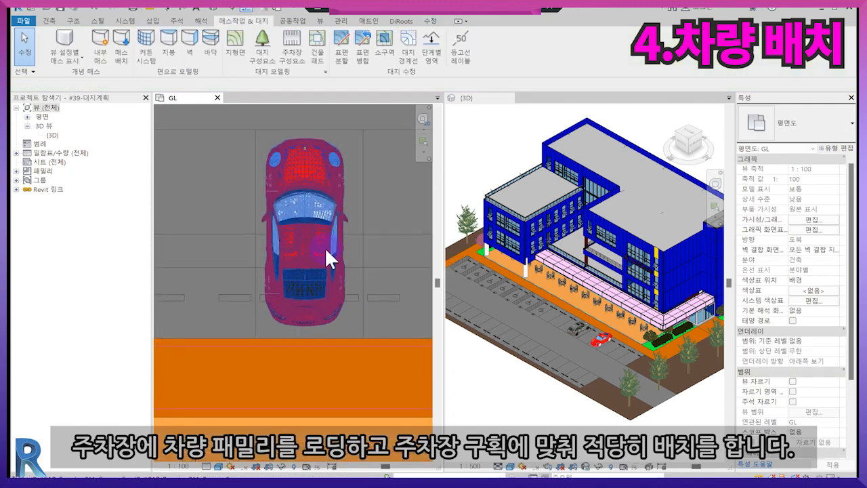
scroll(324, 254, up, 3)
click(333, 266)
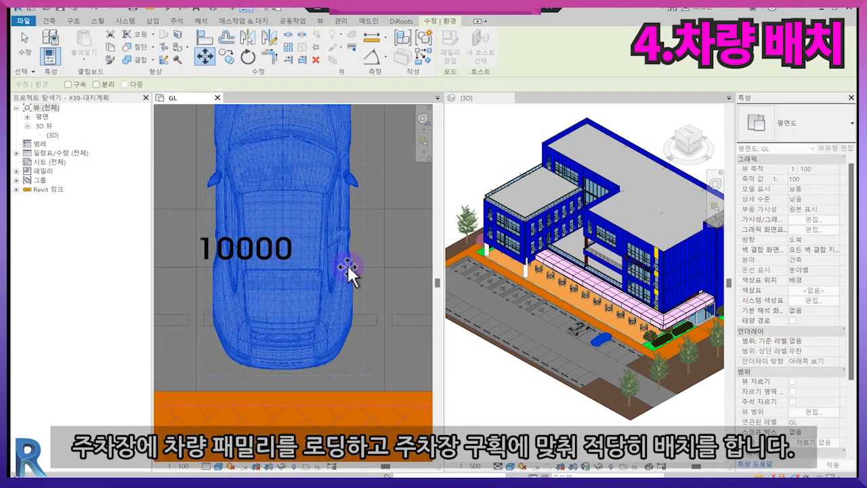
key(Escape)
Step: Turn the JB-#CAR-1-571-Porsche Cayenne at grid X2 around by 180 degrees and move it back into its parking bay
scroll(347, 265, down, 3)
middle_drag(322, 284, 148, 287)
click(357, 222)
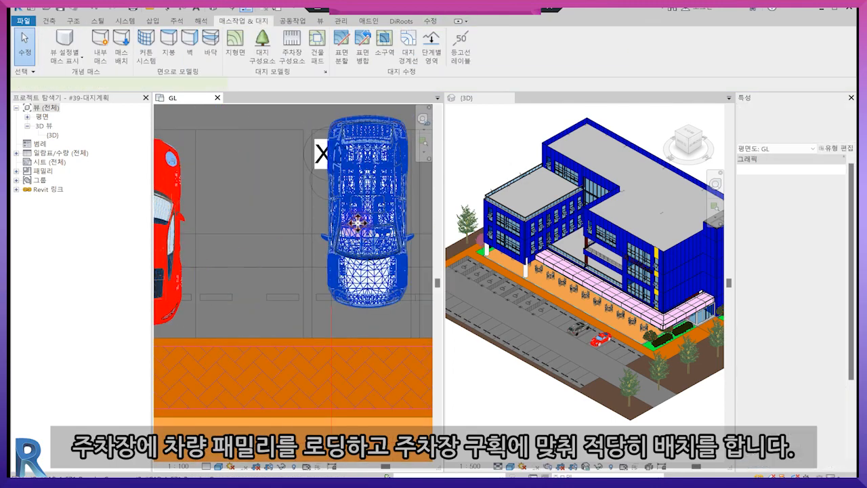
key(space)
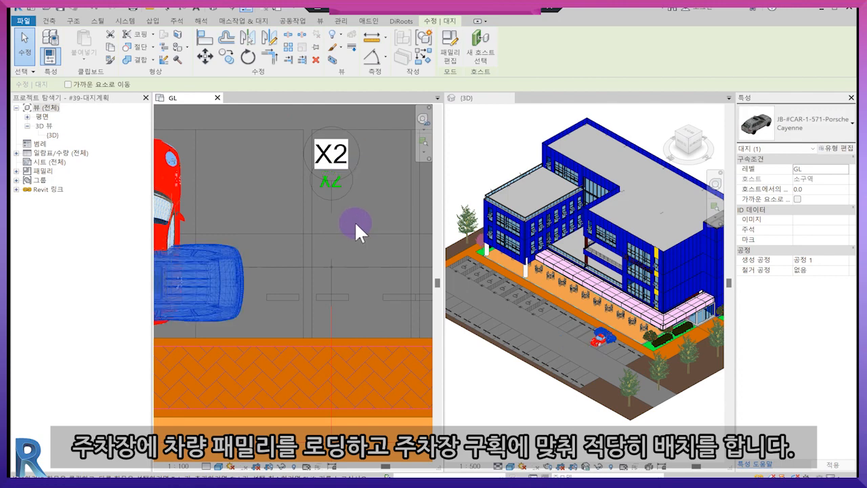
scroll(355, 222, down, 1)
key(space)
key(space)
scroll(352, 245, down, 1)
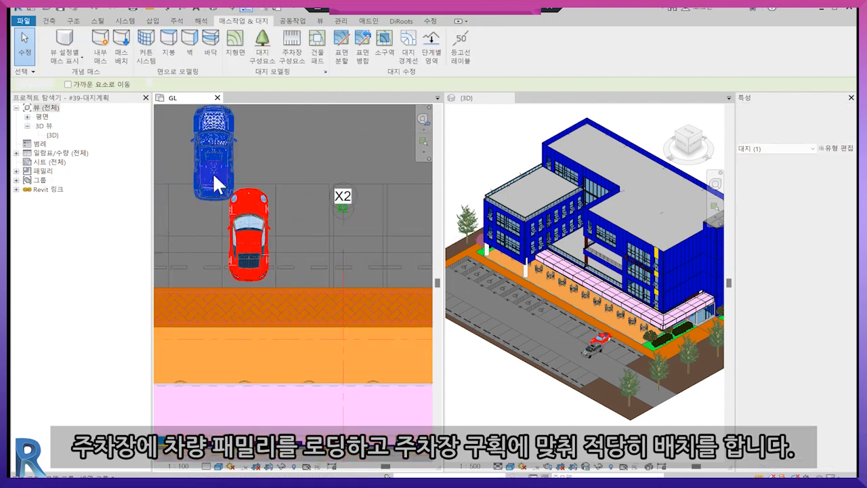
key(space)
scroll(333, 218, up, 2)
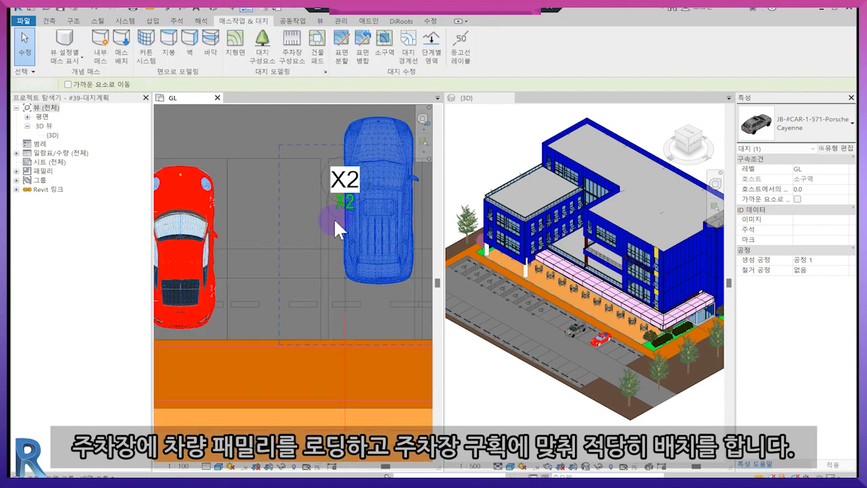
key(Escape)
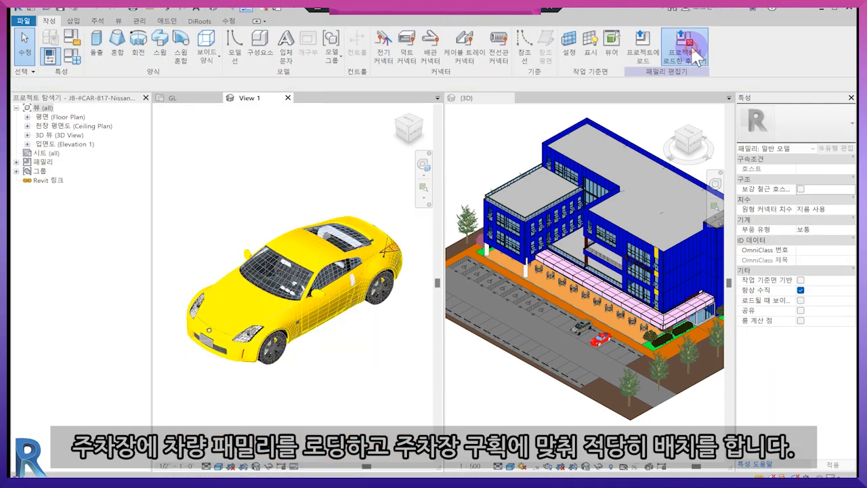
Step: Load the JB-#CAR-817-Nissan 350z family and place it and a JB-#CAR-826-Toyota Rav4 in the parking row across the driveway
click(696, 51)
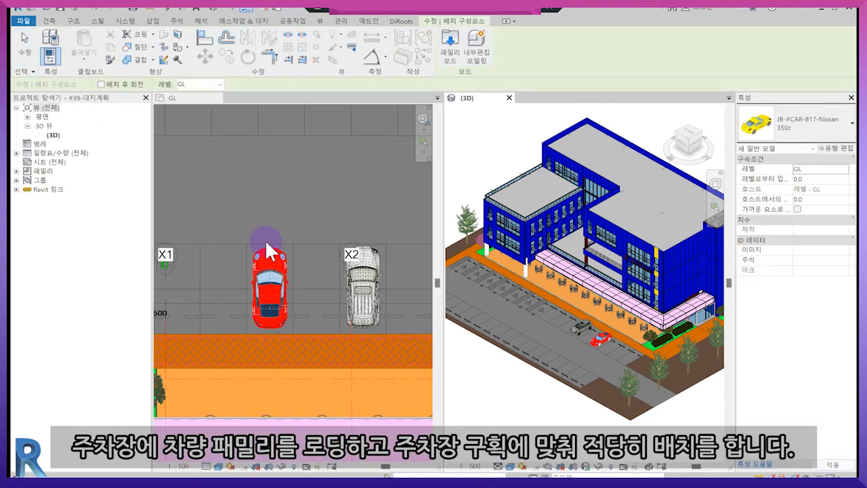
middle_drag(230, 122, 289, 234)
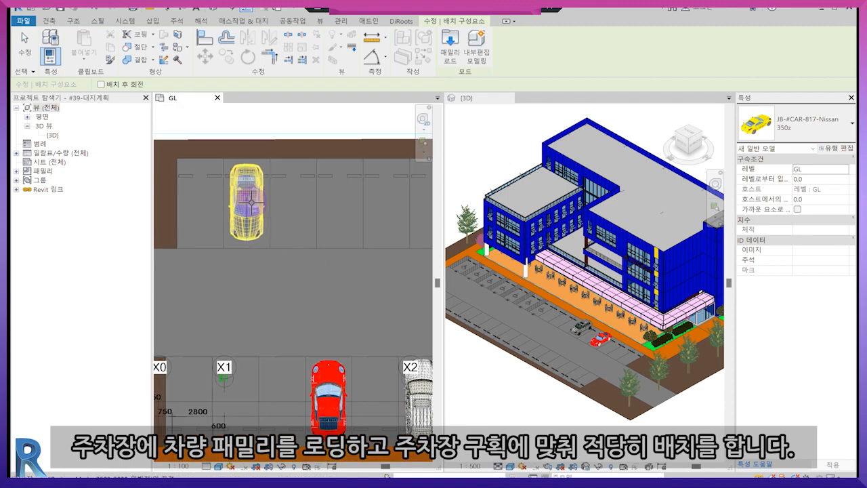
click(255, 260)
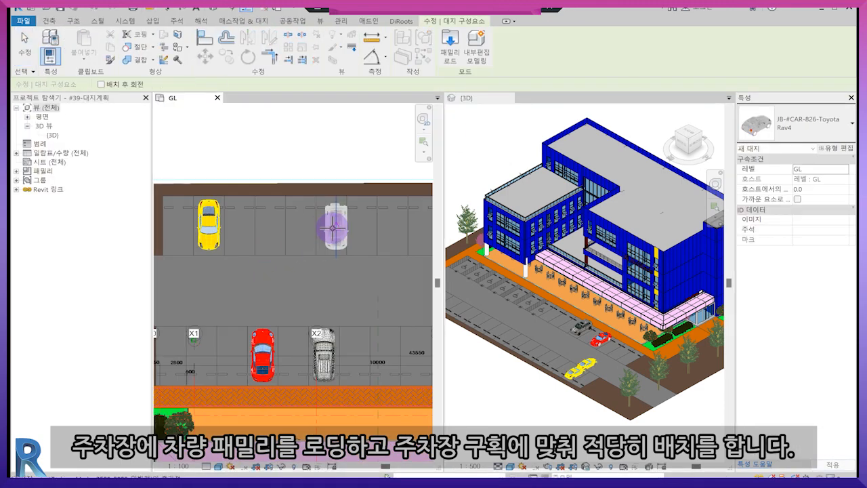
scroll(332, 230, up, 2)
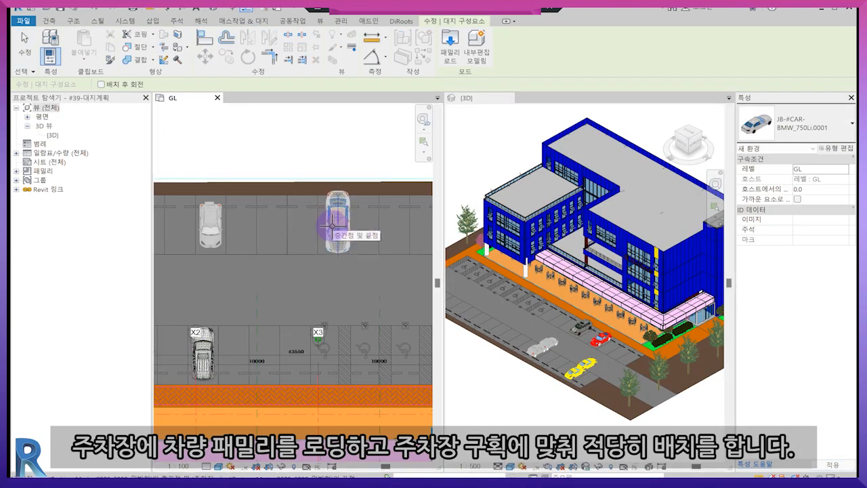
Step: Place a JB-#CAR-BMW_750Li.0001 and a JB-#CAR-796-BMW M3 E90 in the far parking row, adjusting the 750Li within its bay
scroll(330, 230, up, 3)
click(329, 283)
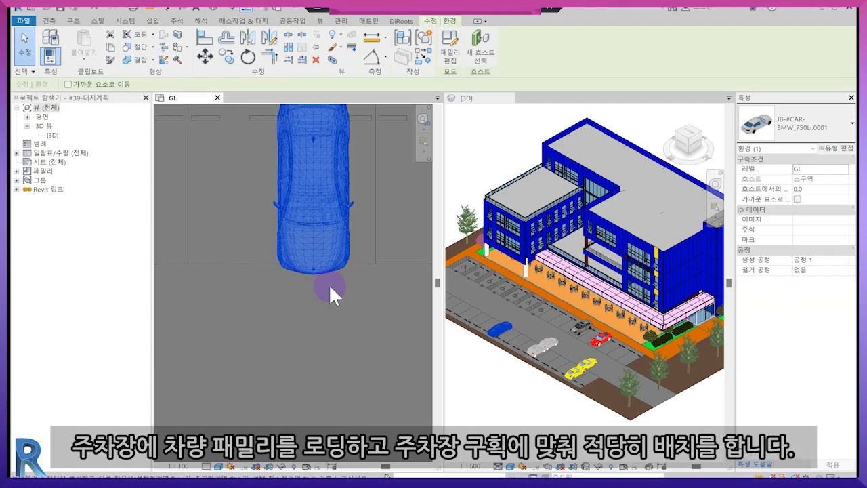
click(350, 283)
scroll(341, 271, up, 2)
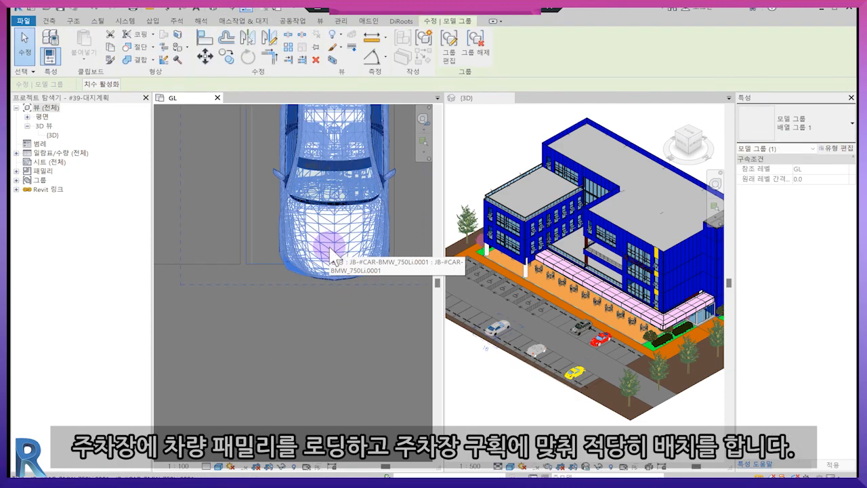
click(296, 254)
click(267, 304)
scroll(267, 304, down, 3)
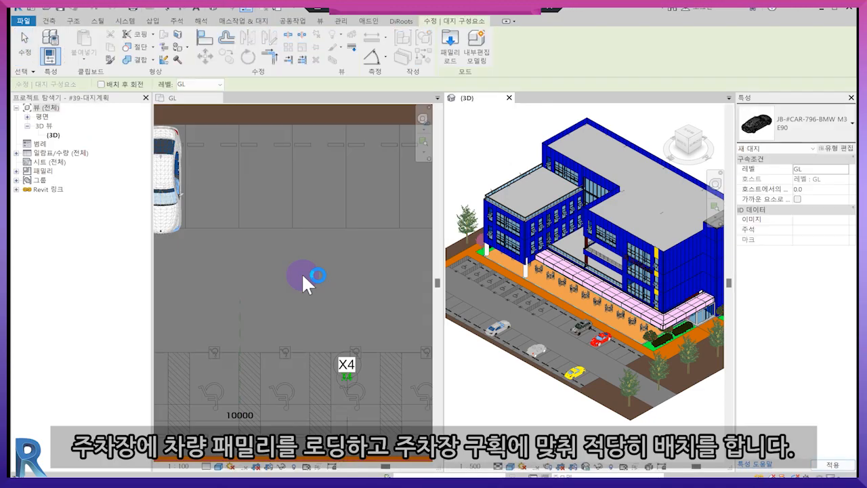
click(319, 215)
scroll(338, 230, down, 4)
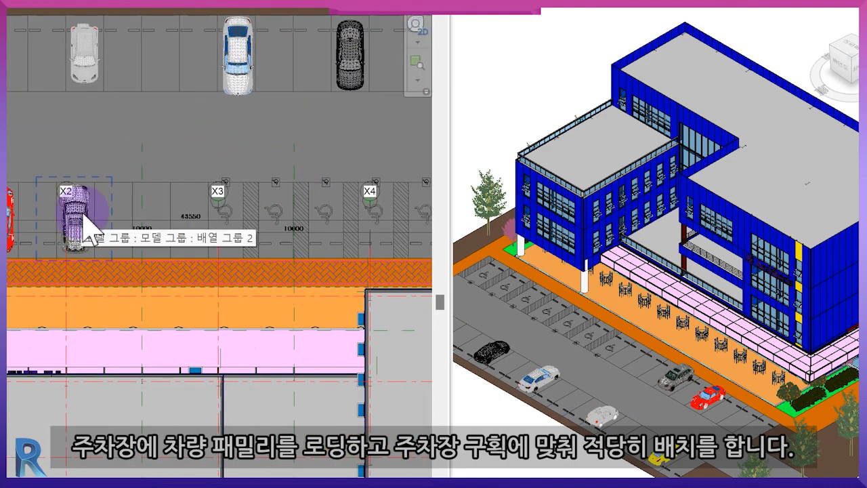
Step: Copy the Cayenne at grid X2 to the accessible parking bays between grids X3 and X4
click(83, 220)
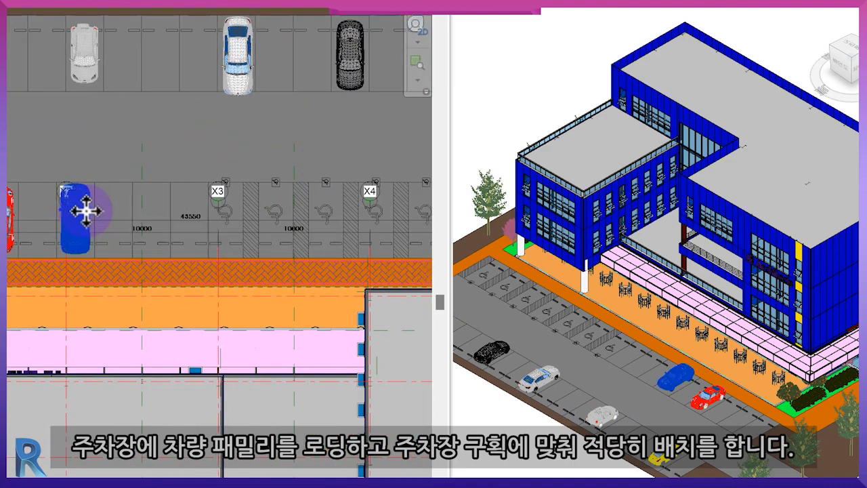
key(c)
key(o)
click(52, 157)
click(310, 141)
middle_drag(315, 160, 188, 162)
scroll(189, 161, up, 4)
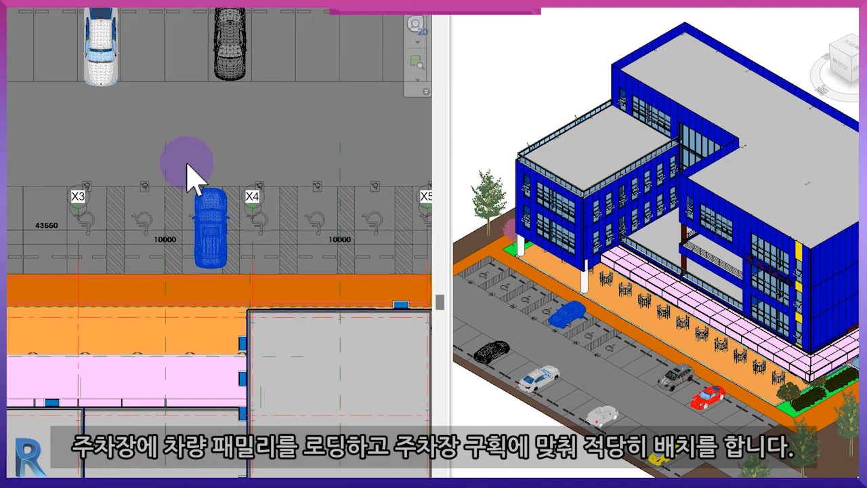
Step: Move the copied Cayenne slightly so that it fits its accessible bay beside grid X4
scroll(214, 143, up, 1)
key(m)
key(v)
click(231, 146)
click(225, 146)
key(Escape)
scroll(122, 206, down, 2)
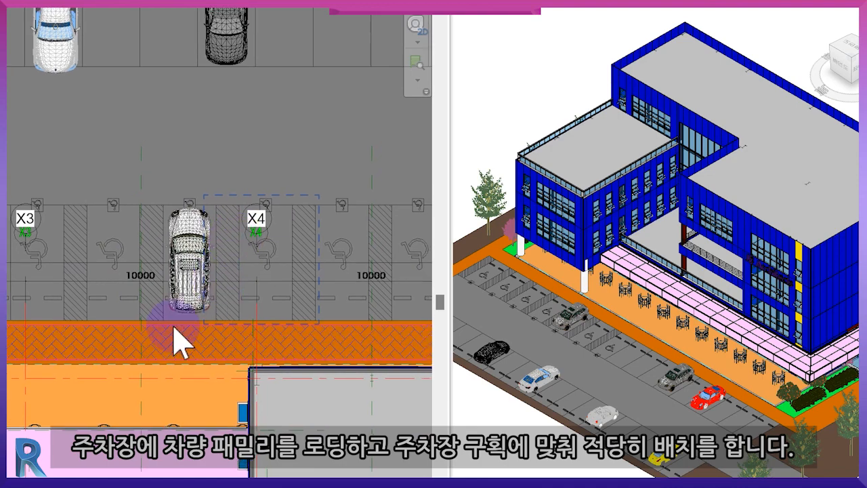
Step: Copy the BMW 750Li to an empty bay beyond the black BMW M3 in the far parking row
scroll(264, 369, down, 3)
click(381, 209)
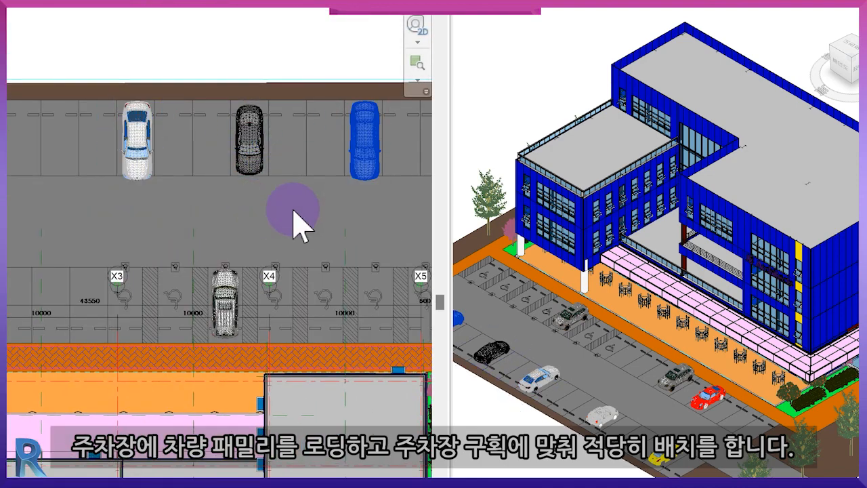
middle_drag(95, 219, 217, 190)
scroll(215, 187, down, 1)
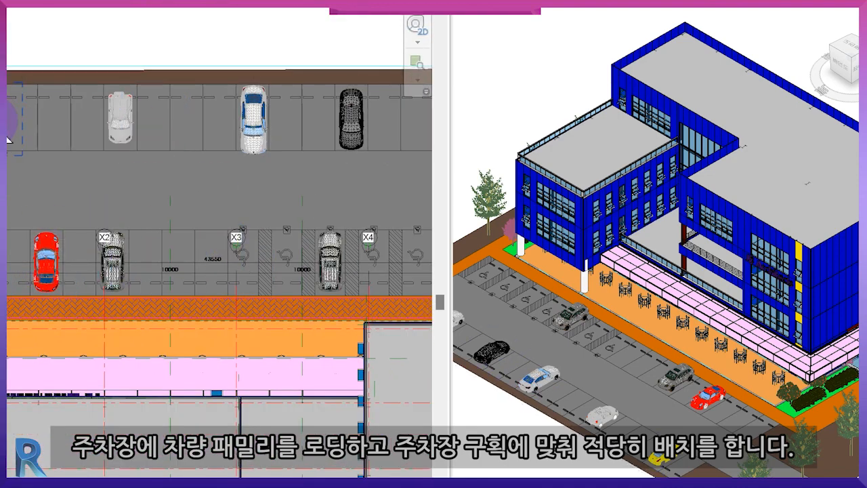
Step: Copy the yellow Nissan 350z into the empty bay between the Toyota Rav4 and the BMW 750Li
middle_drag(28, 140, 145, 149)
click(99, 130)
key(c)
key(o)
click(128, 189)
click(310, 185)
key(Escape)
Step: Copy the red Porsche 911 into the end parking bay between grids X0 and X1
scroll(163, 253, up, 1)
click(174, 256)
key(c)
key(o)
click(169, 180)
click(42, 187)
middle_drag(43, 188, 178, 180)
scroll(178, 181, up, 1)
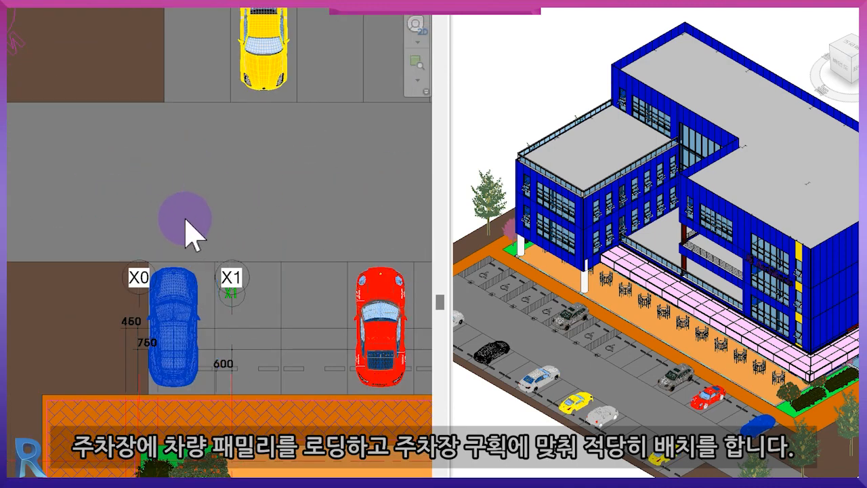
middle_drag(186, 218, 77, 300)
click(31, 129)
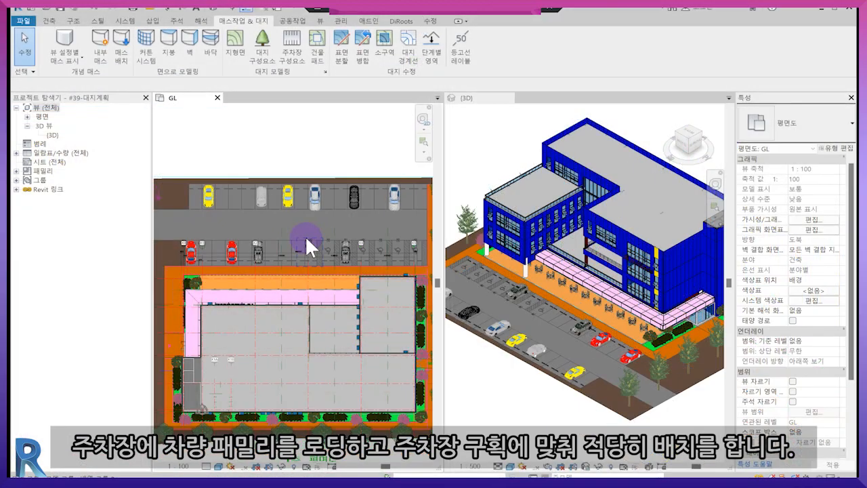
Step: Load the JB-PKNG_Parking Crossing Gate family and place one gate on the driveway at the parking lot entrance
scroll(304, 235, up, 2)
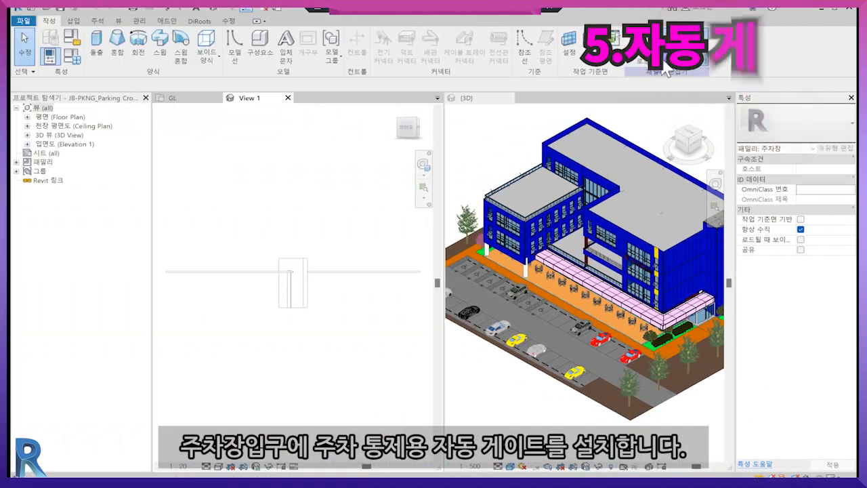
click(666, 63)
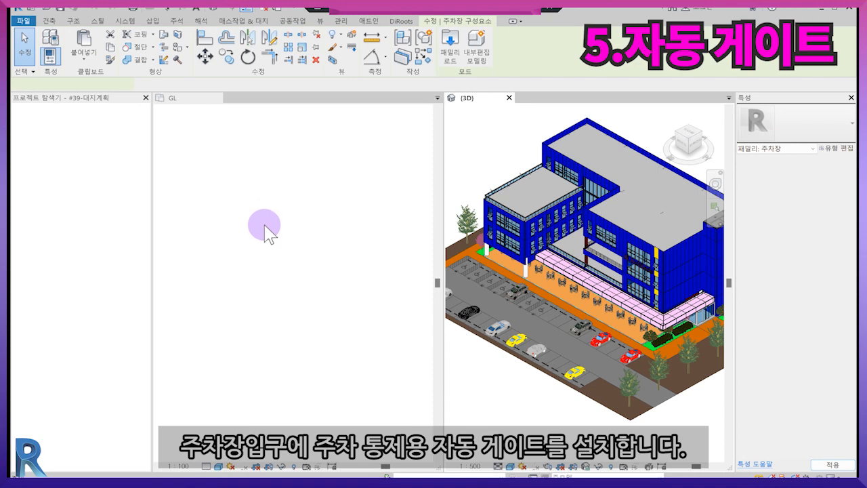
click(224, 228)
scroll(227, 227, up, 5)
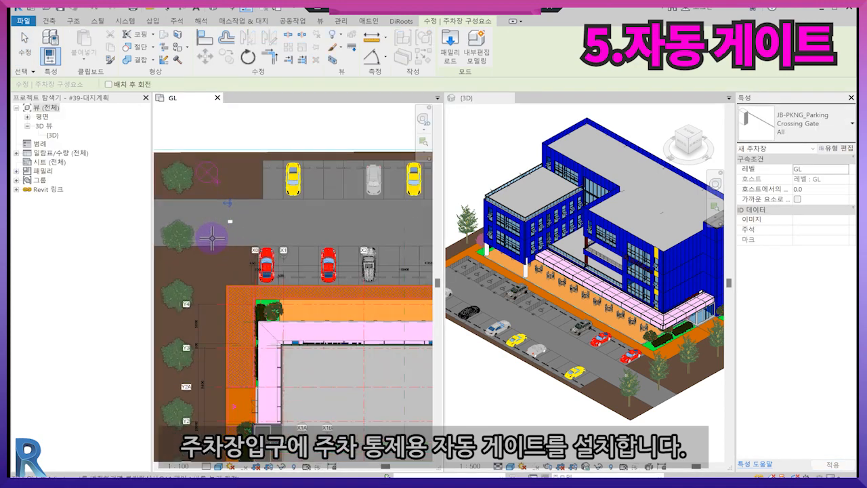
key(Escape)
Step: Rotate the crossing gate 90 degrees so that its barrier arm reaches across the driveway
click(232, 220)
middle_drag(264, 215, 287, 214)
scroll(264, 224, up, 2)
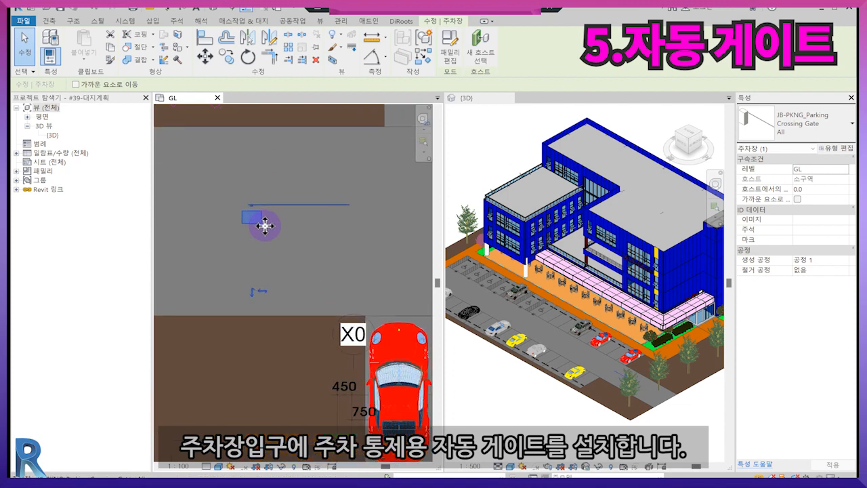
key(r)
key(o)
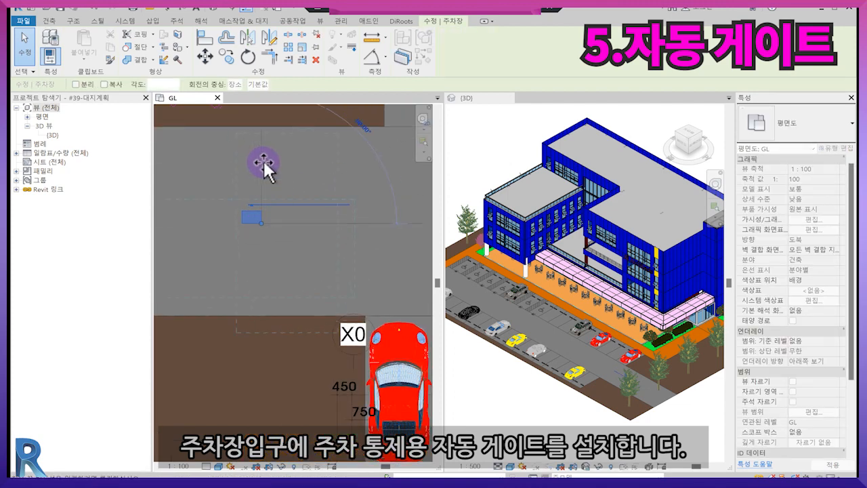
click(262, 163)
click(387, 302)
click(612, 391)
scroll(613, 391, up, 2)
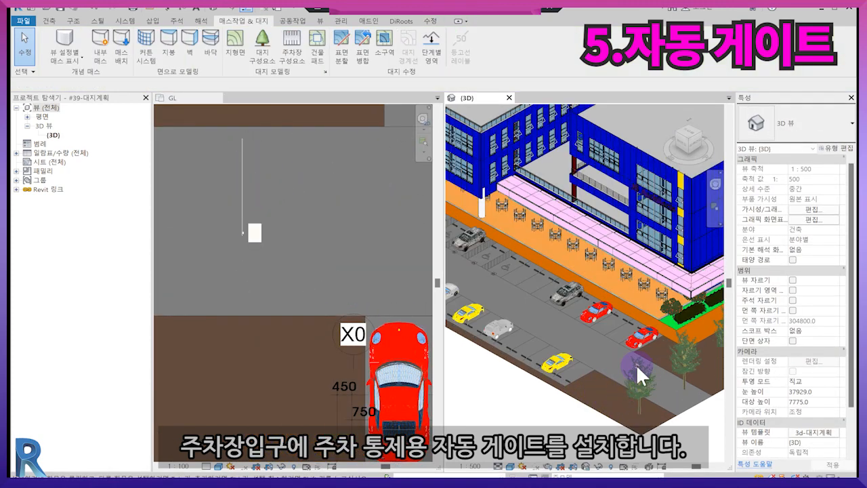
scroll(633, 369, up, 2)
Step: Copy the crossing gate alongside the original on the entrance driveway and flip the copy to face the opposite direction
click(257, 237)
scroll(271, 244, down, 2)
middle_drag(271, 244, 365, 250)
scroll(312, 244, up, 1)
mouse_move(312, 245)
middle_down()
mouse_move(319, 277)
mouse_move(295, 276)
mouse_move(264, 248)
mouse_move(228, 245)
mouse_move(292, 255)
middle_up()
scroll(263, 245, down, 1)
click(295, 245)
drag(297, 245, 330, 242)
click(290, 244)
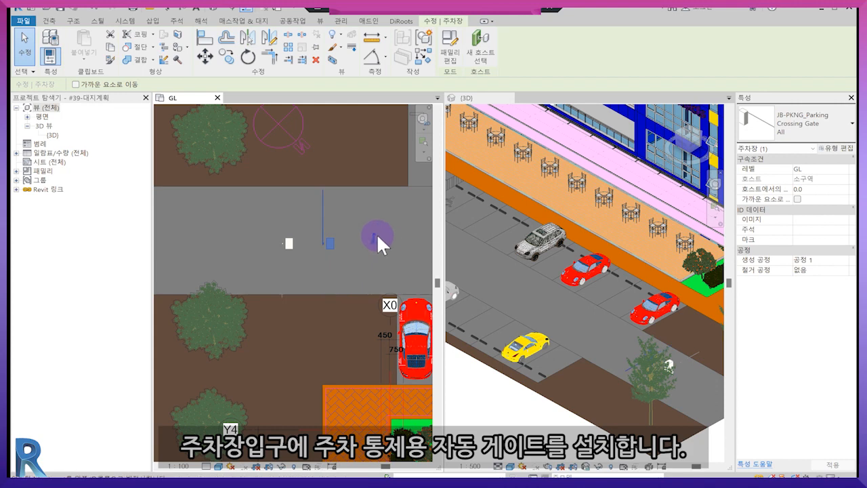
click(378, 243)
Step: Sketch a rectangular floor boundary of type 일반 150mm around the two crossing gates, about 4200 mm long
click(49, 21)
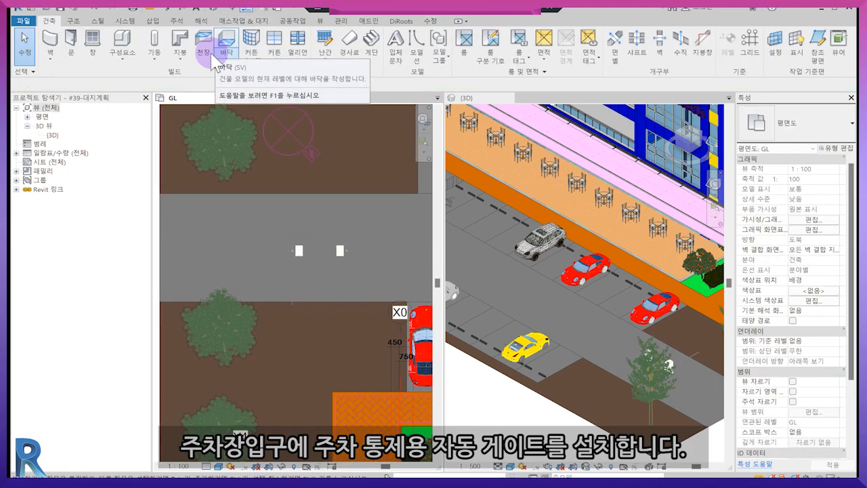
click(226, 60)
click(295, 94)
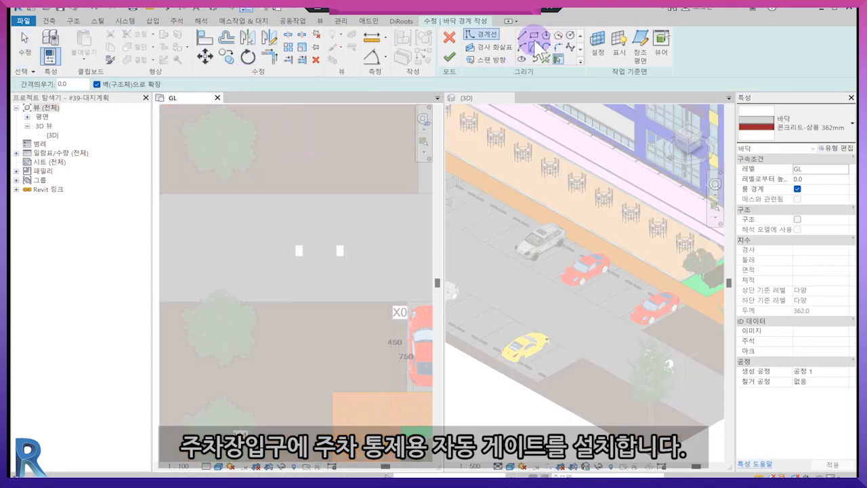
click(813, 121)
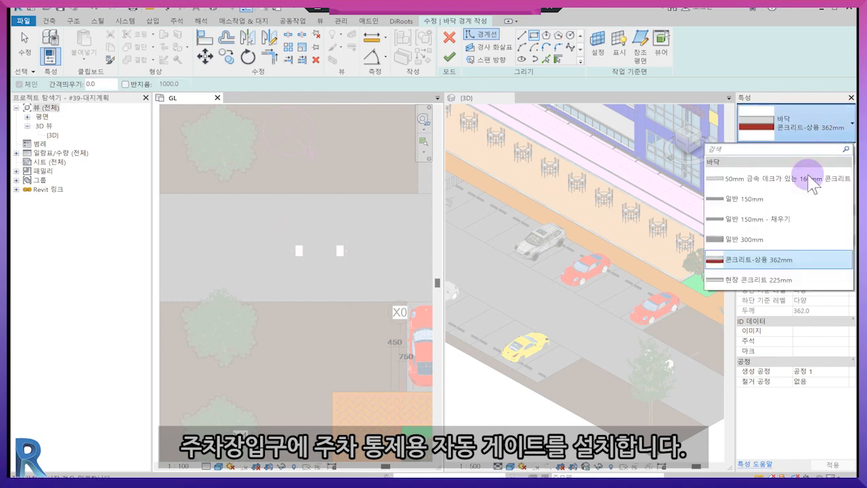
click(787, 201)
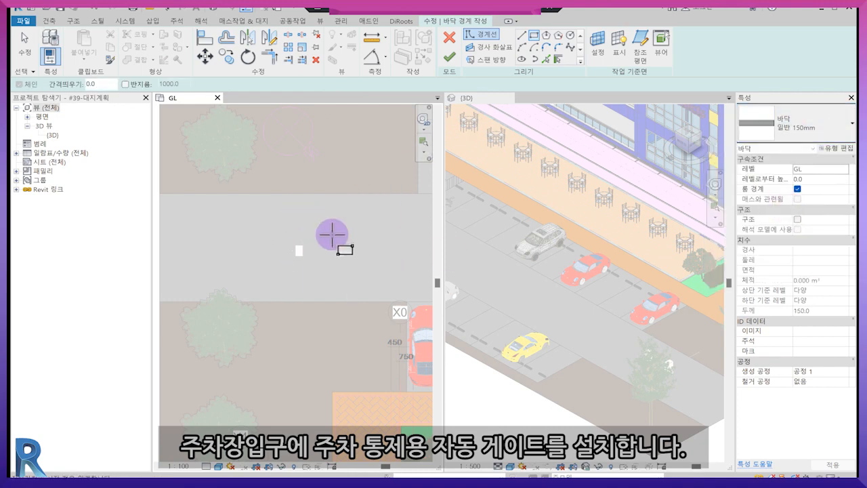
click(276, 235)
scroll(290, 255, up, 3)
key(Escape)
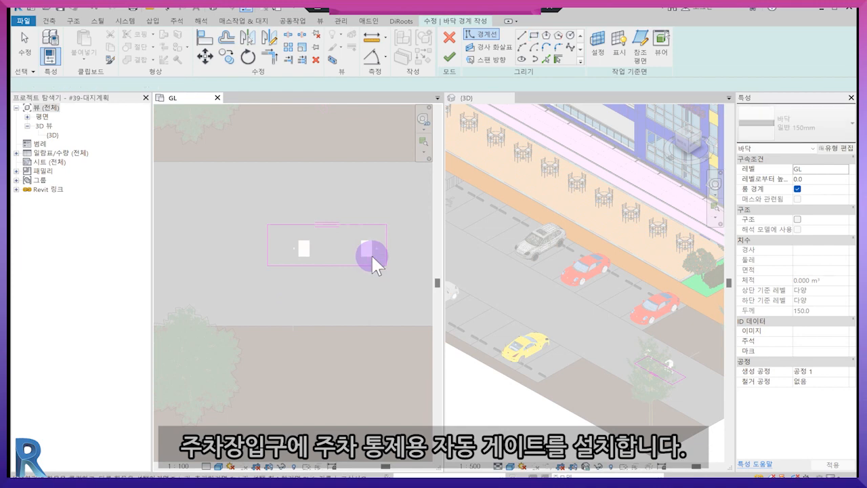
Step: Set the floor boundary to 3000 mm long by 1000 mm wide and finish the floor
click(365, 225)
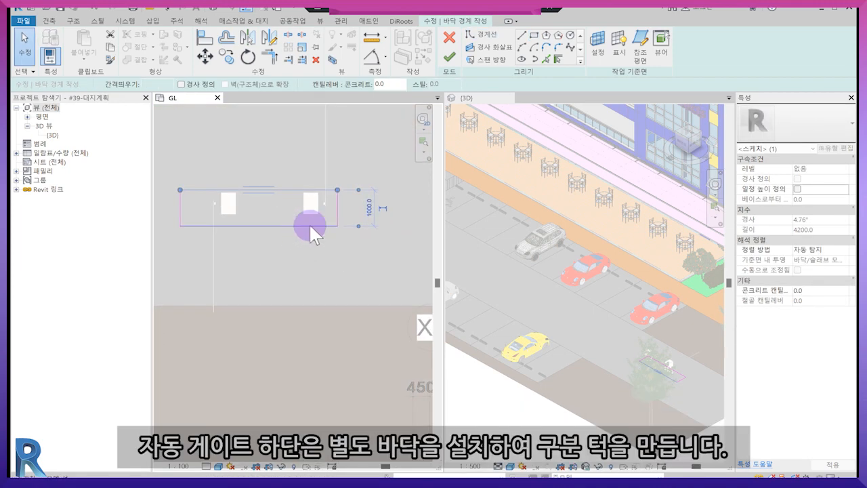
scroll(309, 223, up, 2)
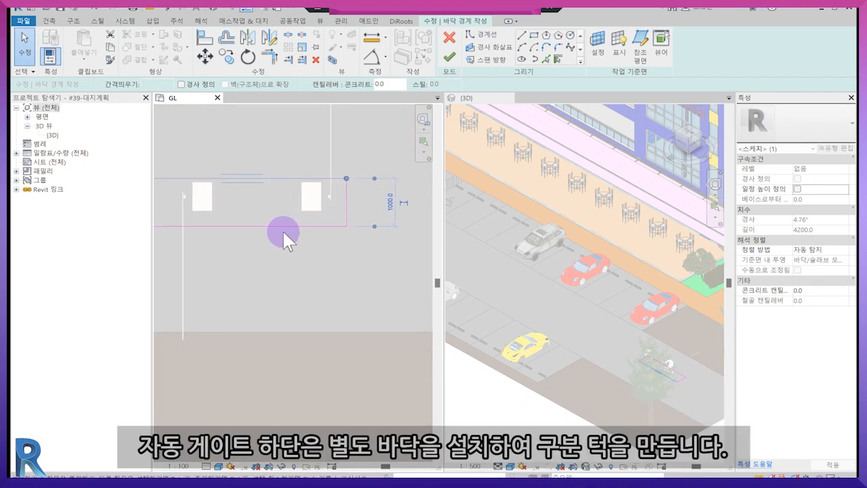
middle_drag(279, 210, 300, 226)
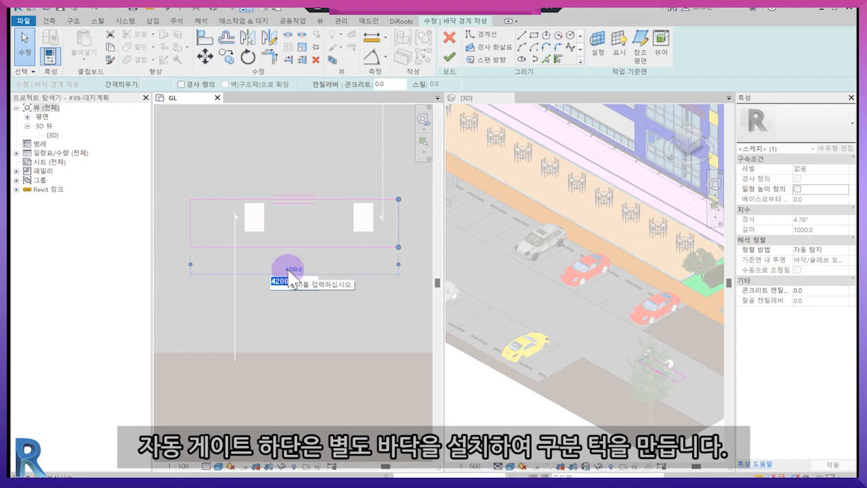
text(0)
key(Return)
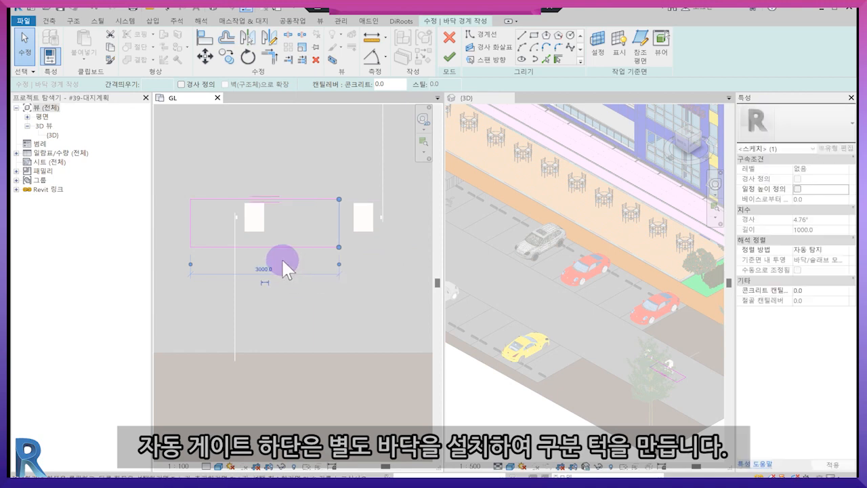
click(449, 57)
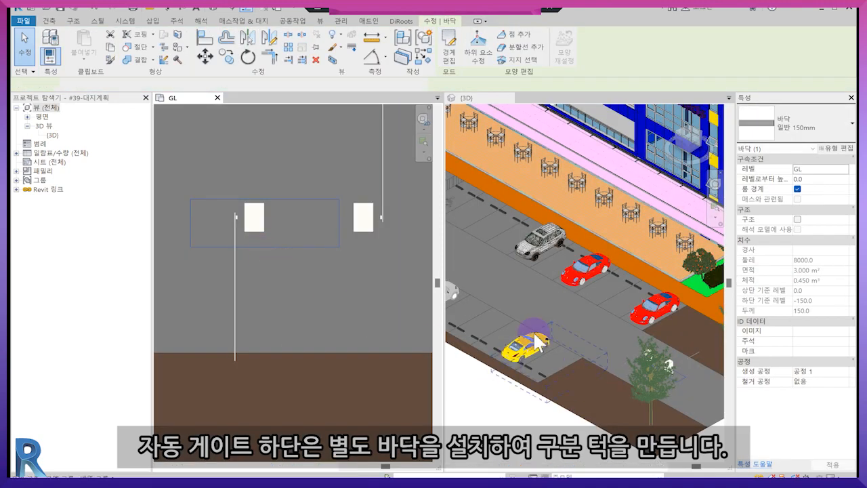
Step: Raise the small floor beneath the gates above GL with its height offset from level to form a curb
click(553, 352)
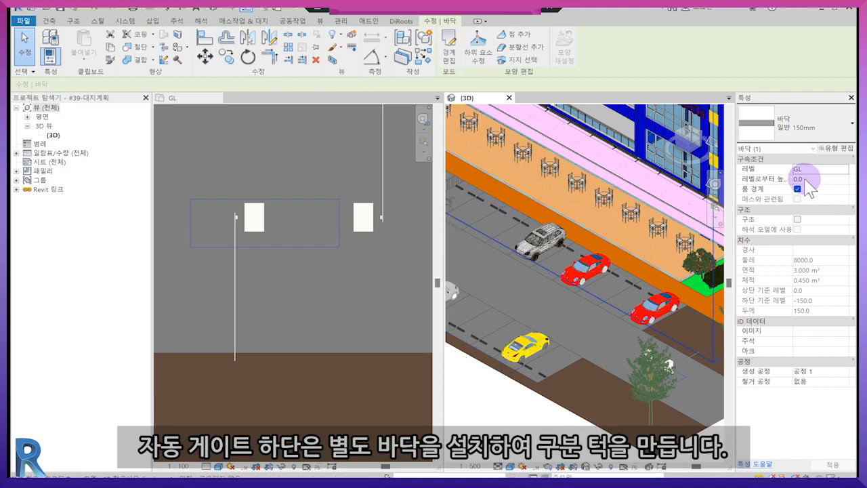
scroll(619, 300, up, 5)
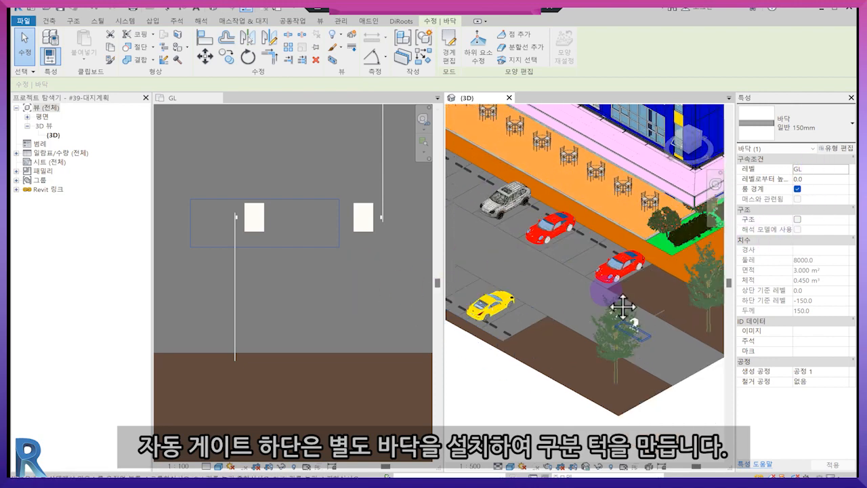
key(Escape)
click(662, 300)
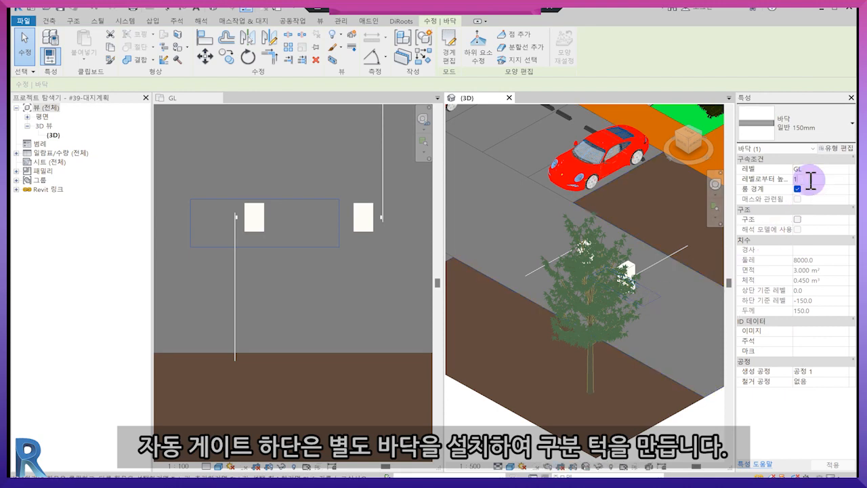
key(Return)
click(254, 242)
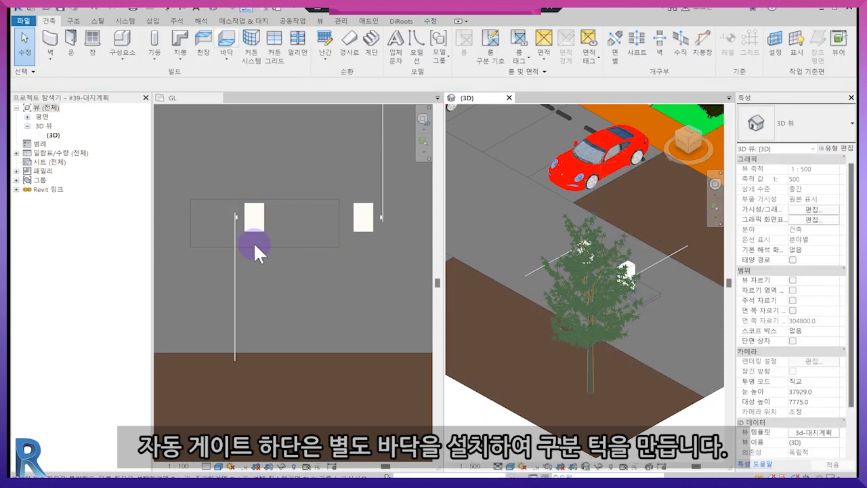
Step: Try moving the crossing gate that stands off the raised floor towards the other gate
click(364, 227)
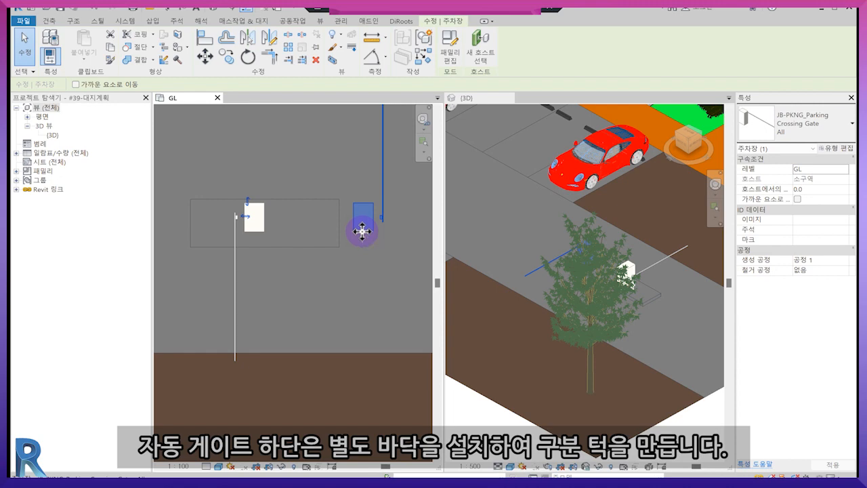
key(m)
key(v)
click(362, 231)
click(323, 225)
middle_drag(305, 222, 328, 272)
key(ctrl+z)
Step: Move the crossing gate standing off the curb closer to the other gate so that its housing sits on the curb floor
click(363, 229)
key(m)
key(v)
click(363, 279)
click(319, 277)
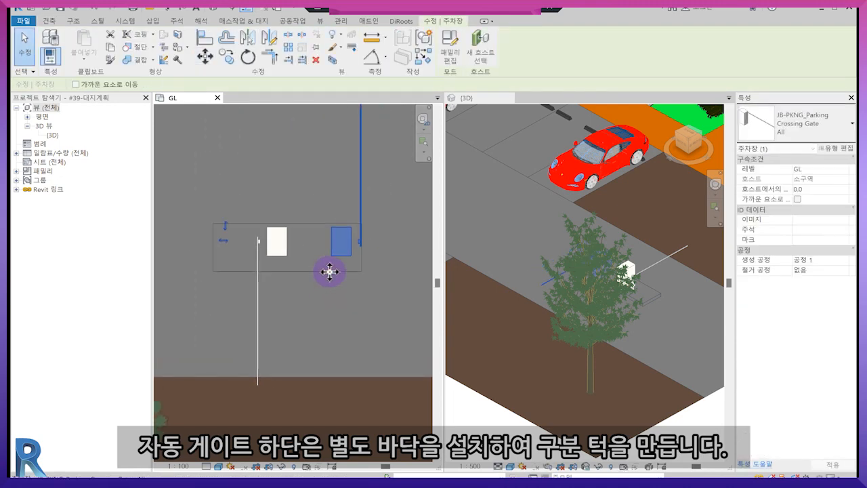
Step: Move the curb floor lengthwise so that it extends evenly beyond both gate housings
click(328, 271)
key(m)
key(v)
click(312, 295)
click(332, 295)
scroll(318, 276, up, 1)
Step: Shift the curb floor crosswise in plan until the two gate housings are centred across its width
key(m)
key(v)
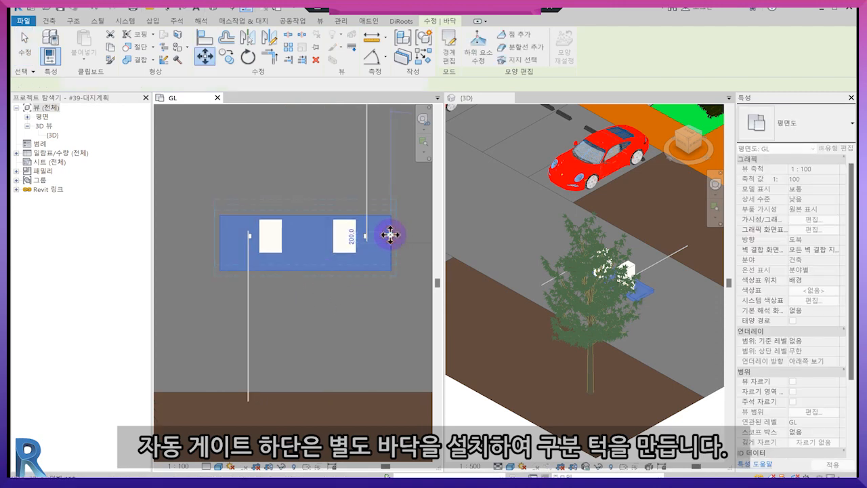
click(390, 231)
scroll(389, 237, up, 3)
key(m)
key(v)
click(395, 229)
click(395, 239)
click(369, 318)
scroll(369, 318, down, 5)
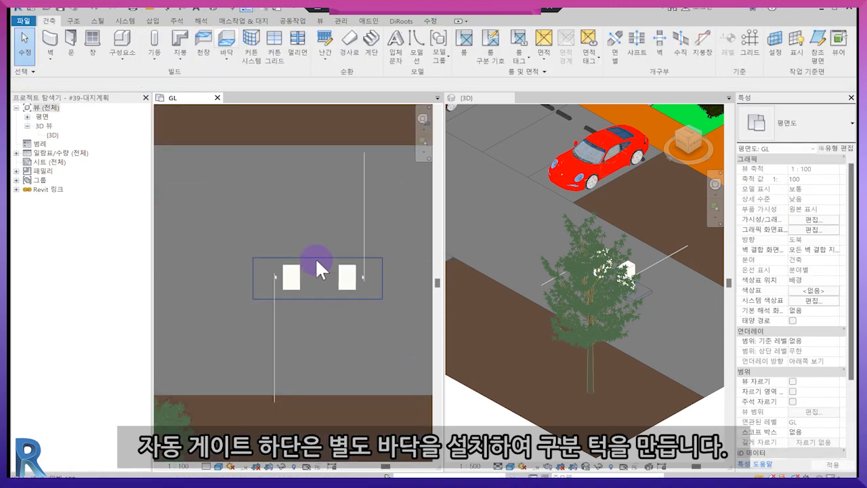
Step: Group the curb floor and both crossing gates as a model group named gate
click(319, 270)
ctrl+click(296, 286)
ctrl+click(352, 280)
click(426, 41)
text(gate)
key(Return)
Step: Move the gate group across the driveway so that both barrier arms line up with the road edges
key(m)
key(v)
click(337, 320)
click(338, 308)
key(m)
key(v)
click(338, 311)
click(340, 316)
Step: Adjust the gate group's position on the driveway by a further 50 mm
key(m)
key(v)
click(339, 315)
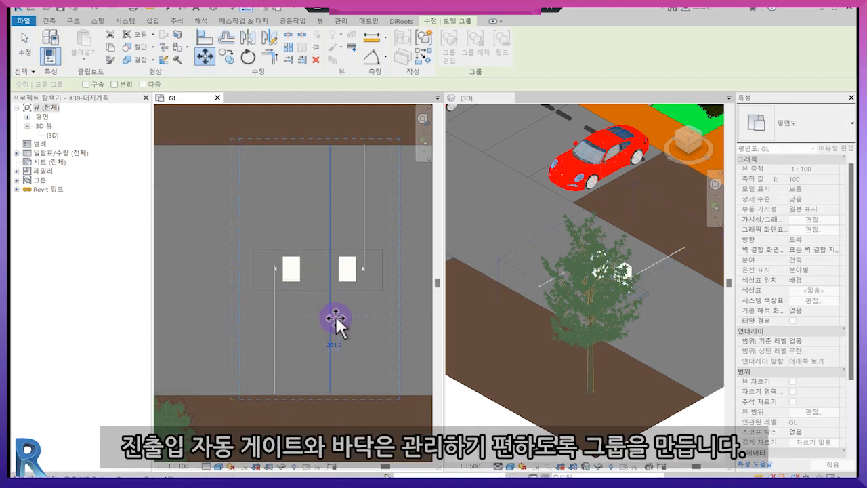
text(50)
key(Return)
key(Escape)
scroll(332, 316, down, 1)
scroll(529, 354, down, 2)
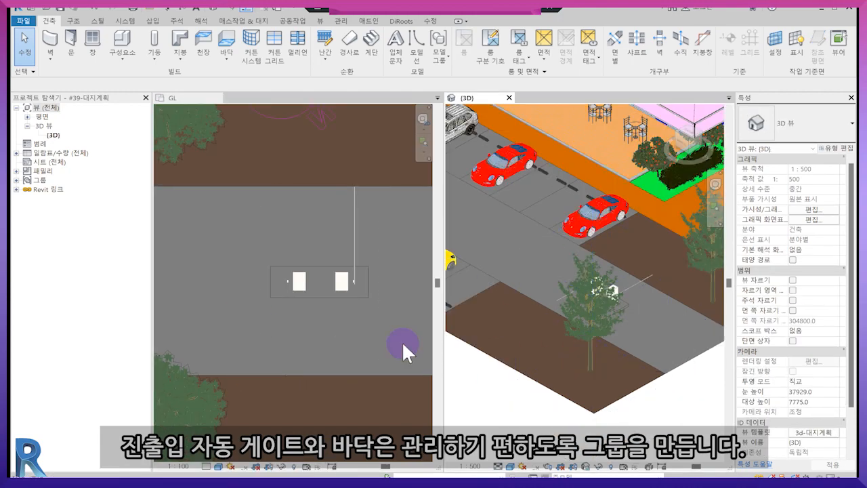
Step: Move the gate group along the driveway towards the parking bays, near grid X0
scroll(244, 194, down, 2)
click(240, 196)
click(310, 292)
key(m)
key(v)
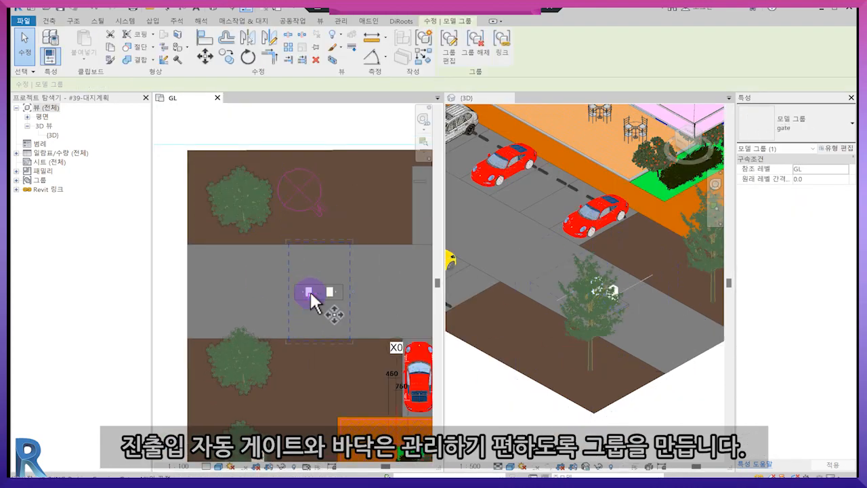
click(309, 292)
click(369, 291)
key(Escape)
scroll(591, 295, down, 1)
click(681, 378)
scroll(682, 382, down, 3)
scroll(576, 400, down, 3)
scroll(265, 285, down, 6)
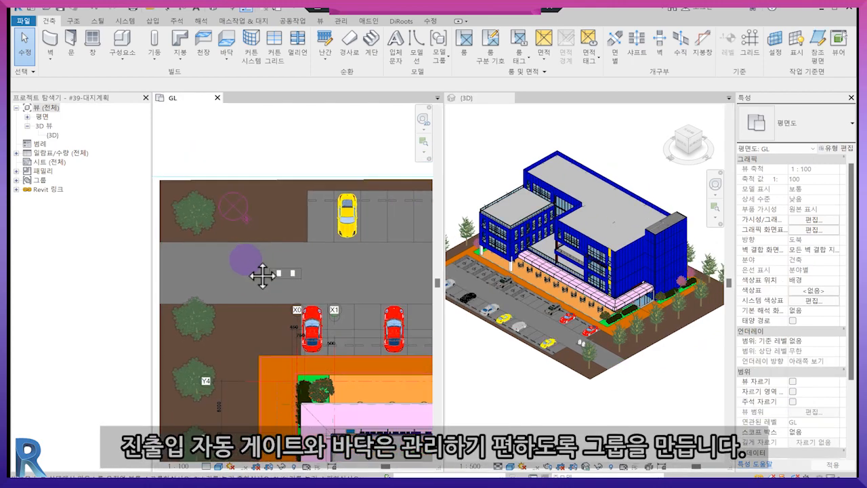
scroll(566, 318, up, 5)
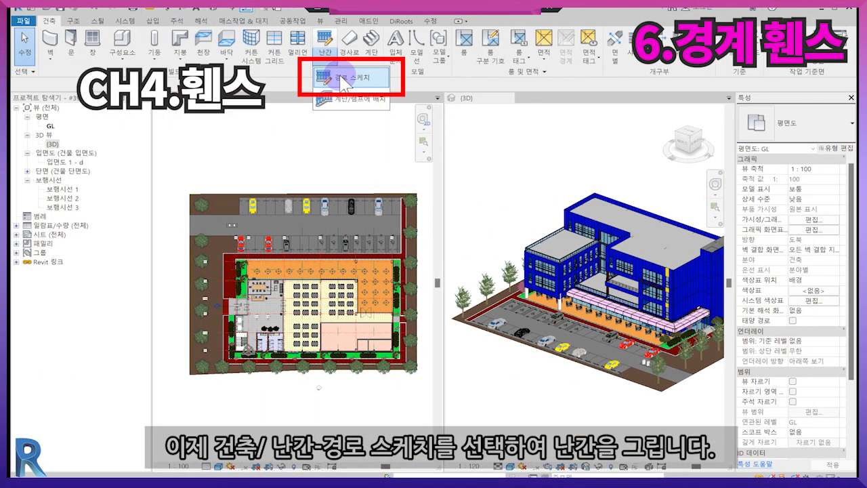
Step: Start a sketched railing path with the 1100mm type and pick the site boundary edge behind the upper parking row
click(349, 79)
click(802, 130)
click(752, 201)
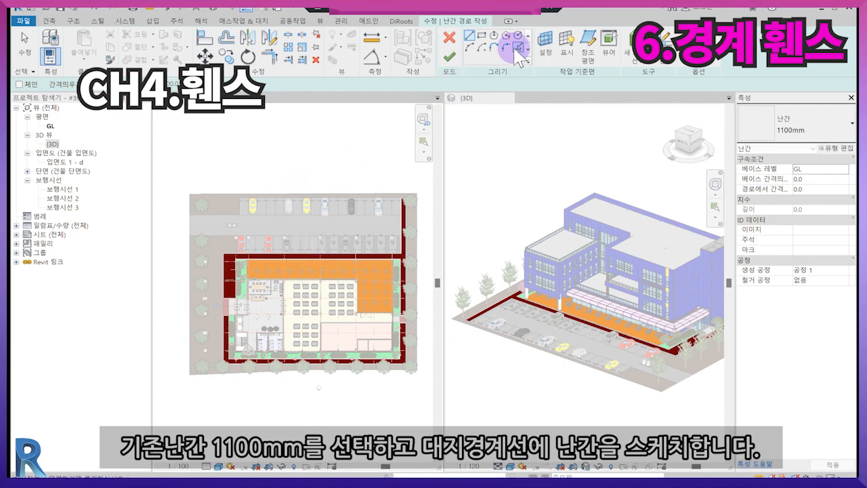
scroll(274, 166, up, 5)
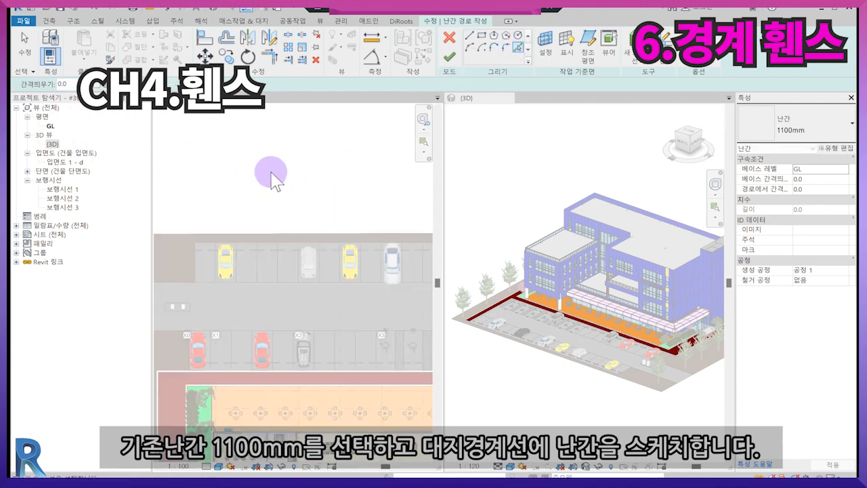
scroll(346, 256, up, 2)
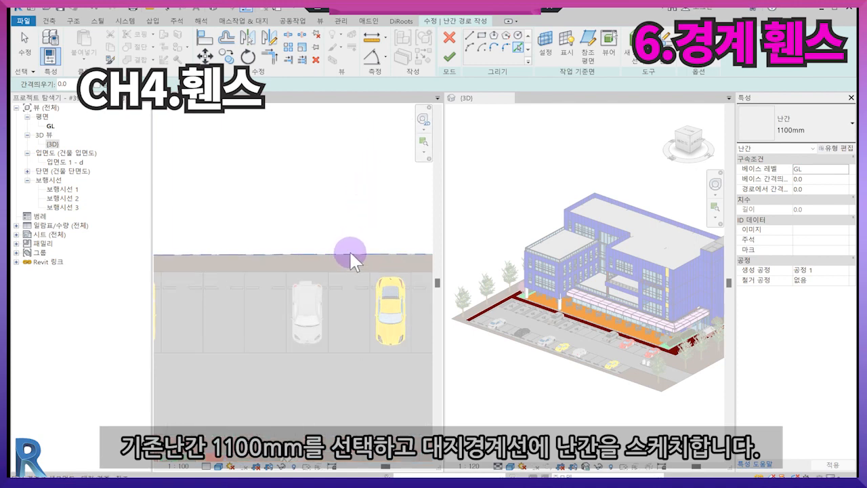
scroll(318, 210, down, 6)
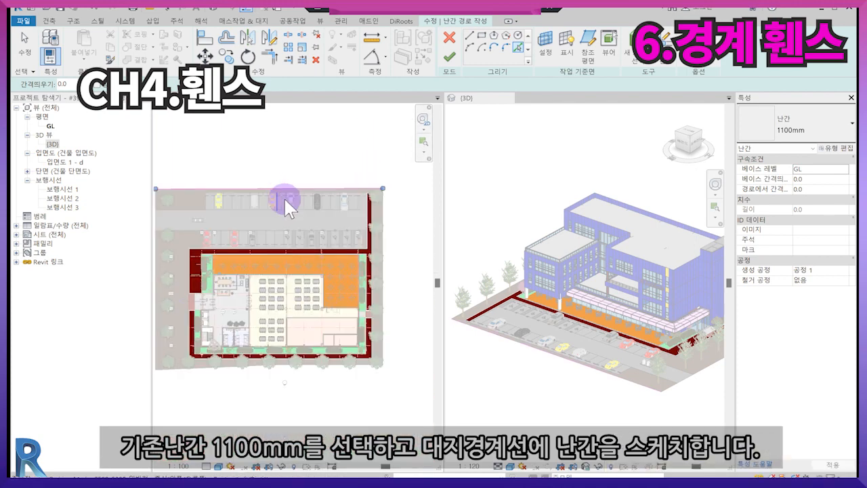
Step: Add the site's far side boundary and the boundary behind the building to the railing path
scroll(349, 234, up, 5)
scroll(399, 236, down, 3)
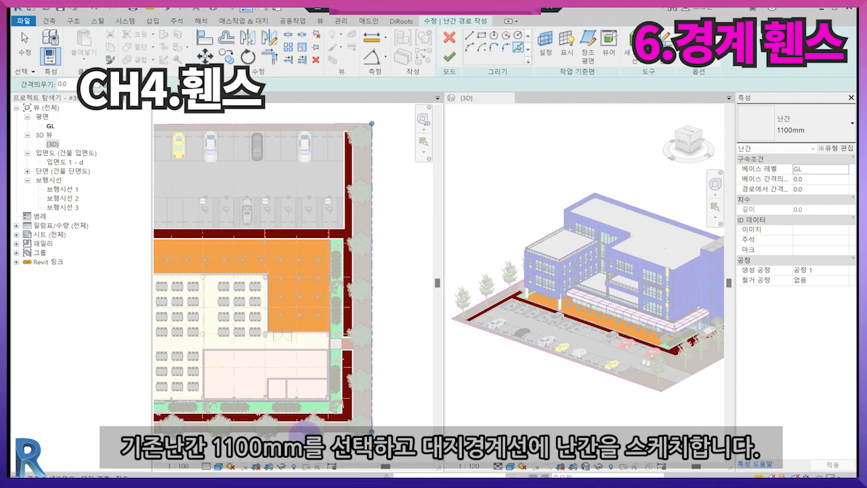
scroll(302, 343, down, 3)
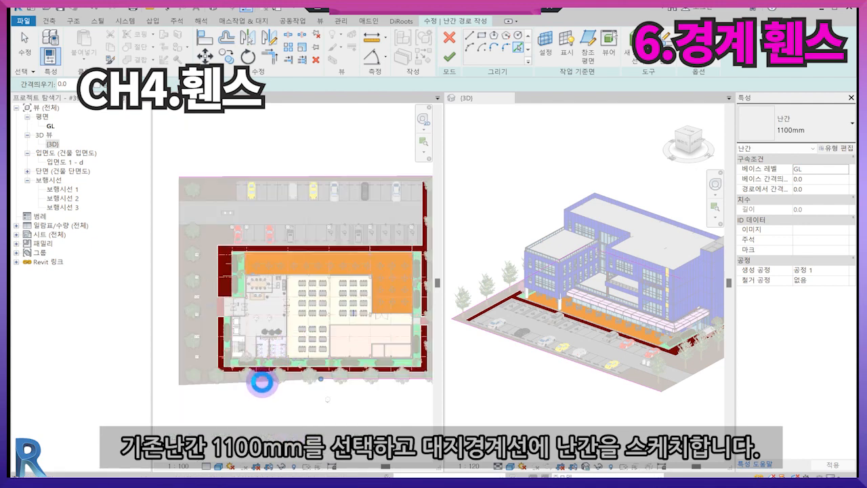
scroll(265, 382, up, 2)
click(274, 381)
scroll(275, 384, down, 3)
click(197, 275)
scroll(203, 276, up, 2)
Step: Draw the railing path along the site boundary on the driveway entrance side with the Line tool
click(470, 38)
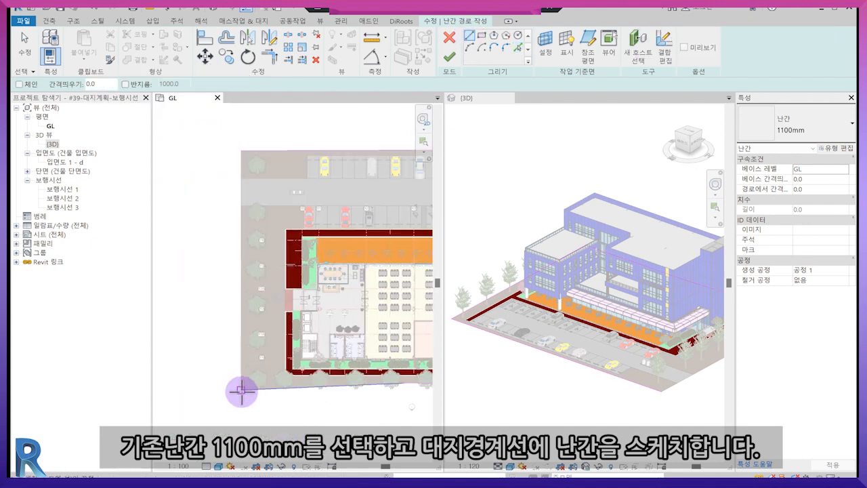
scroll(264, 180, up, 4)
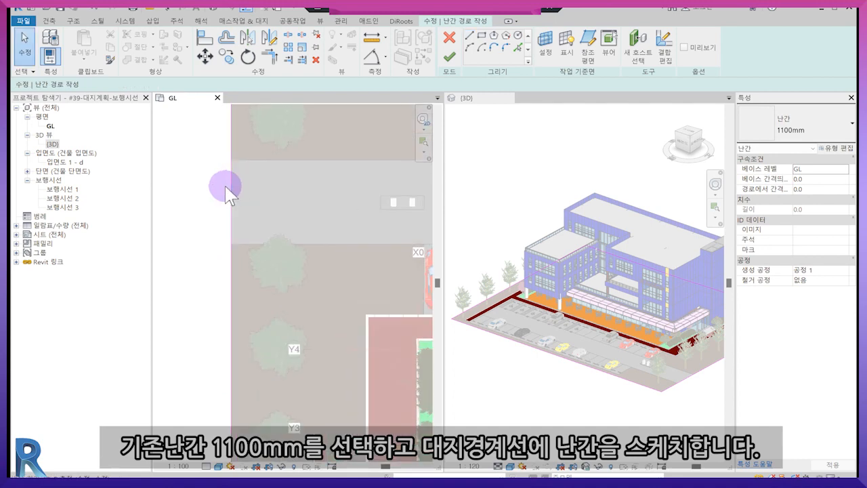
key(Escape)
scroll(247, 245, up, 2)
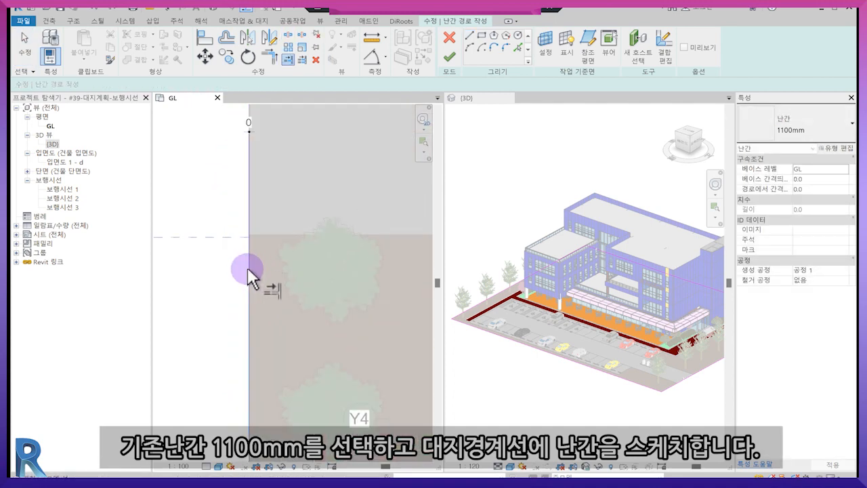
key(Escape)
Step: Bring the entrance-side railing line's end to the driveway edge, leaving the entrance open, and finish the railing
scroll(244, 262, up, 5)
click(242, 220)
drag(241, 194, 240, 179)
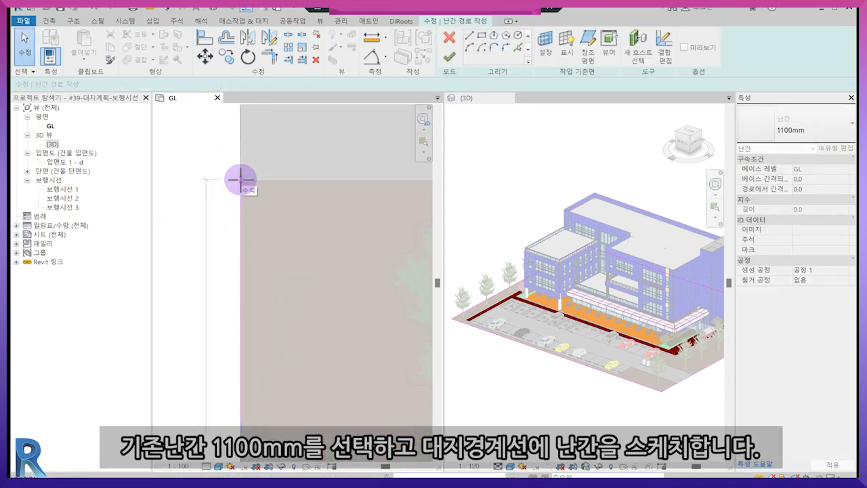
scroll(273, 261, down, 8)
key(Escape)
click(449, 59)
Step: Examine the boundary railing in 3D at the driveway opening and the site corner
scroll(650, 401, up, 1)
scroll(650, 400, up, 7)
middle_drag(650, 400, 528, 379)
scroll(553, 401, down, 2)
middle_drag(627, 414, 605, 407)
scroll(659, 289, up, 2)
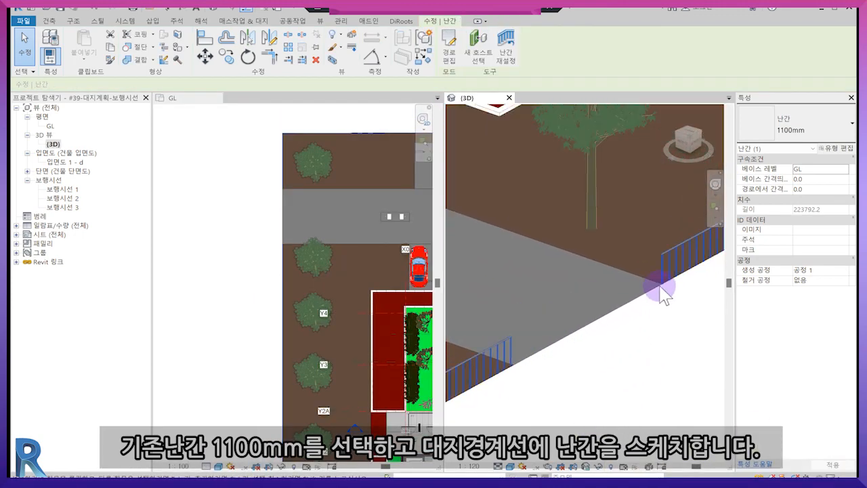
scroll(661, 287, up, 3)
middle_drag(699, 232, 689, 243)
scroll(690, 252, down, 4)
middle_drag(697, 298, 694, 296)
scroll(695, 296, down, 2)
middle_drag(665, 424, 643, 415)
scroll(583, 404, up, 3)
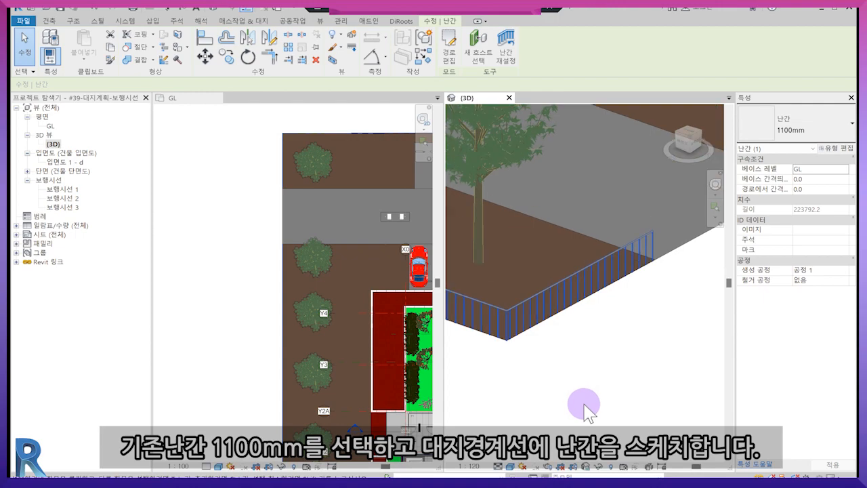
Step: Examine the boundary railing around the site corner and driveway opening in the GL plan and the 3D view
middle_drag(584, 404, 613, 419)
key(Escape)
click(268, 284)
scroll(268, 284, down, 3)
middle_drag(263, 256, 242, 264)
scroll(252, 222, up, 3)
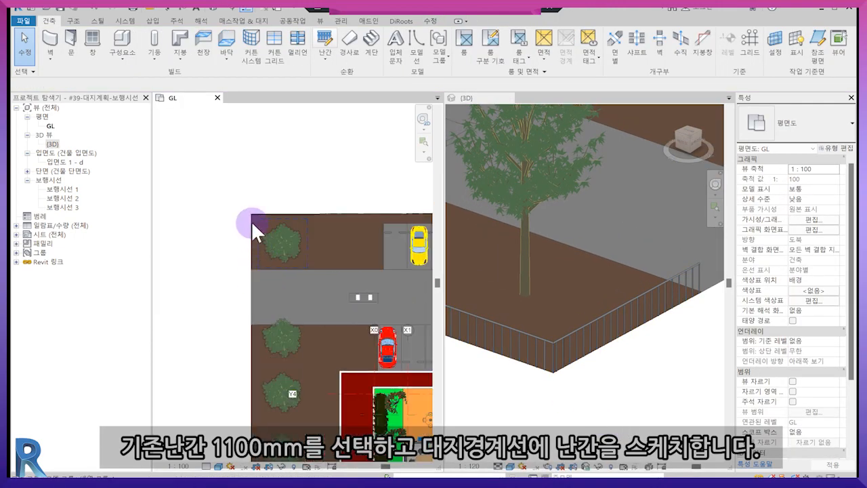
scroll(239, 176, up, 4)
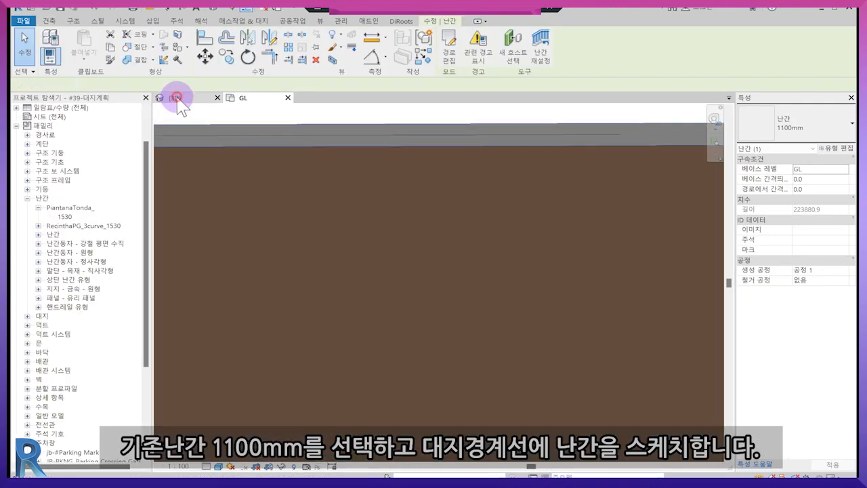
click(174, 97)
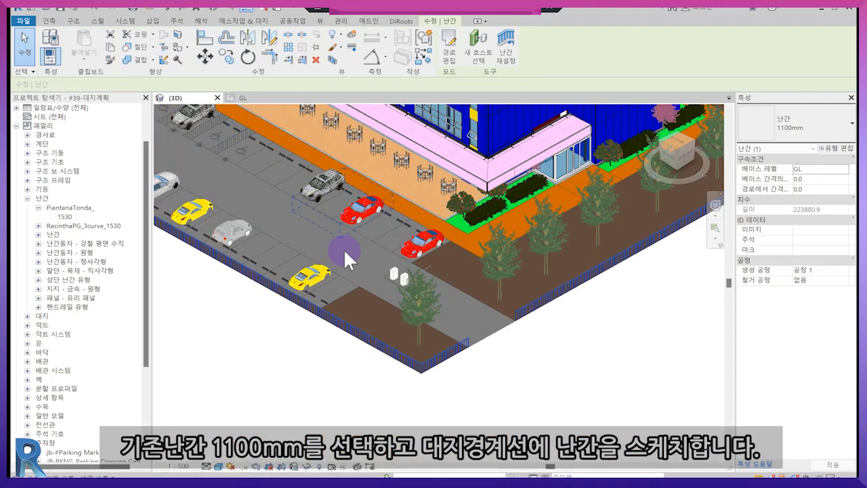
scroll(441, 406, up, 3)
scroll(480, 329, up, 2)
scroll(465, 294, up, 2)
scroll(467, 298, up, 2)
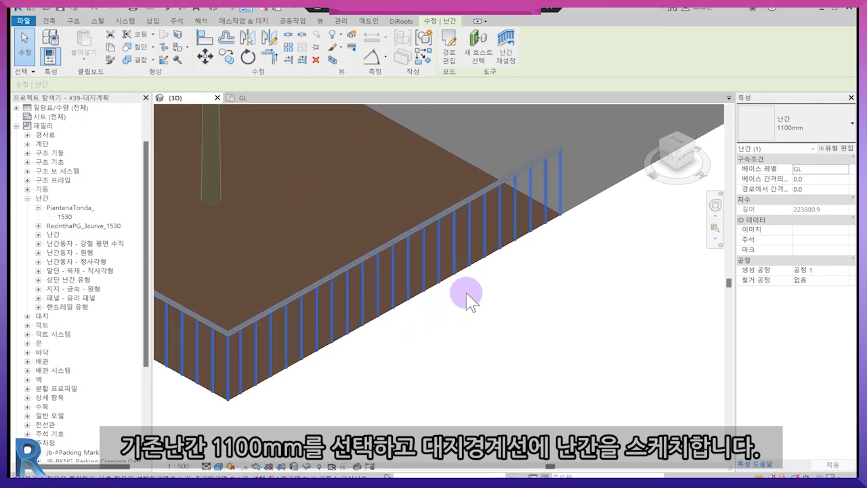
middle_drag(350, 264, 418, 295)
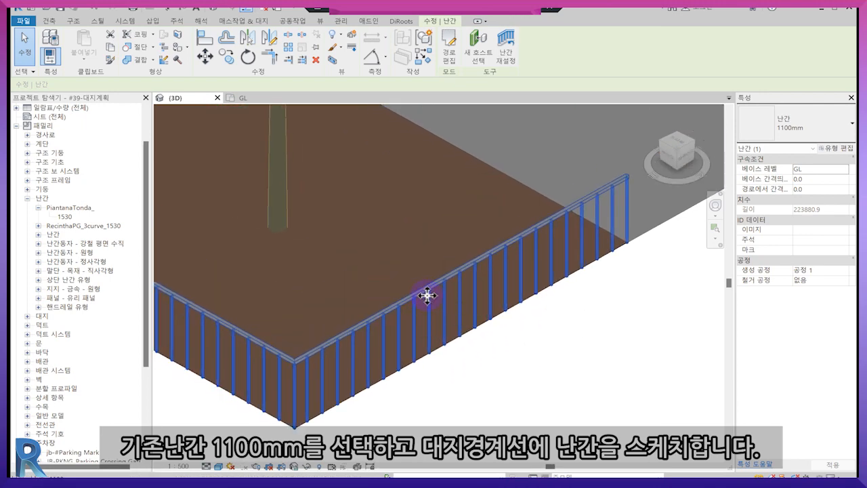
Step: Duplicate the boundary railing's 1100mm type under the name JB-2100mm
click(838, 148)
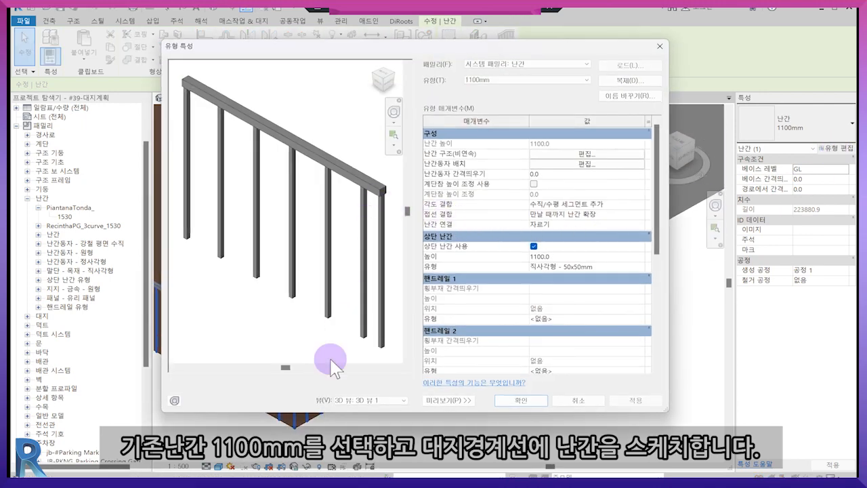
click(627, 82)
drag(371, 222, 331, 226)
text(2100mm 2)
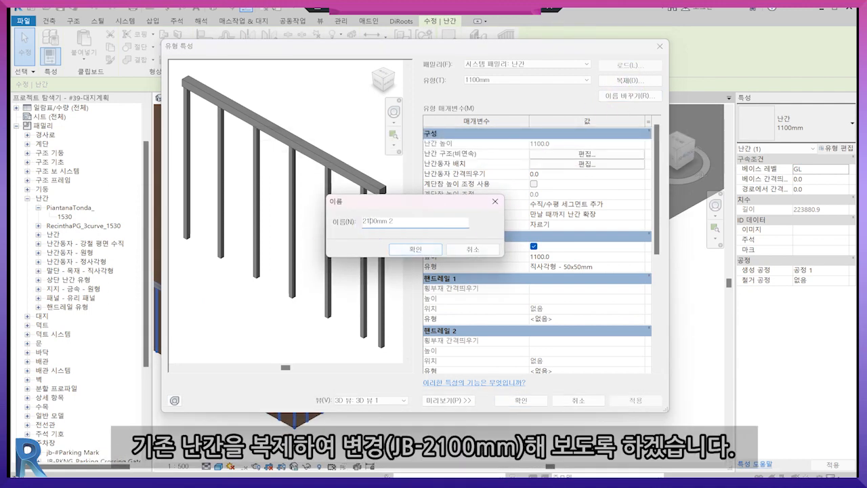
text(jb)
key(BackSpace)
key(BackSpace)
key(Caps_Lock)
text(JB-)
key(End)
key(BackSpace)
key(BackSpace)
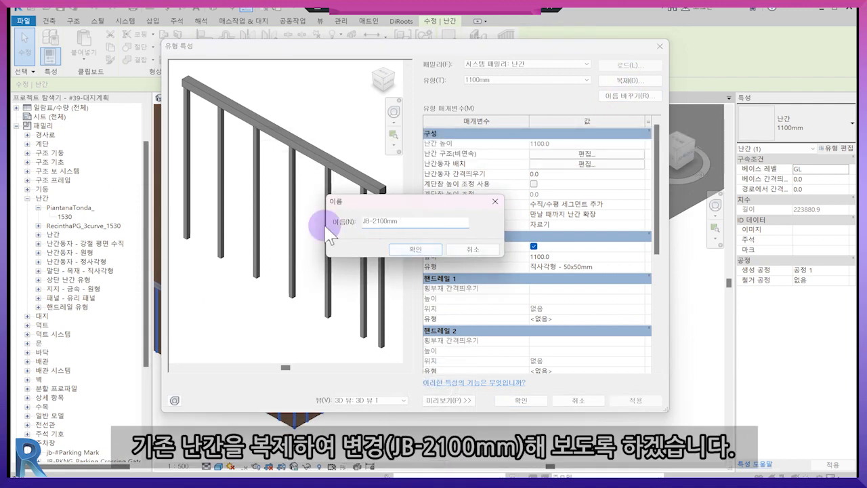
click(400, 246)
Step: Set the regular baluster in the JB-2100mm baluster placement's main pattern to 난간동자 - 원형 : 25mm
click(571, 165)
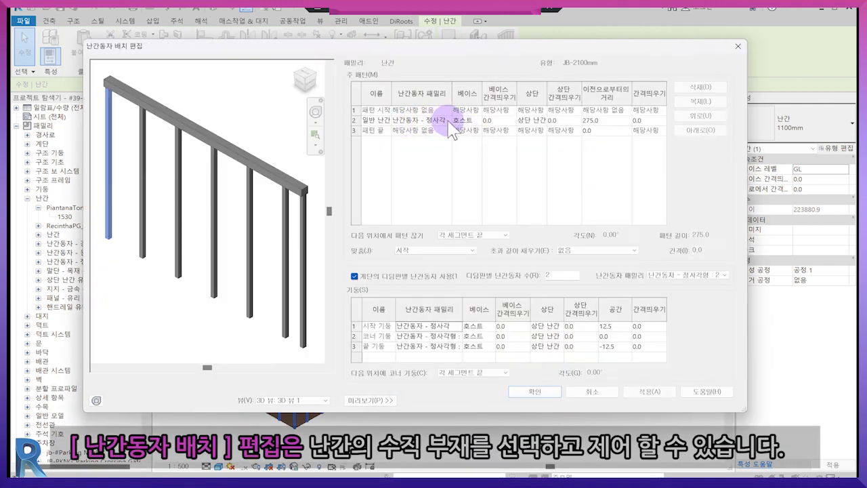
click(448, 120)
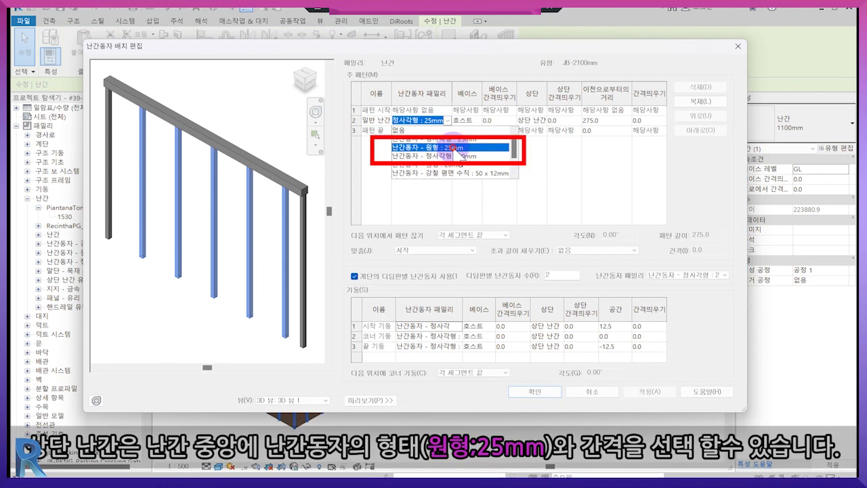
click(459, 149)
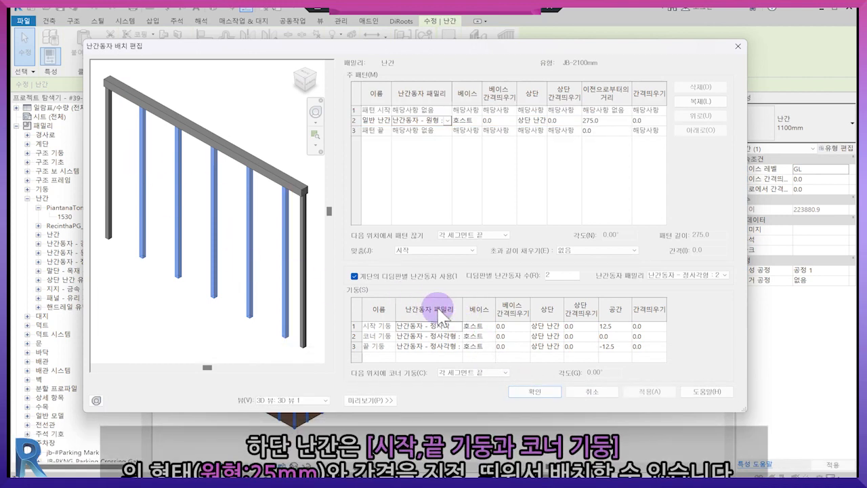
Step: Set the start, end and corner posts to 난간동자 - 원형 : 25mm and accept the baluster placement
click(460, 325)
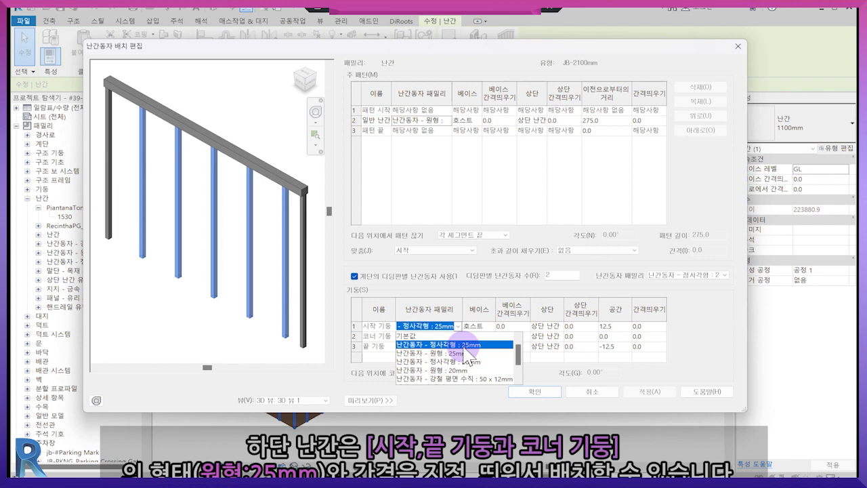
click(464, 353)
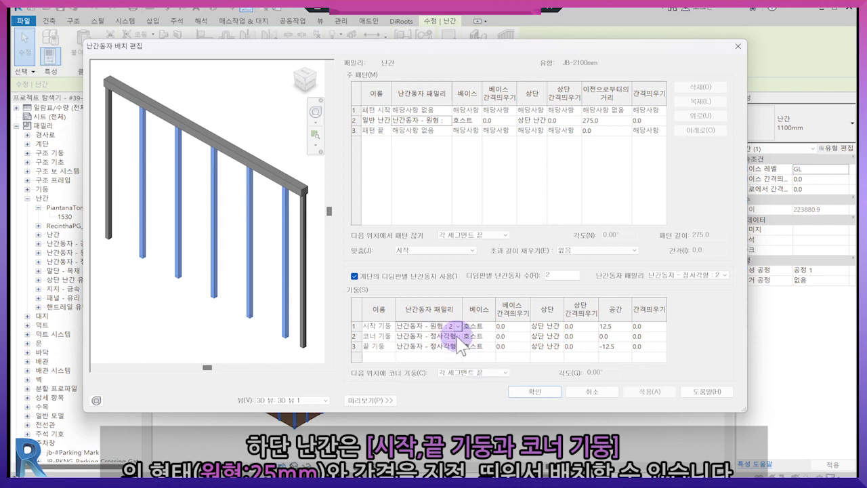
click(374, 346)
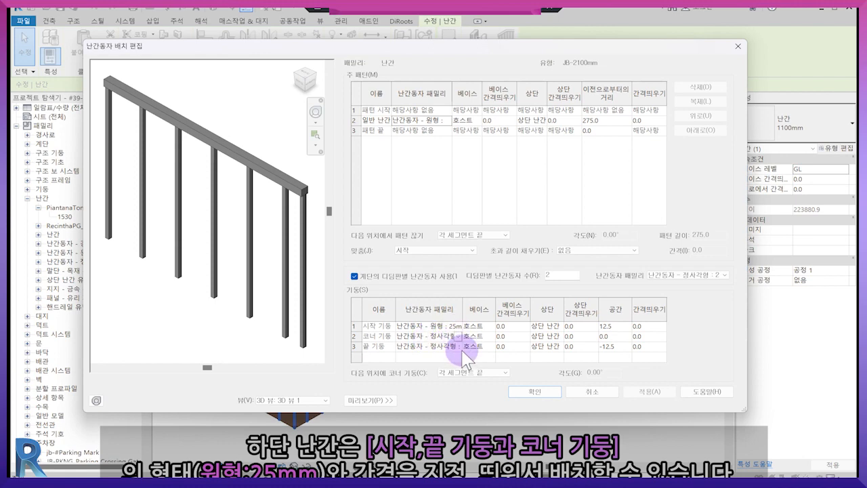
click(457, 346)
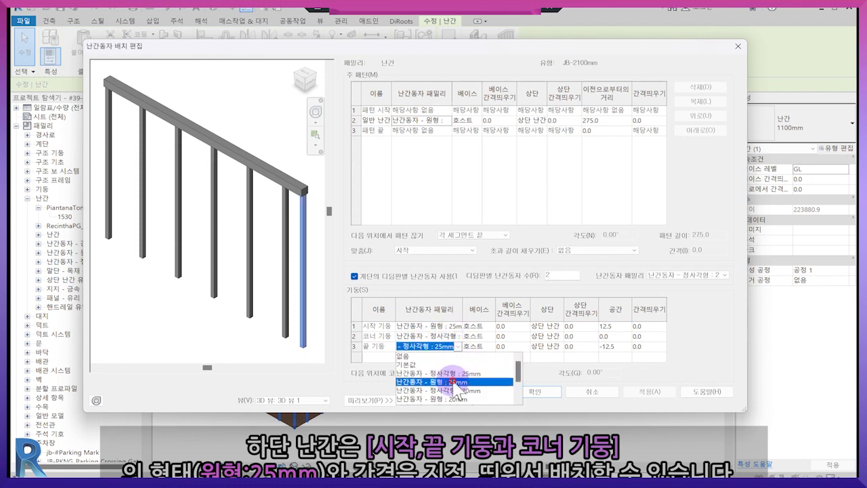
click(459, 383)
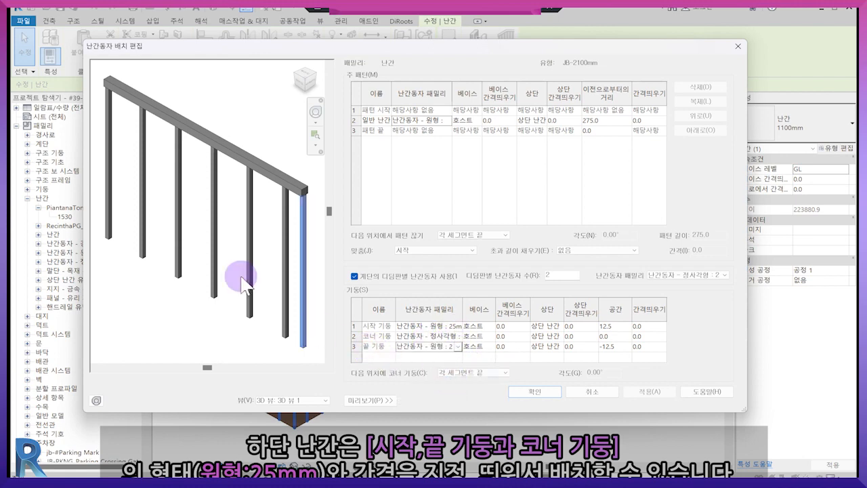
click(419, 327)
click(424, 337)
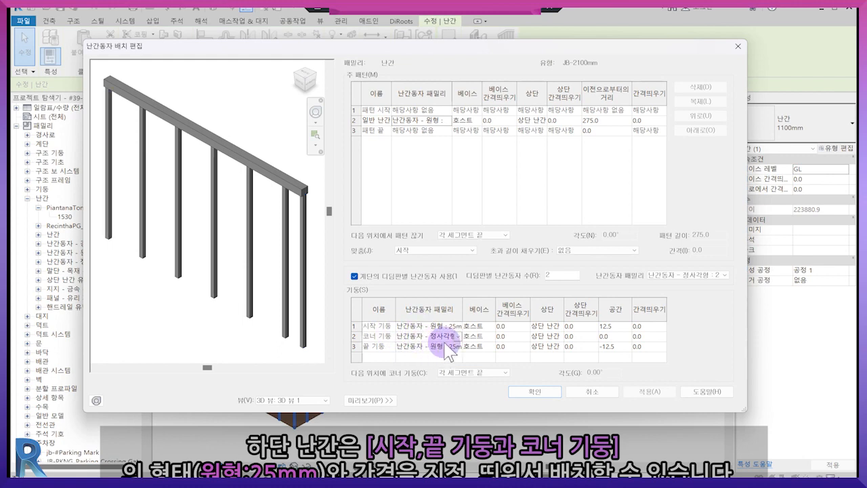
click(461, 337)
click(459, 337)
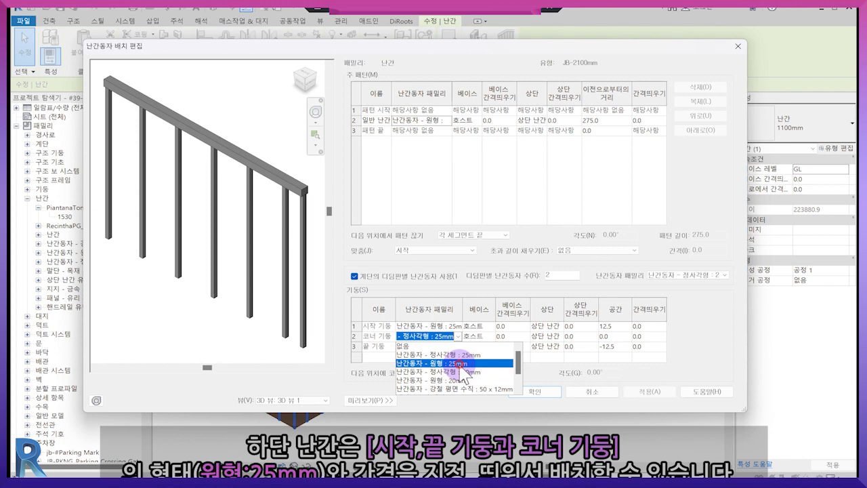
click(459, 363)
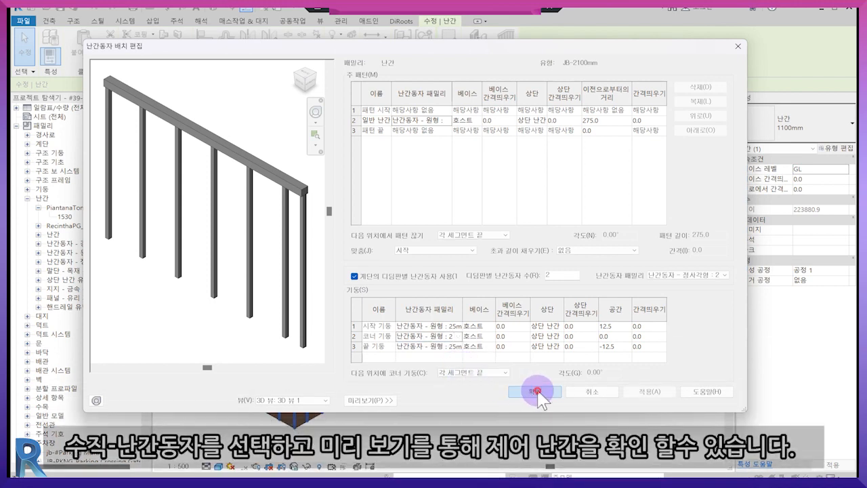
click(535, 391)
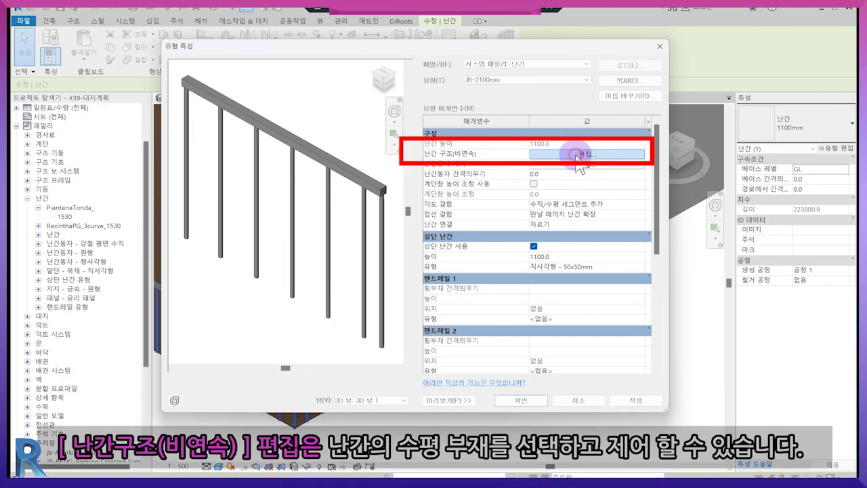
Step: Change the profile of the railing's top rail type to 원형 핸드레일 : 30mm
click(577, 155)
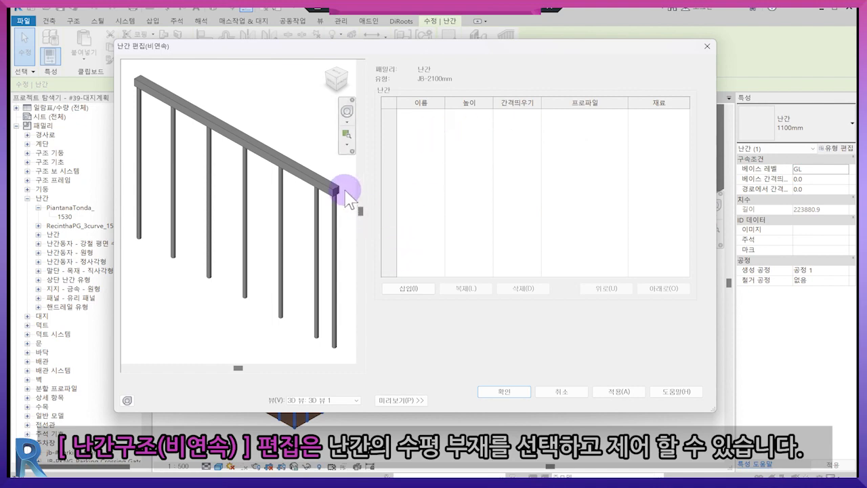
click(534, 394)
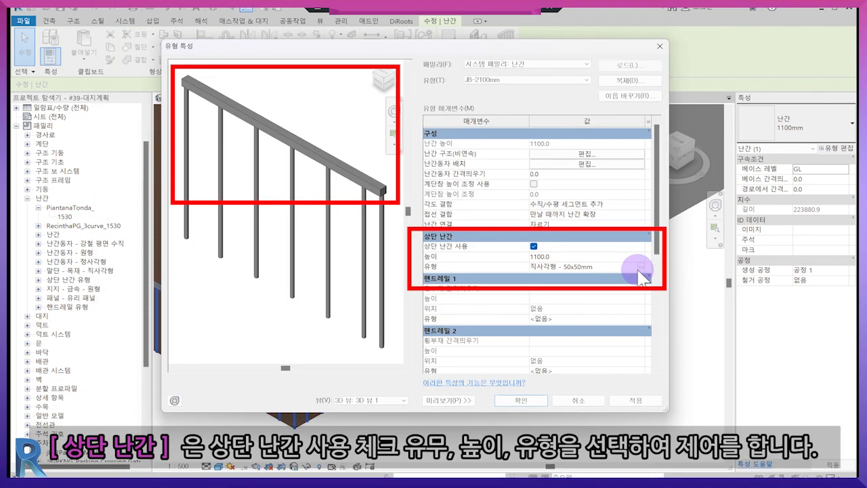
click(639, 267)
click(638, 266)
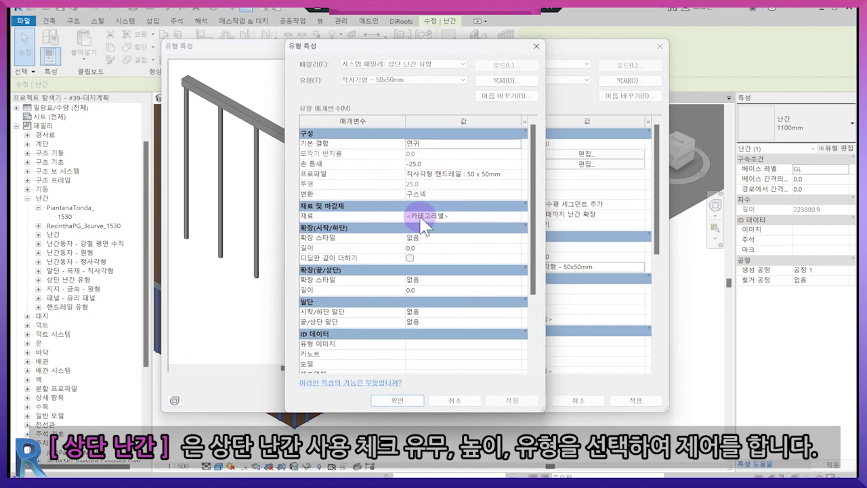
click(493, 173)
click(501, 174)
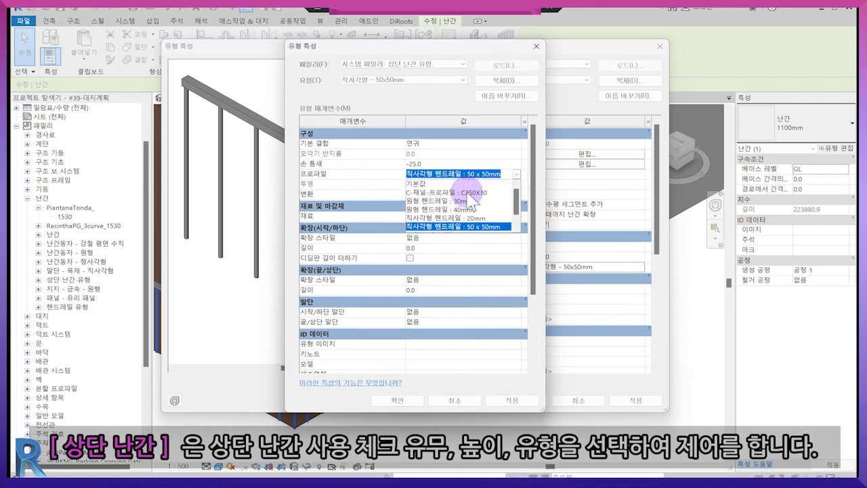
click(455, 200)
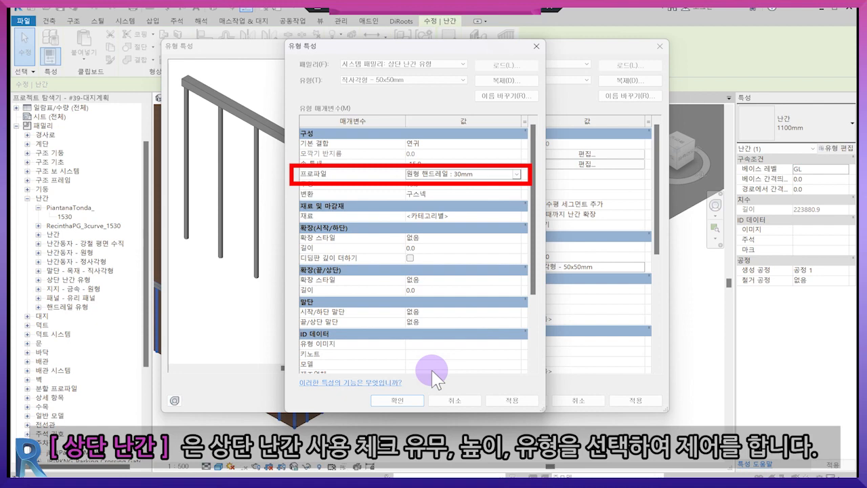
click(396, 399)
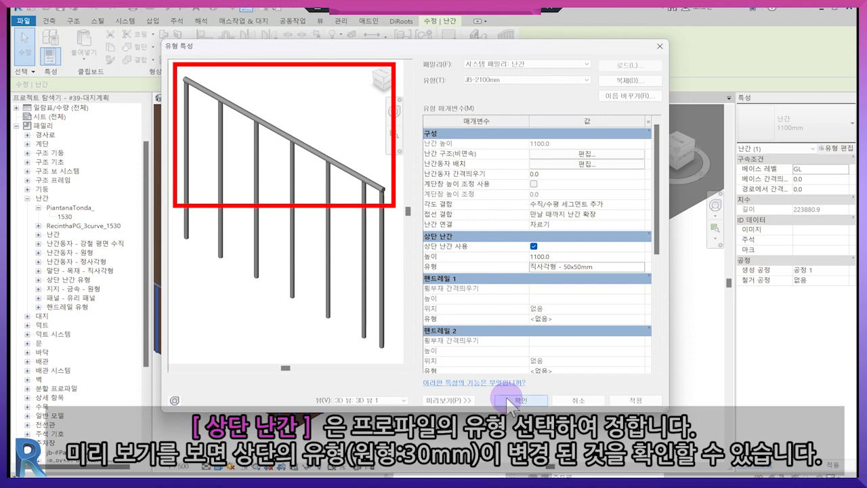
Step: Insert a new rail in the JB-2100mm non-continuous rail structure with the profile 원형 핸드레일 : 30mm
click(586, 153)
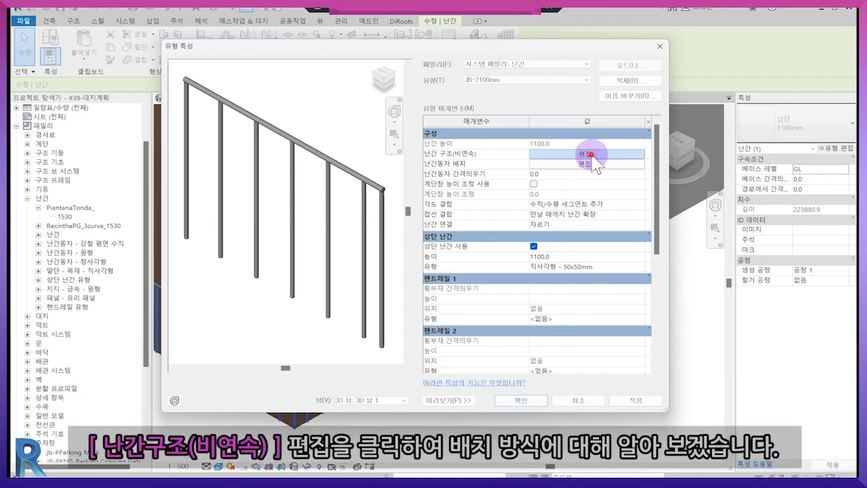
click(400, 289)
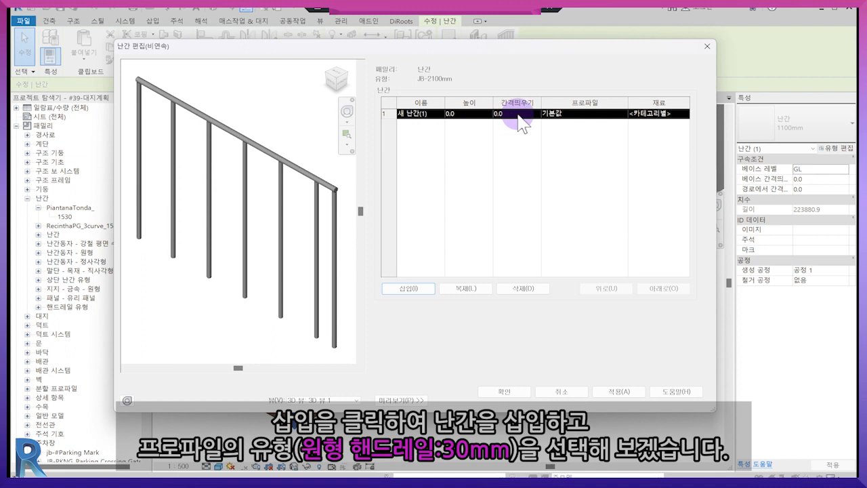
click(618, 114)
click(622, 114)
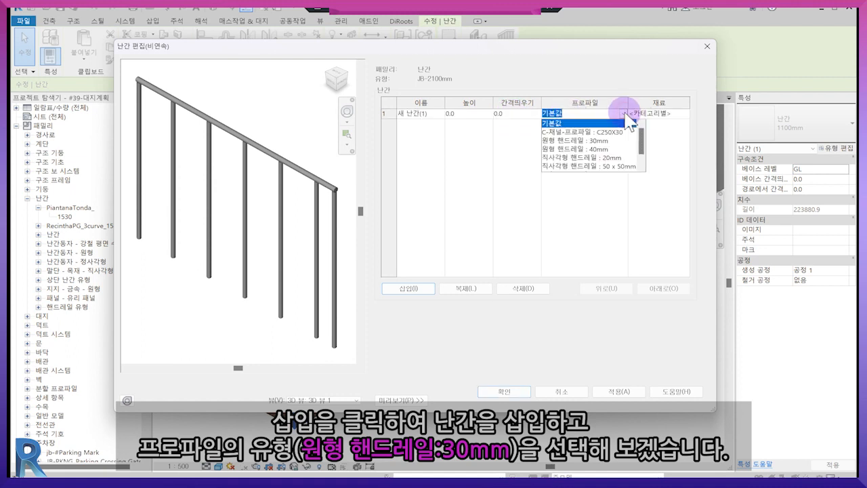
click(574, 141)
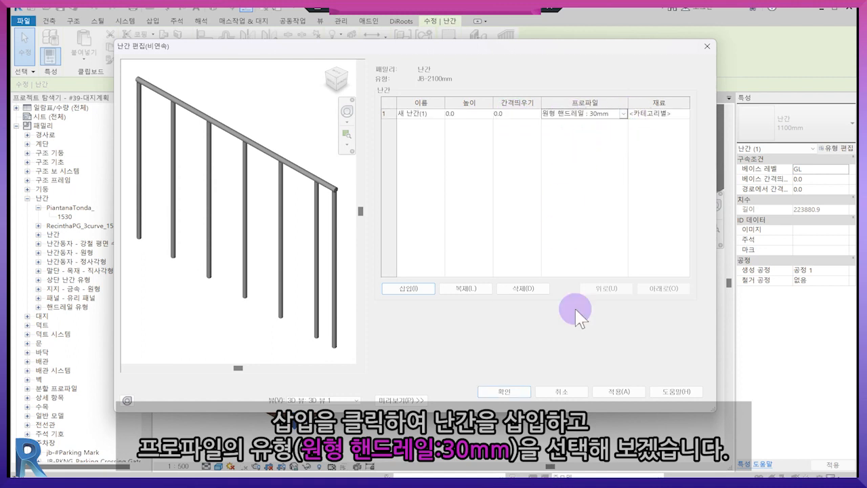
click(616, 393)
Step: Set the inserted rail's height to 200 mm and accept the rail structure and railing type changes
click(479, 115)
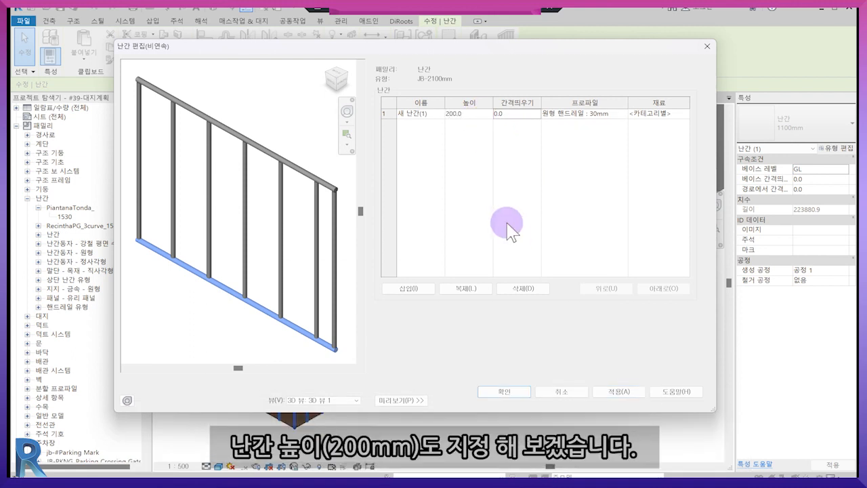
click(620, 391)
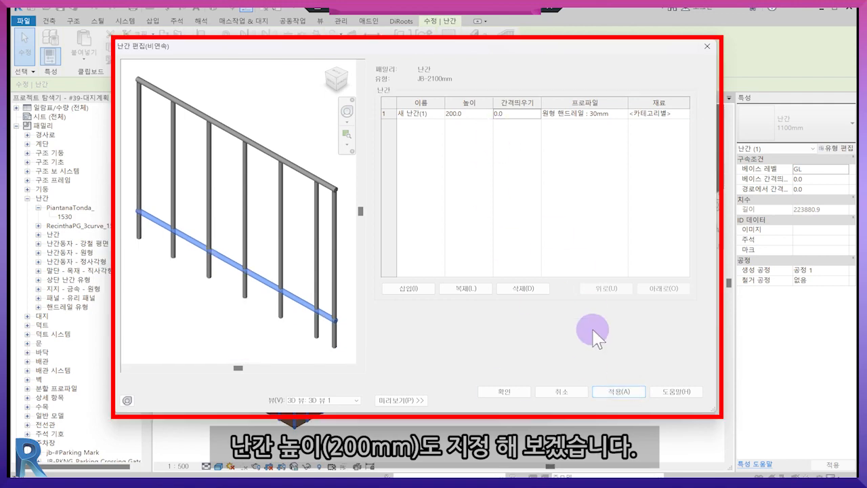
click(503, 391)
click(531, 400)
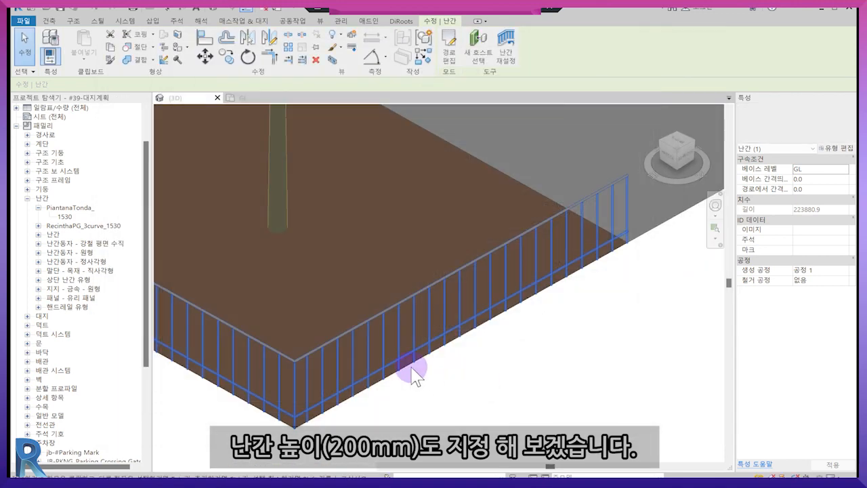
Step: Open the round baluster family 난간동자 - 원형 for editing and bring up its family types
click(39, 253)
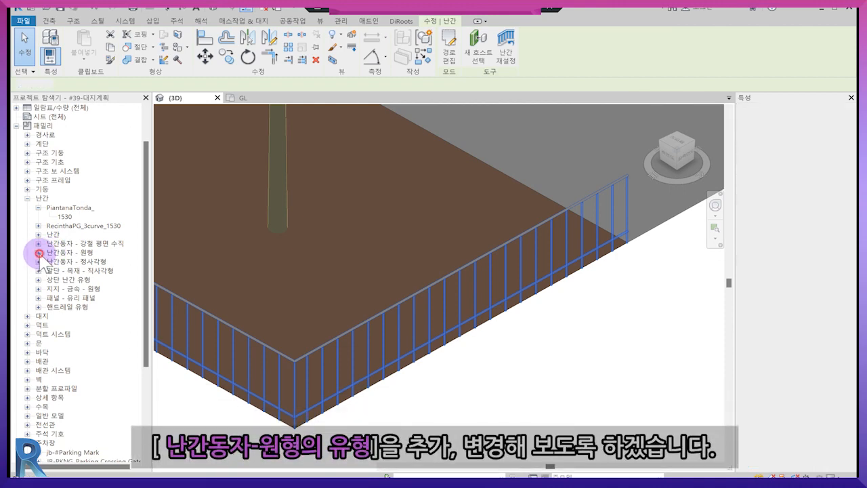
click(62, 255)
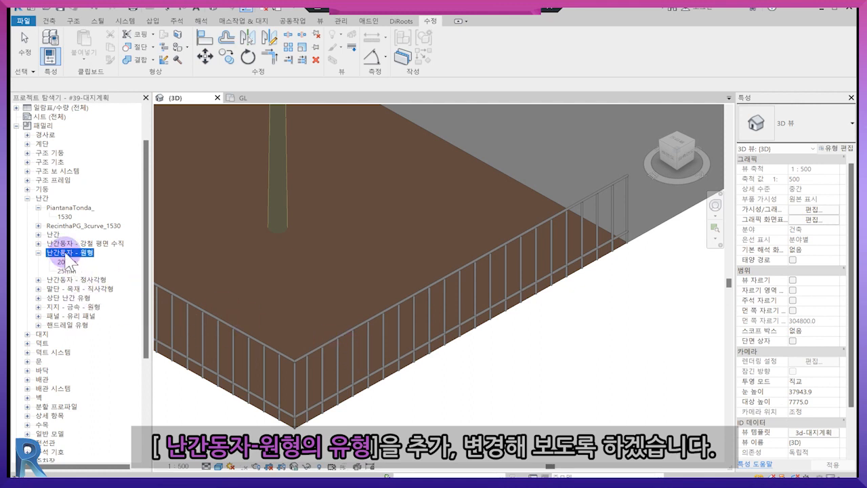
right_click(69, 254)
click(93, 299)
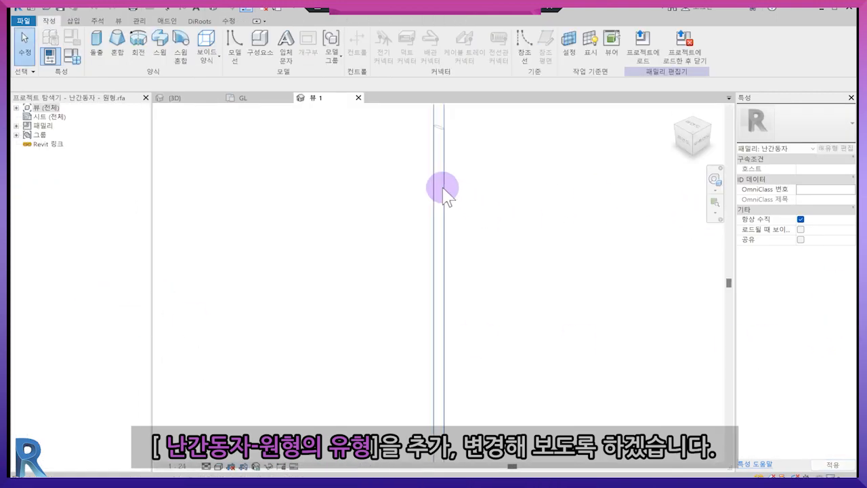
click(72, 58)
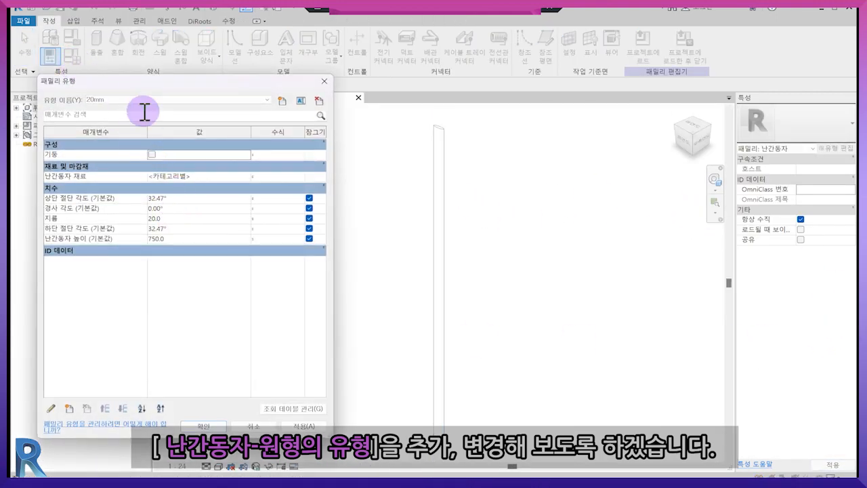
Step: Add a family type named 40mm, based on the 25mm type, and set its diameter to 40
click(267, 100)
click(232, 116)
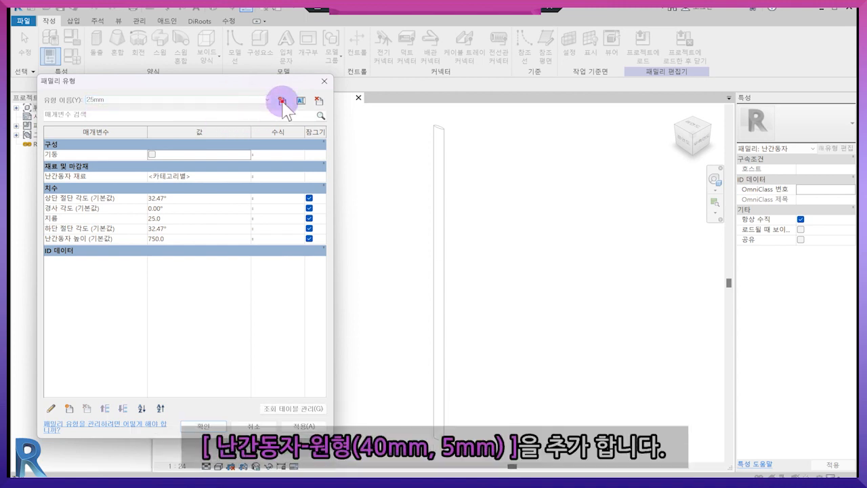
click(282, 101)
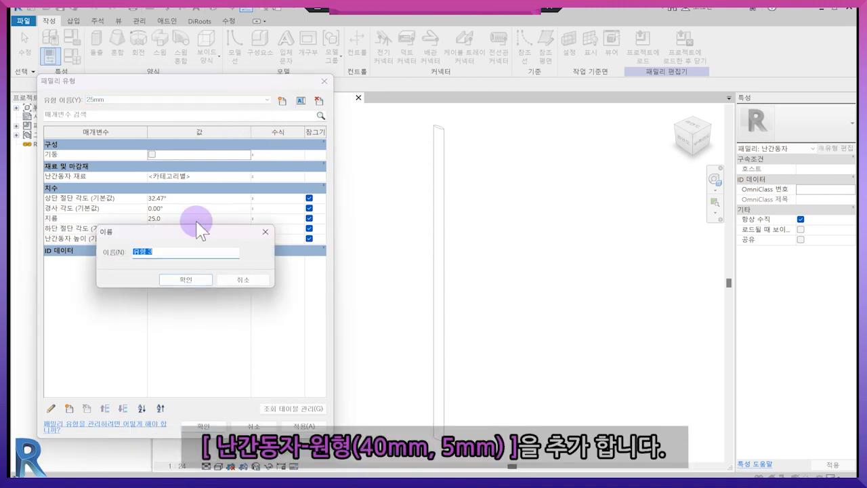
text(40)
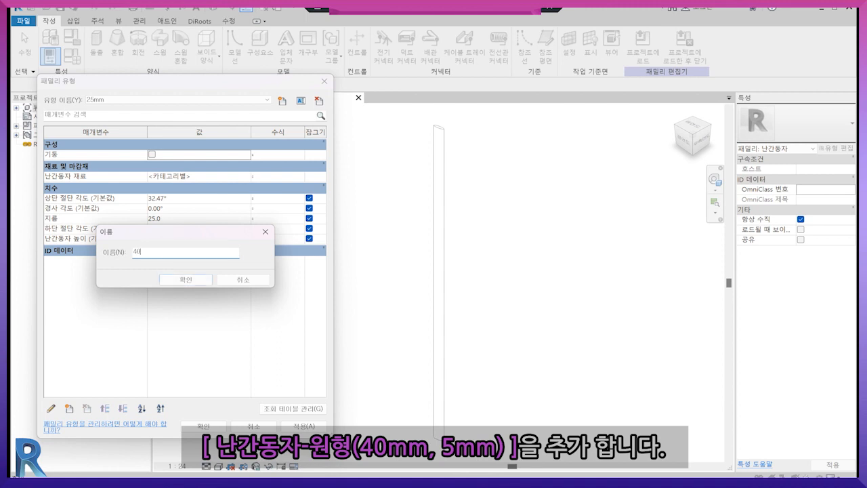
key(Return)
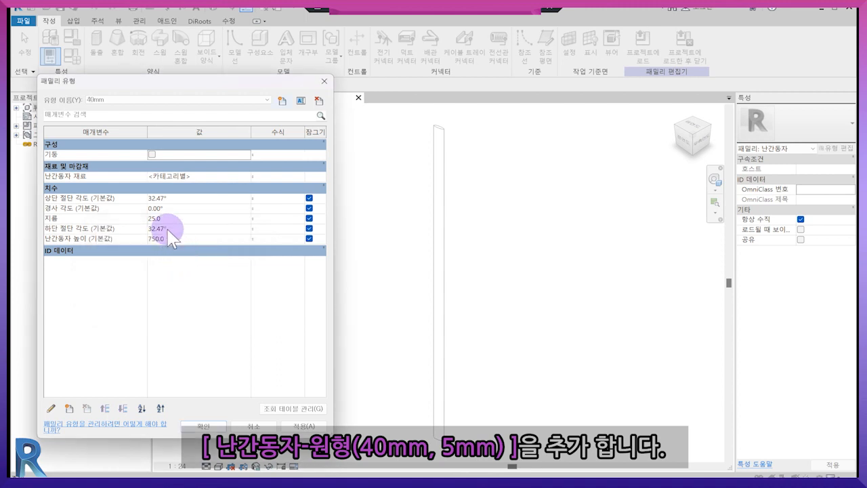
click(177, 217)
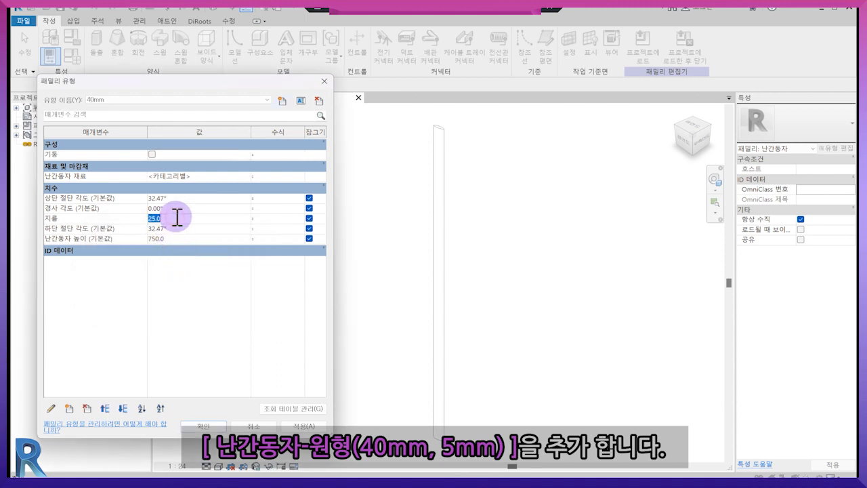
click(219, 100)
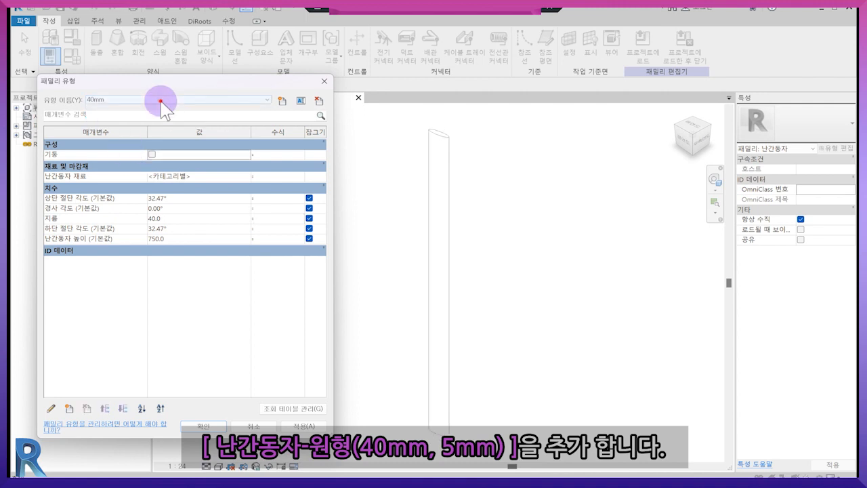
Step: Add a family type named 5mm with a diameter of 5 and accept the family type changes
click(161, 101)
click(145, 125)
click(174, 220)
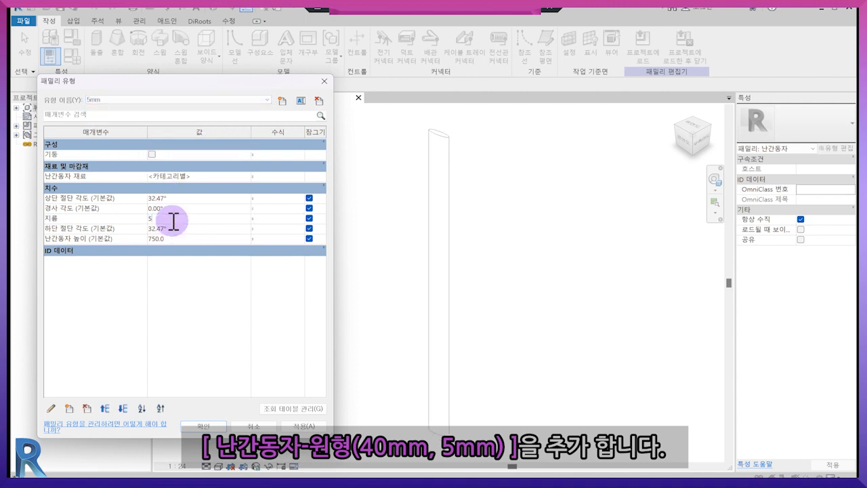
click(300, 425)
click(193, 425)
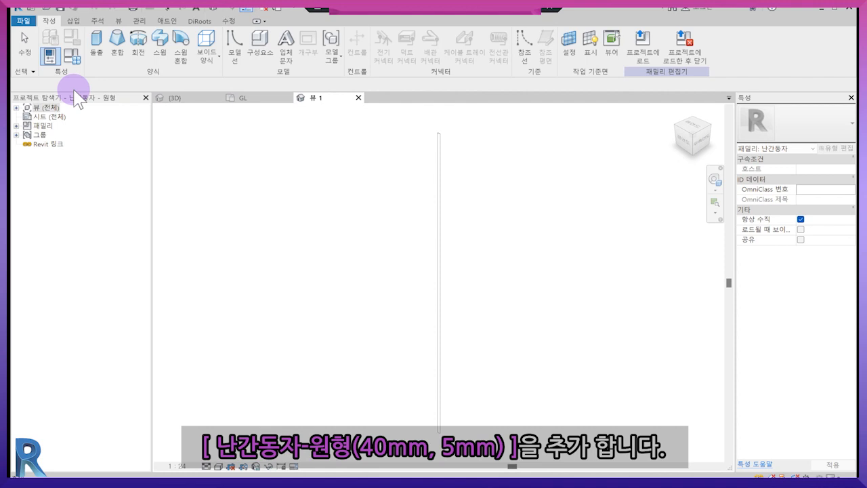
Step: Load the baluster family into the project and close it, replacing the saved file and overwriting the existing version and its parameter values
click(684, 44)
click(405, 252)
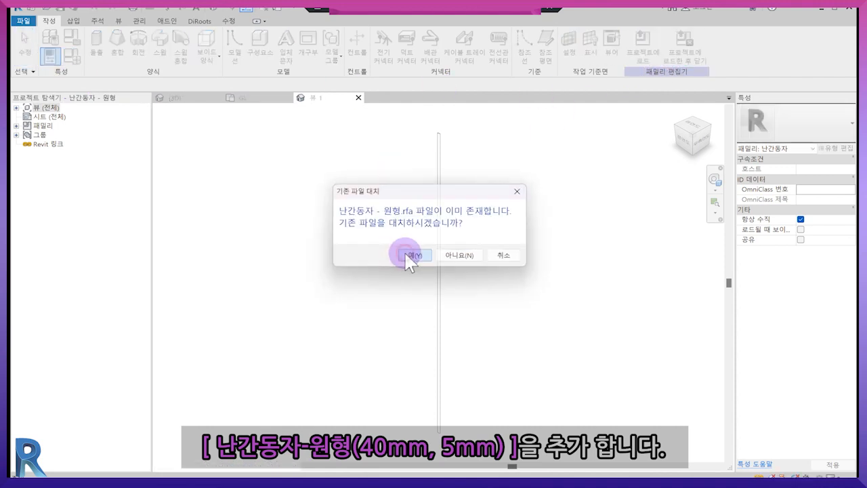
click(405, 255)
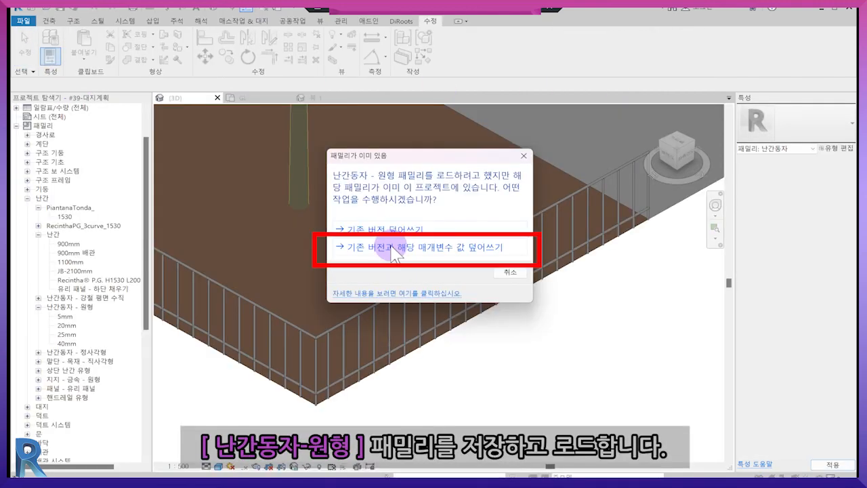
click(393, 248)
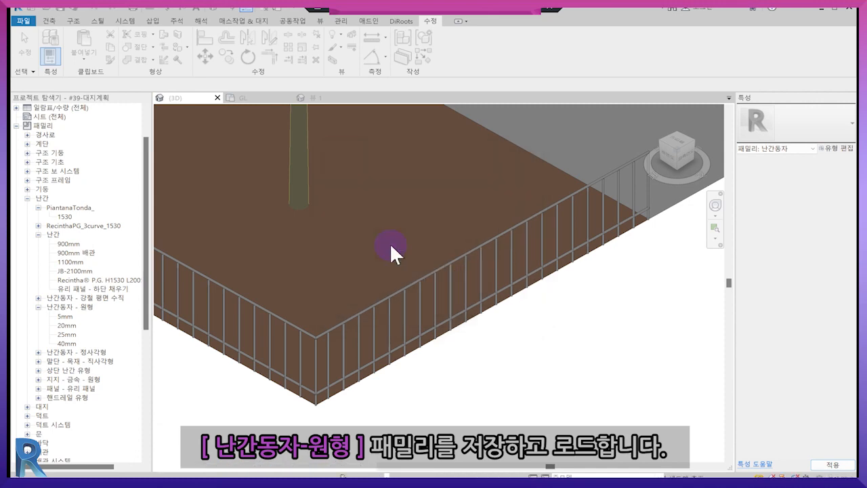
Step: Set the regular baluster of the JB-2100mm railing to 난간동자 - 원형 : 5mm with a 100 mm distance from the previous one
click(381, 300)
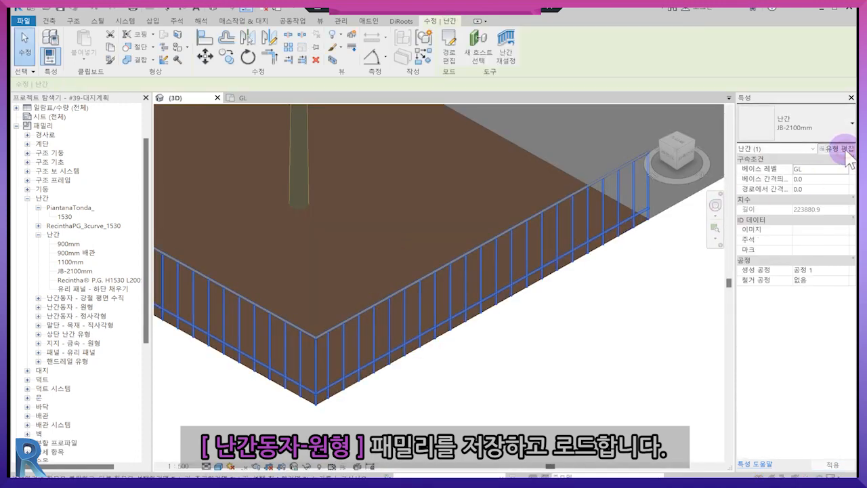
click(837, 147)
click(564, 164)
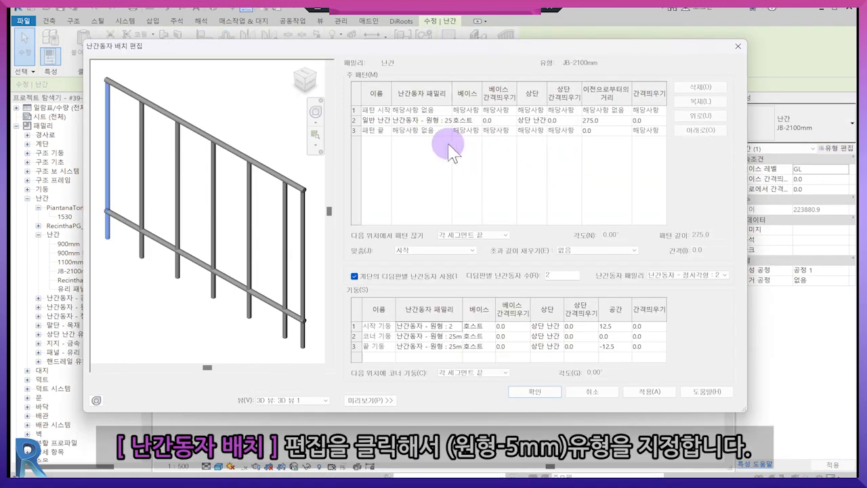
click(434, 122)
click(446, 120)
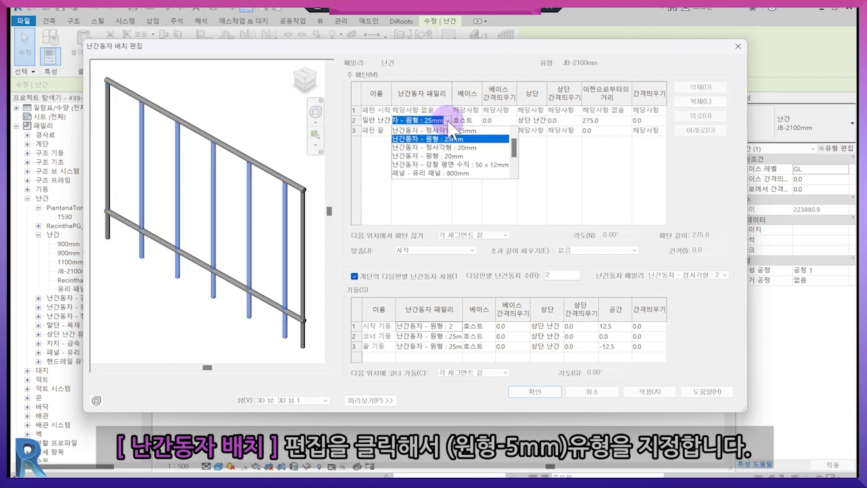
scroll(460, 160, down, 2)
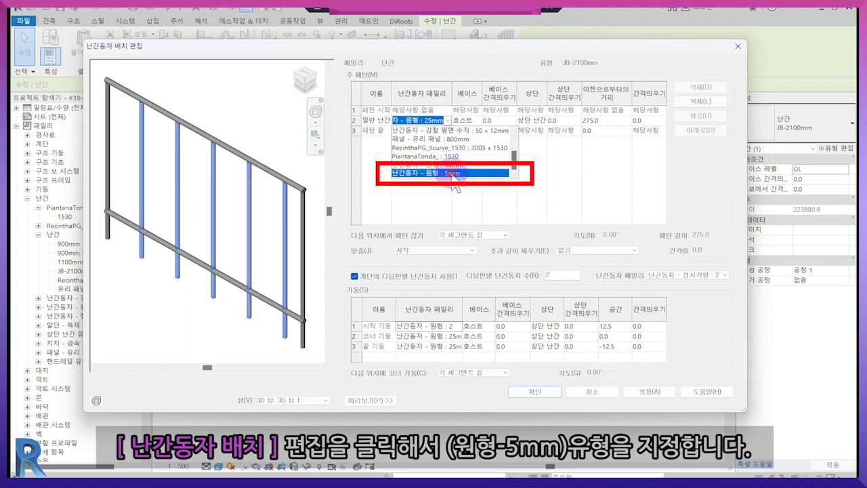
click(452, 176)
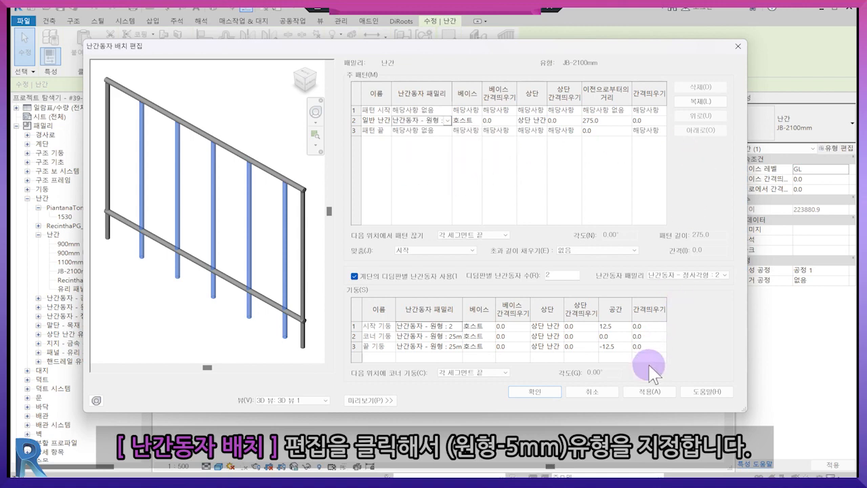
click(648, 392)
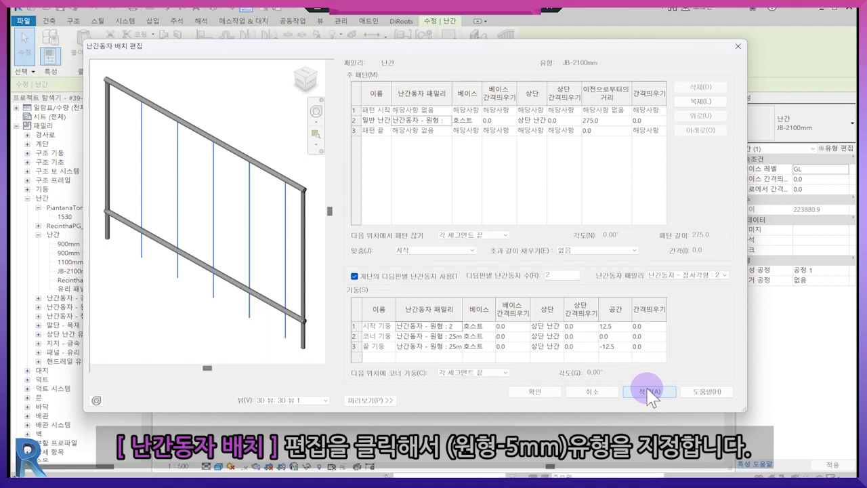
click(605, 120)
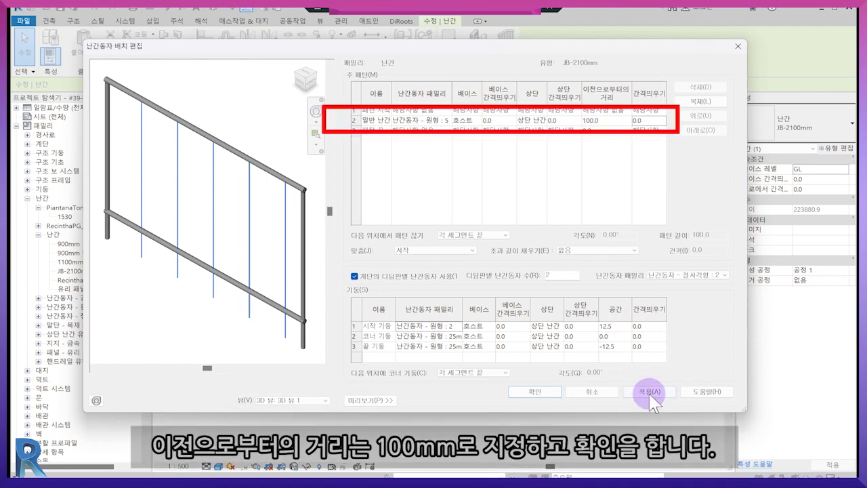
click(647, 392)
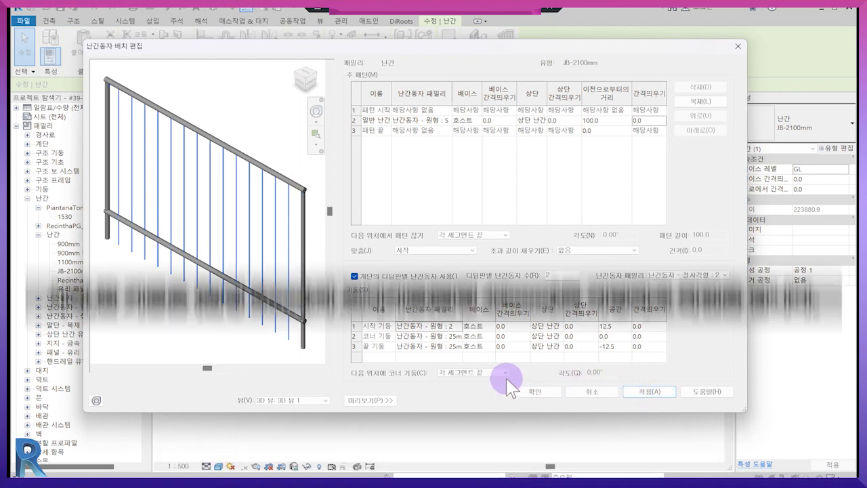
Step: Change the start post and the end post to 난간동자 - 원형 : 5mm
click(463, 326)
click(458, 326)
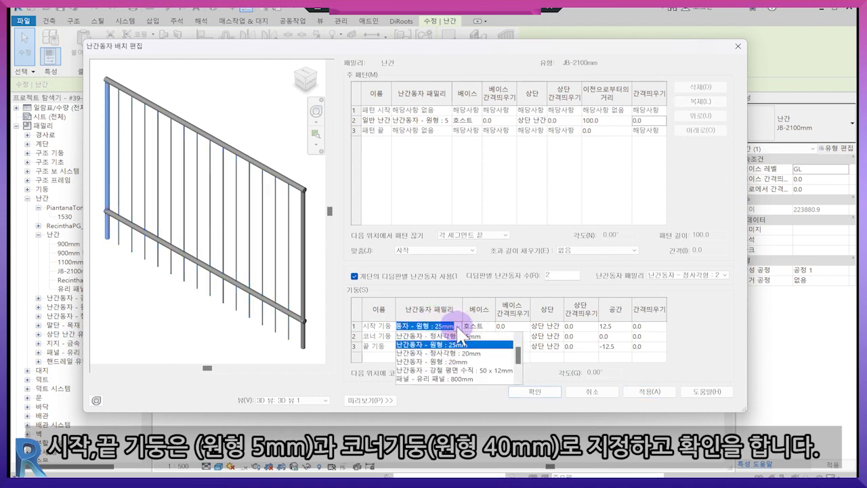
click(441, 377)
click(449, 345)
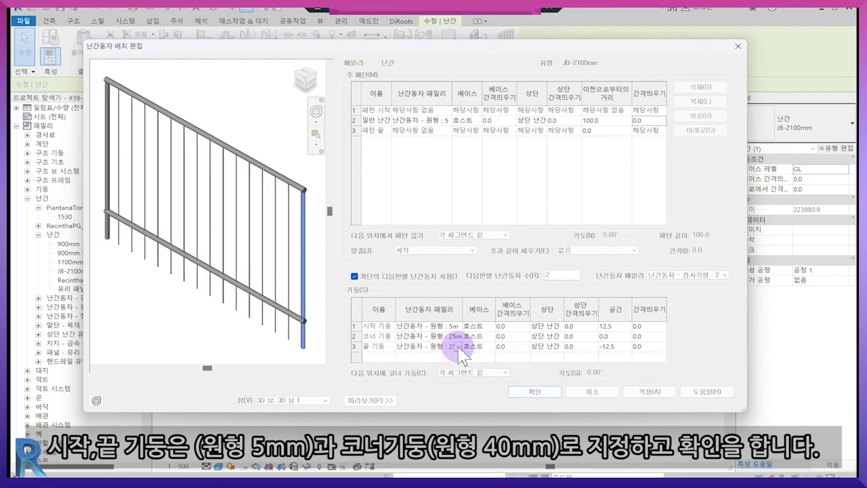
click(458, 346)
scroll(460, 400, down, 5)
click(456, 399)
Step: Change the corner post to 난간동자 - 원형 : 40mm and accept the baluster placement
click(449, 336)
click(459, 336)
scroll(460, 377, down, 5)
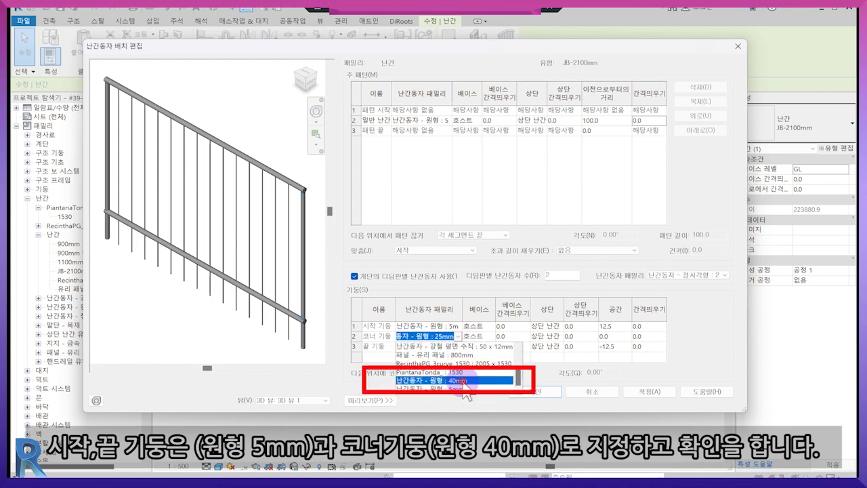
click(461, 380)
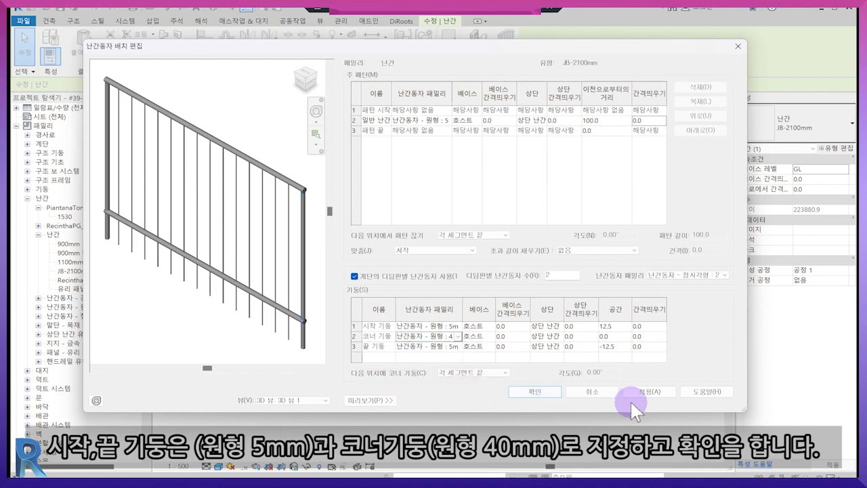
click(640, 393)
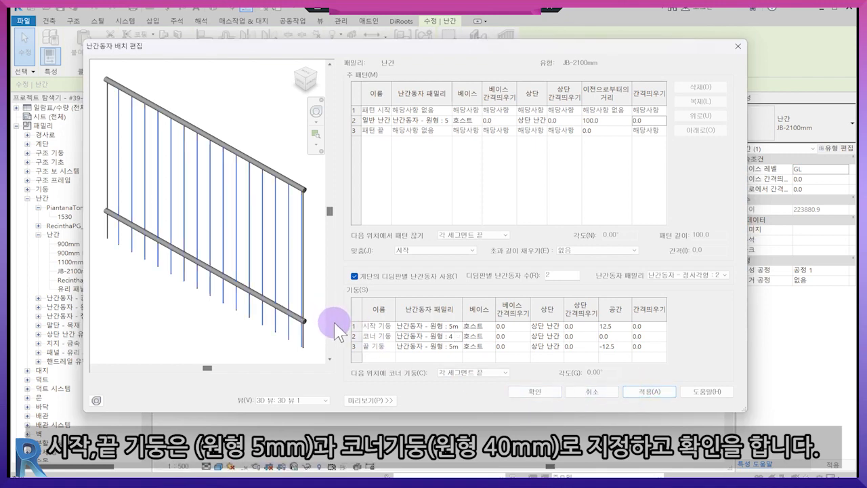
click(529, 392)
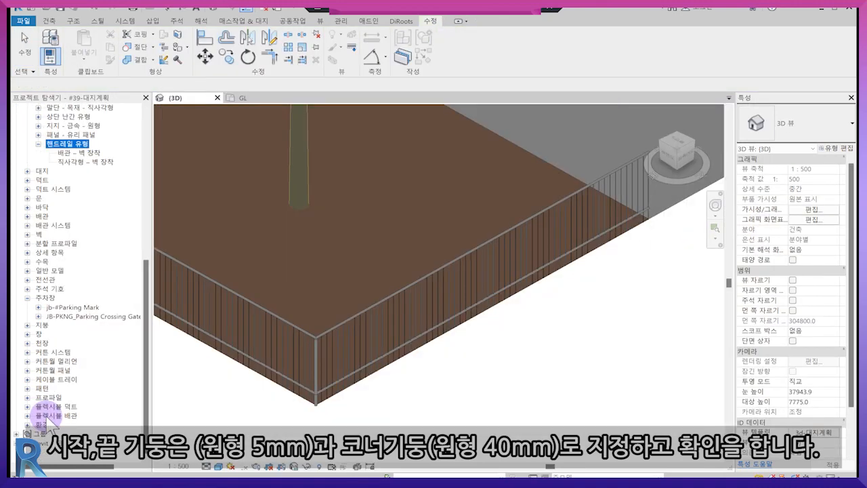
Step: Open the profile family 원형 핸드레일 for editing and bring up its family types
click(28, 398)
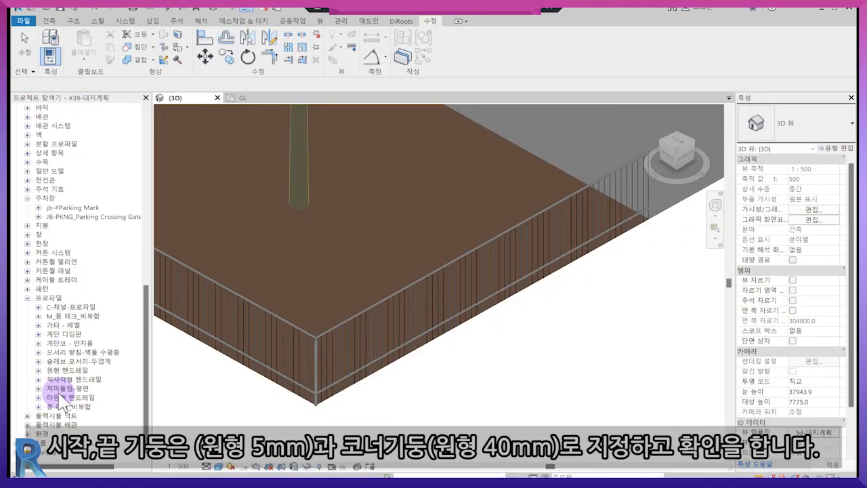
click(49, 371)
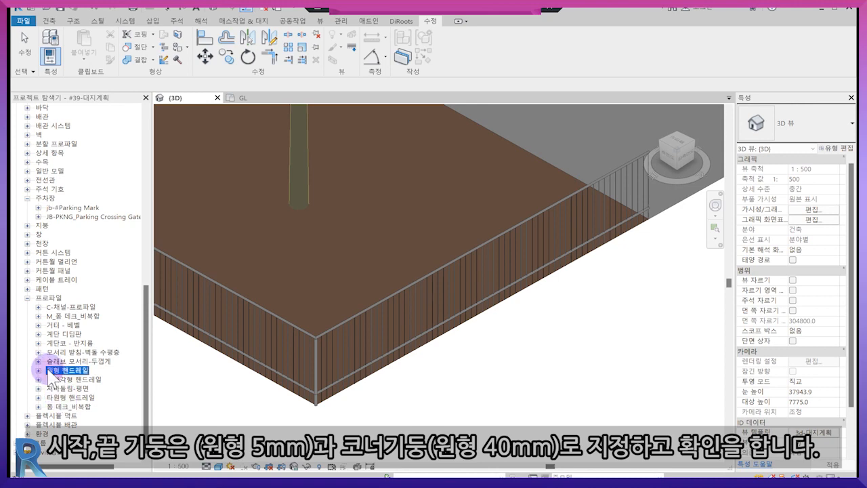
click(39, 371)
right_click(71, 371)
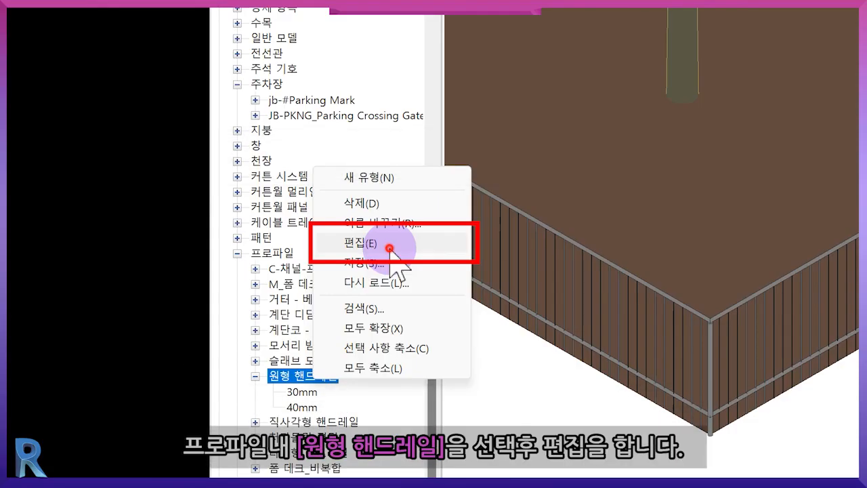
click(389, 248)
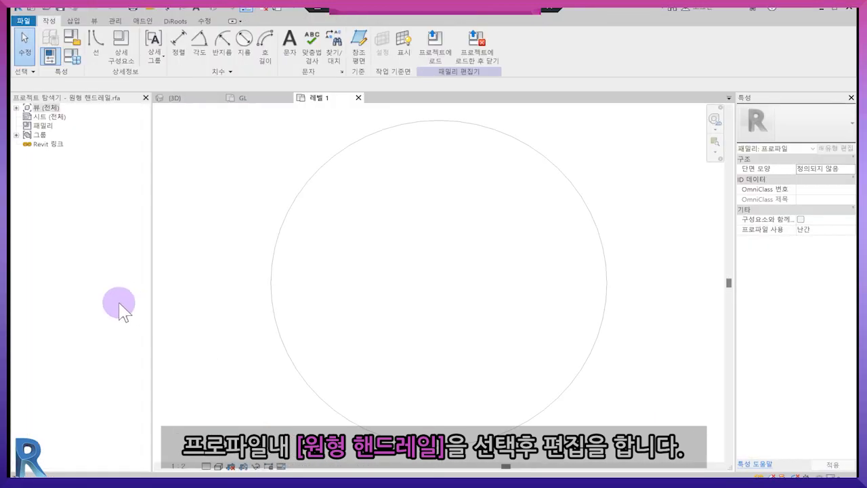
click(72, 57)
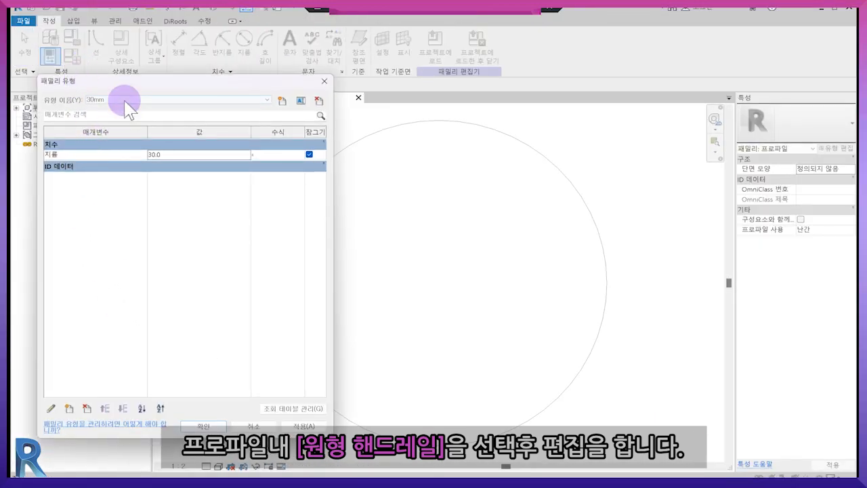
Step: Add a family type named 5mm with a diameter of 5 to the round handrail profile and accept it
click(282, 100)
text(5)
key(Return)
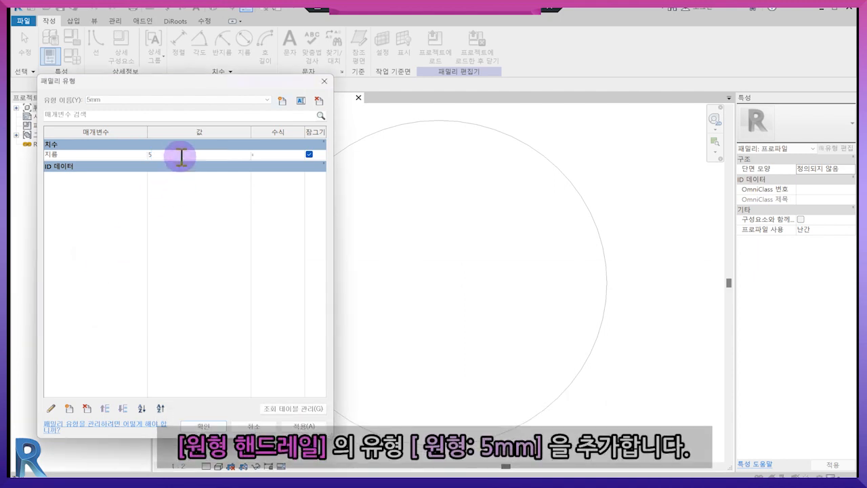
click(182, 154)
text(5)
click(303, 426)
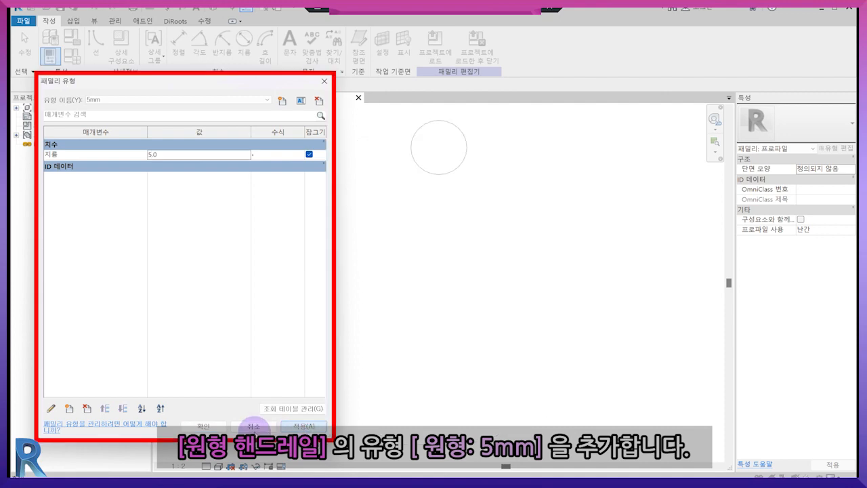
click(203, 425)
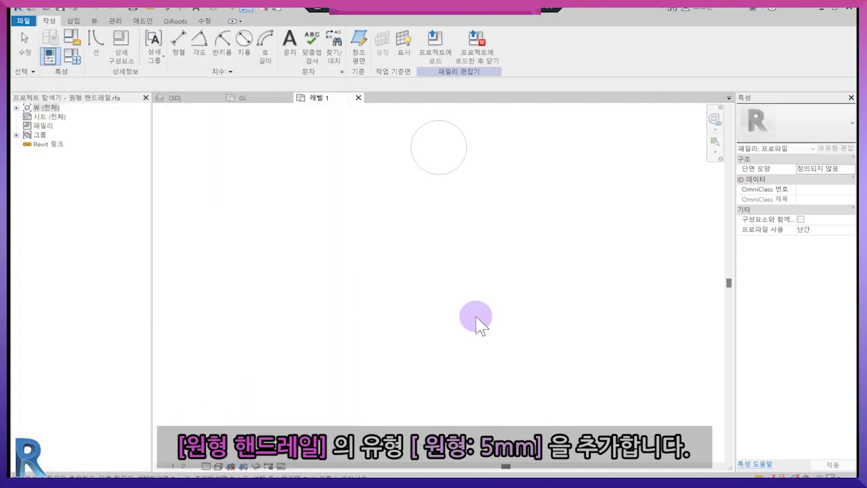
Step: Save and close the handrail profile family, loading it into the project and overwriting the existing version and its parameter values
click(479, 57)
click(413, 255)
click(562, 349)
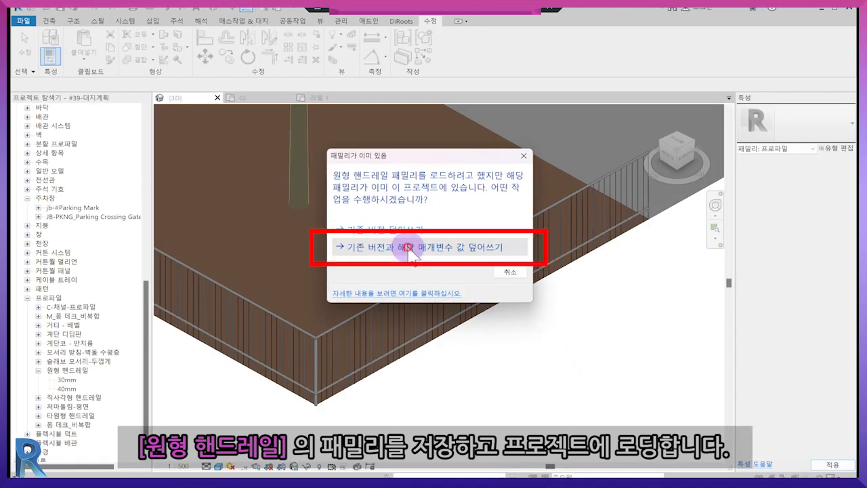
click(413, 248)
Step: Assign the profile 원형 핸드레일 : 5mm to the 200 mm high rail in the boundary fence's non-continuous rail structure
click(421, 277)
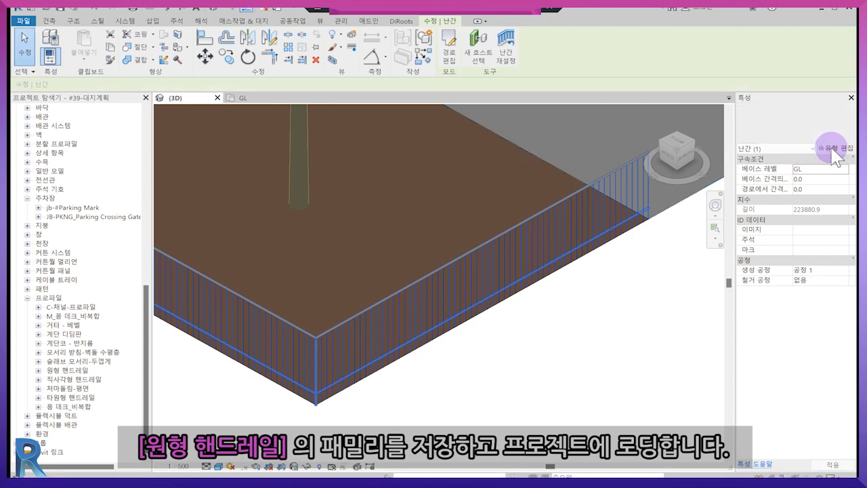
click(833, 149)
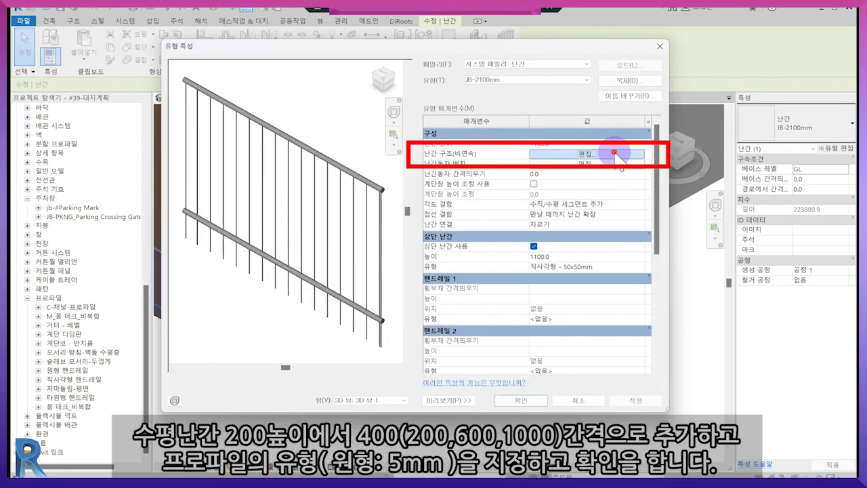
click(615, 152)
click(608, 111)
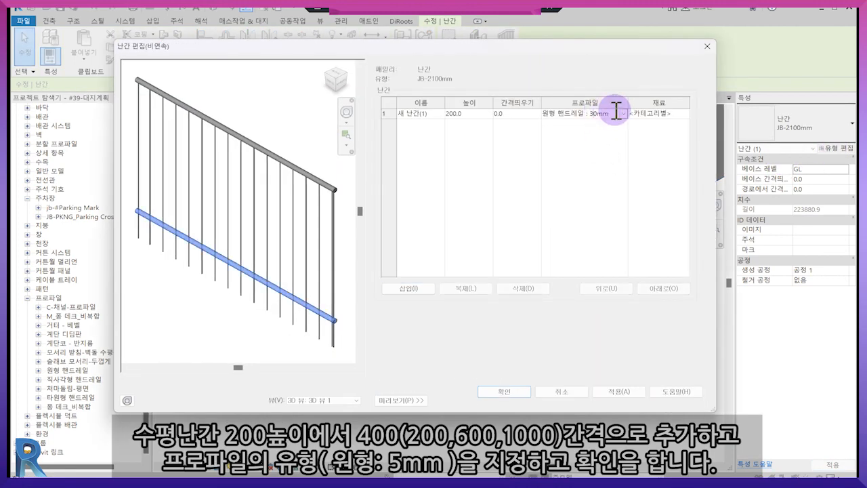
click(623, 113)
click(596, 149)
click(618, 392)
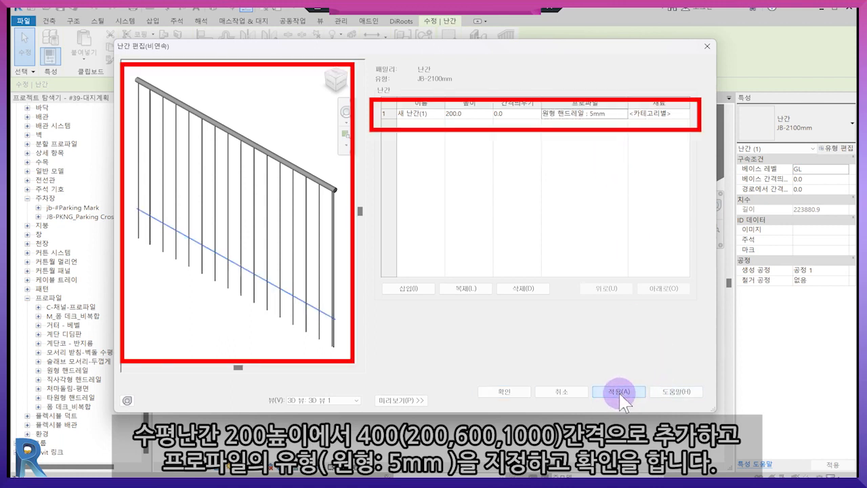
Step: Insert a second horizontal rail at height 600 with the profile 원형 핸드레일 : 5mm
click(430, 294)
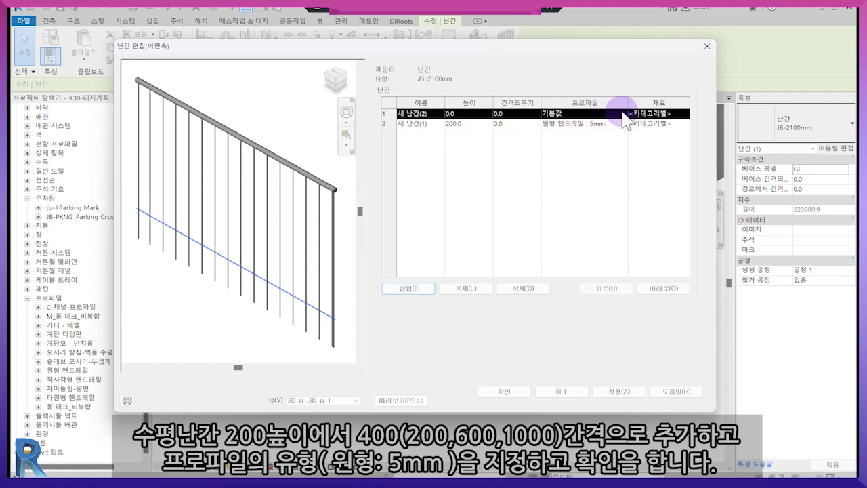
click(624, 113)
click(583, 156)
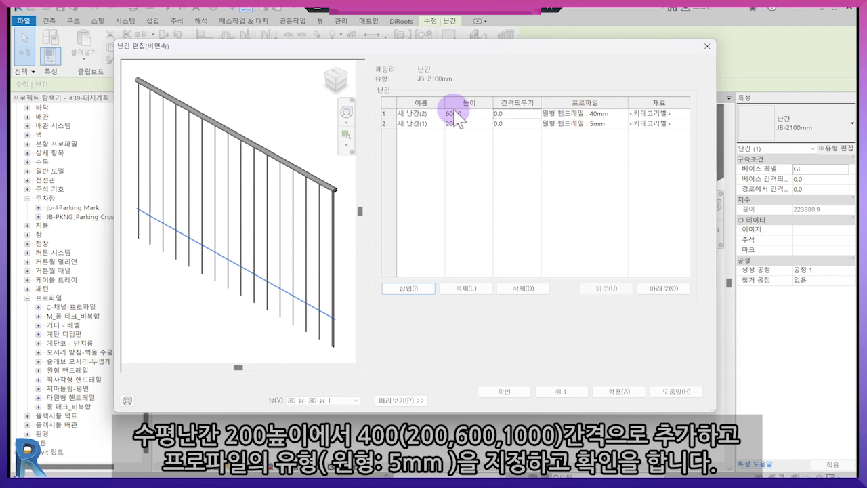
click(642, 391)
click(617, 114)
click(599, 163)
click(627, 392)
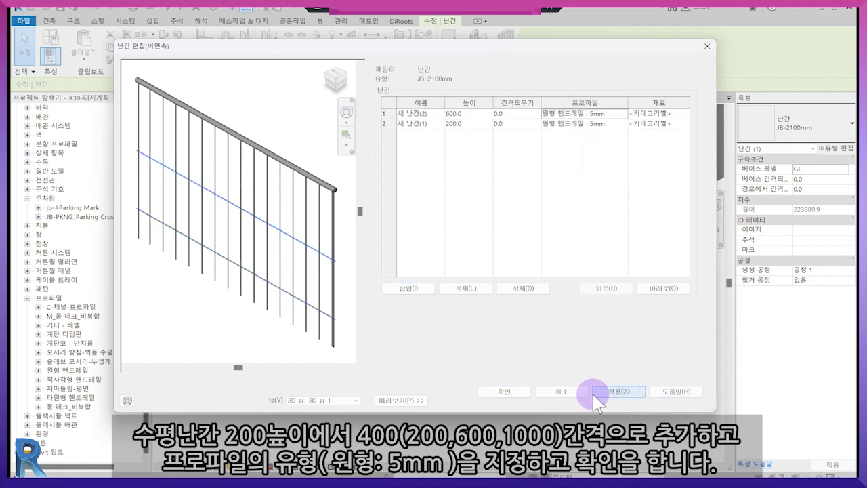
Step: Insert a third horizontal rail at height 1000 with the profile 원형 핸드레일 : 5mm and accept the rail structure
click(421, 288)
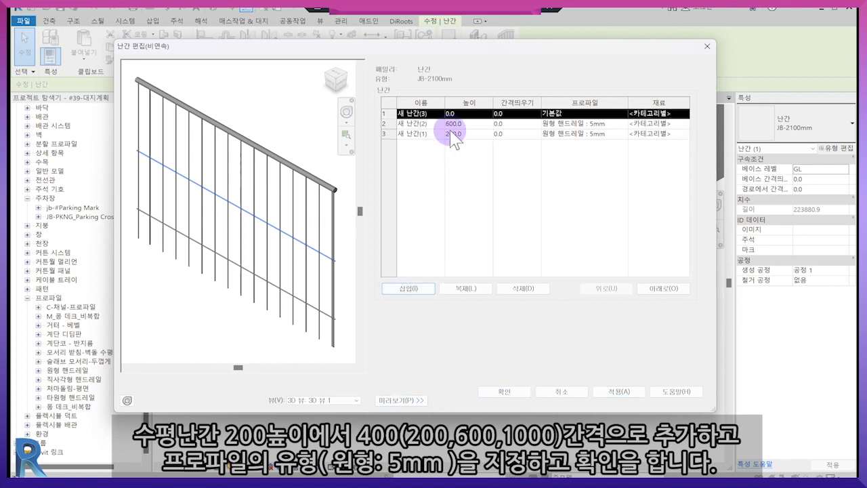
click(468, 114)
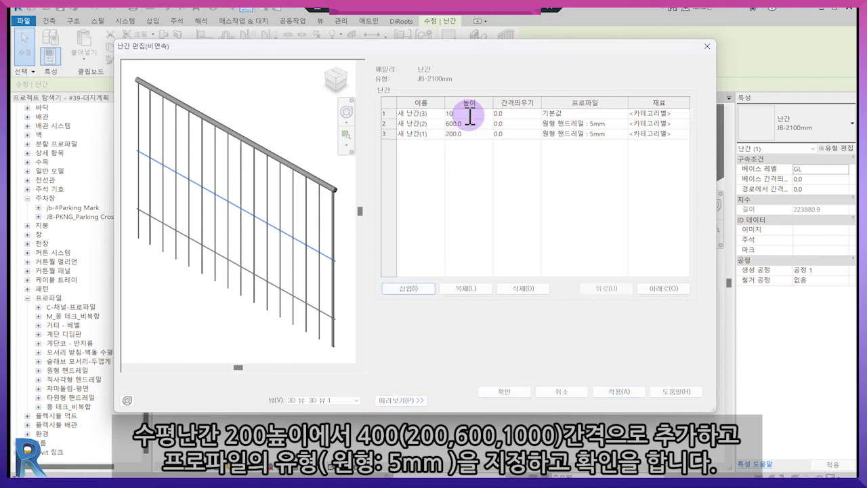
click(623, 113)
click(600, 145)
click(618, 392)
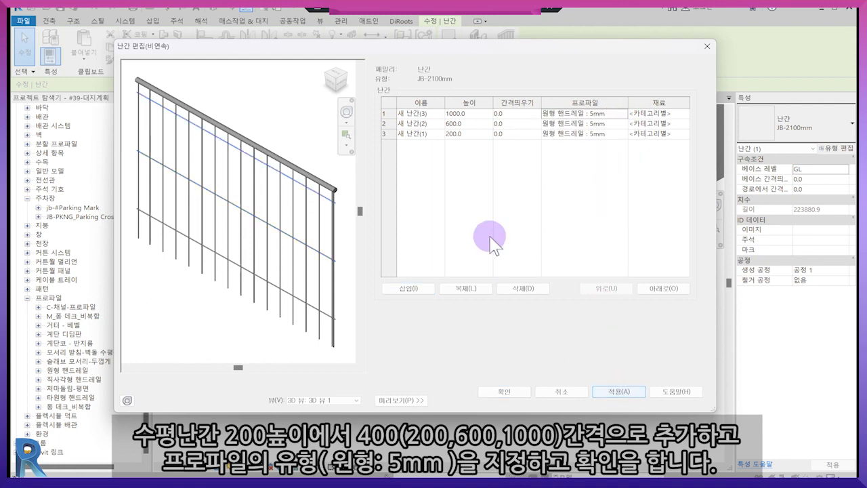
click(504, 392)
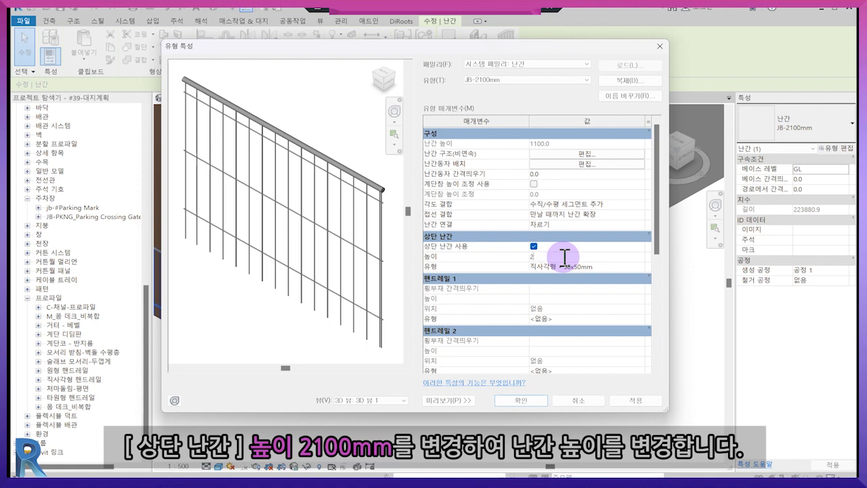
Step: Set the top rail's height to 2100 and its type's profile to 원형 핸드레일 : 40mm
click(635, 400)
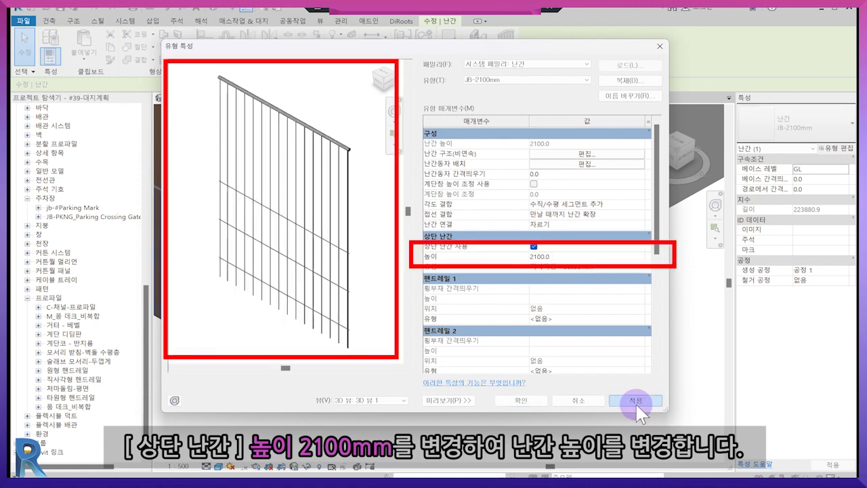
click(618, 266)
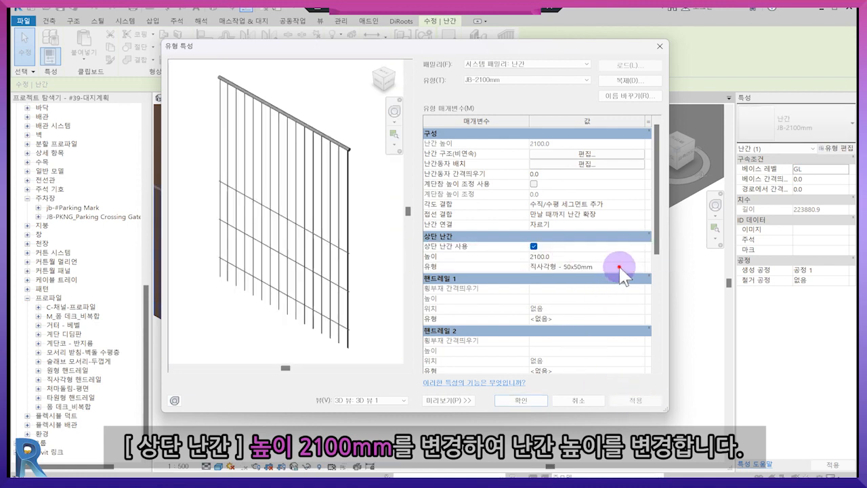
click(641, 267)
click(440, 173)
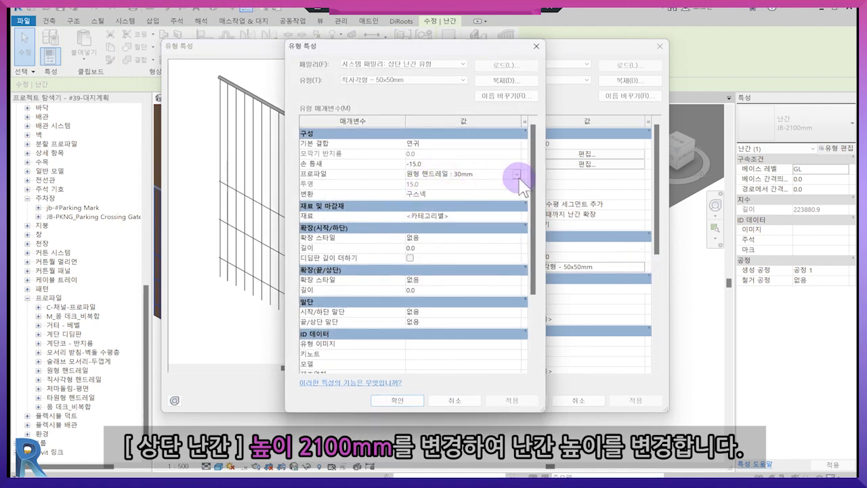
click(515, 174)
click(414, 398)
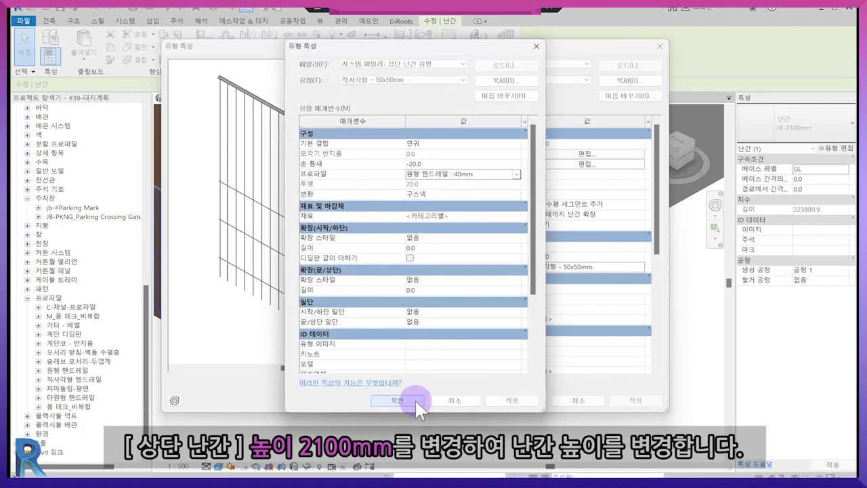
Step: Insert a rail at height 1400 with the profile 원형 핸드레일 : 5mm and place it first in the rail order
click(586, 155)
click(406, 288)
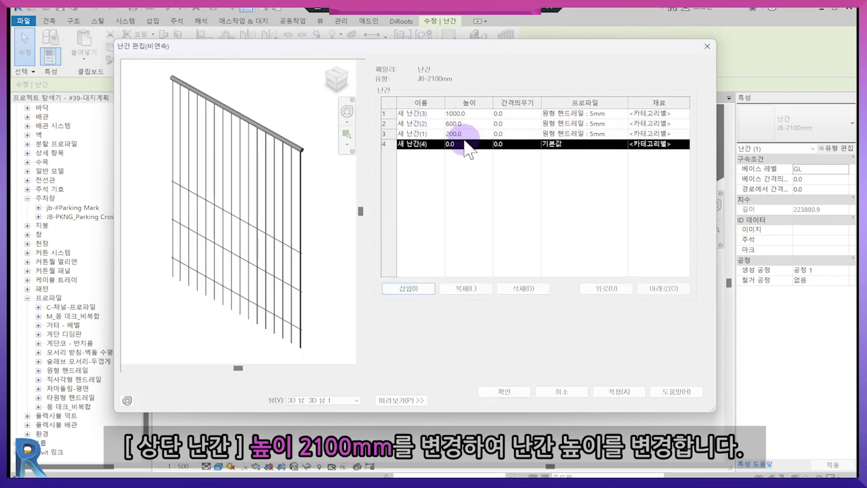
click(452, 144)
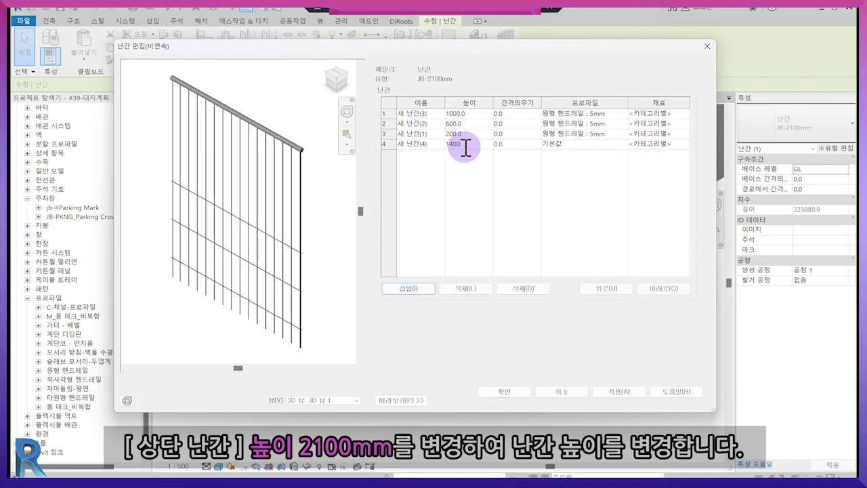
click(623, 144)
click(600, 189)
click(592, 290)
click(616, 391)
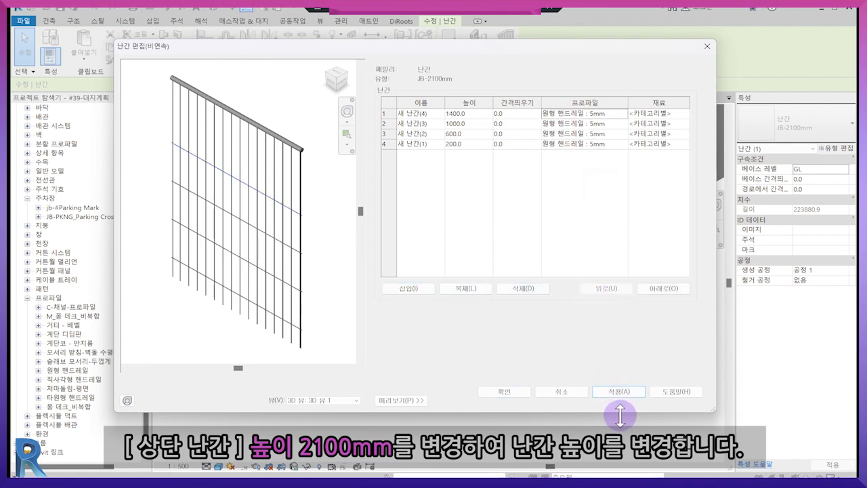
Step: Insert a rail at height 1800 with the profile 원형 핸드레일 : 5mm and accept the rail structure and type properties
click(433, 113)
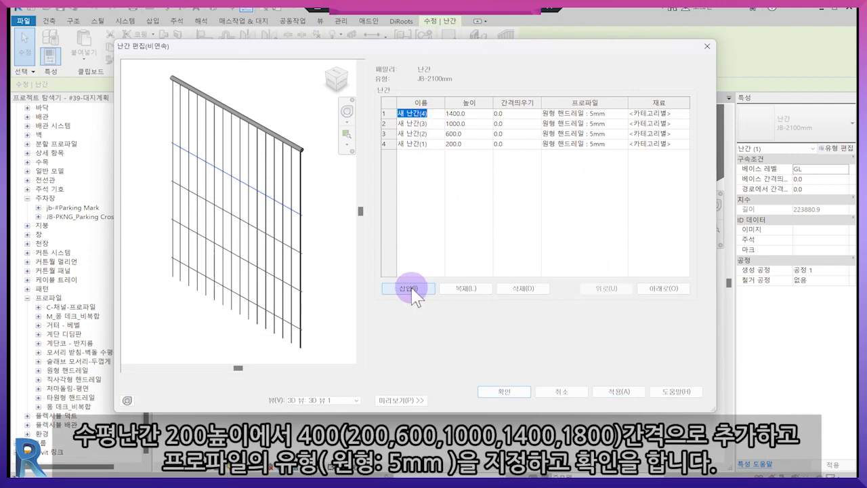
click(411, 288)
click(471, 114)
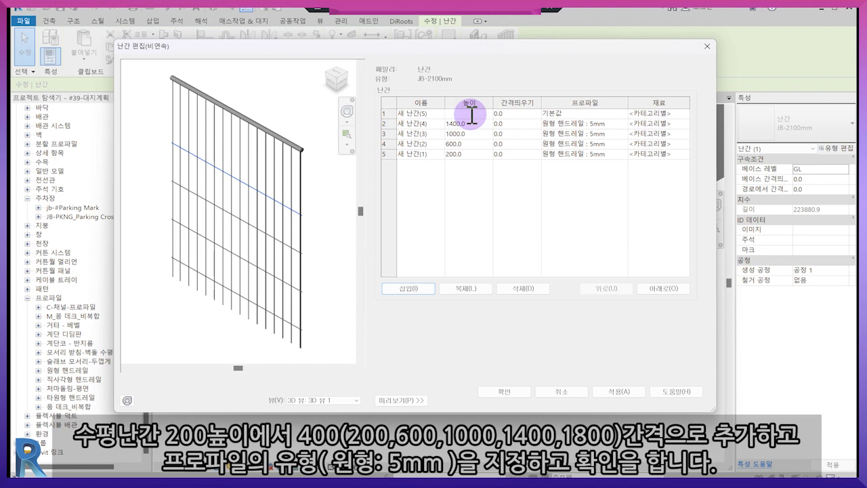
click(620, 114)
click(600, 136)
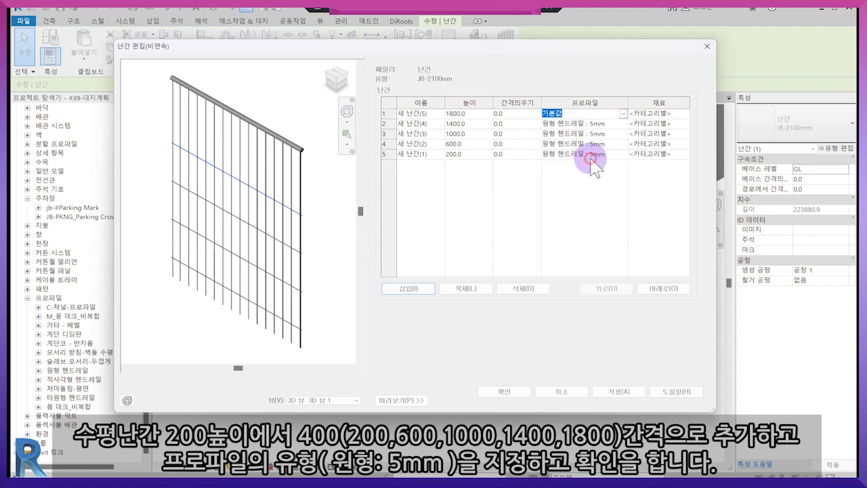
click(615, 391)
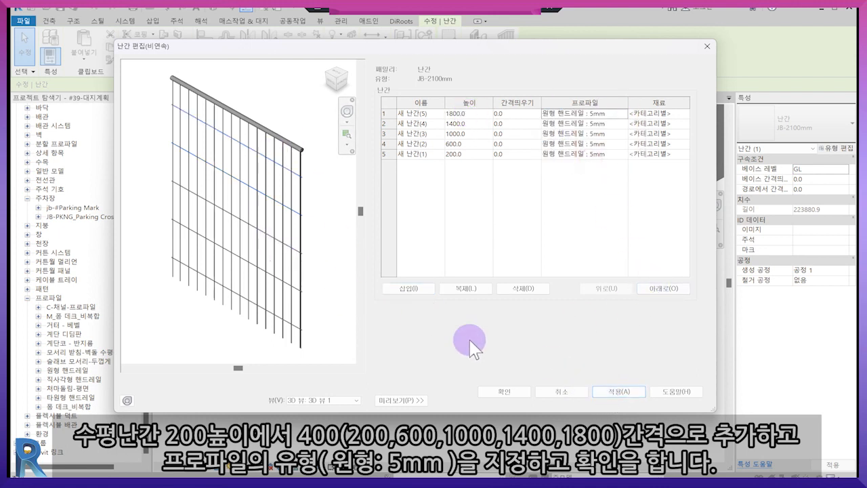
click(504, 391)
click(510, 402)
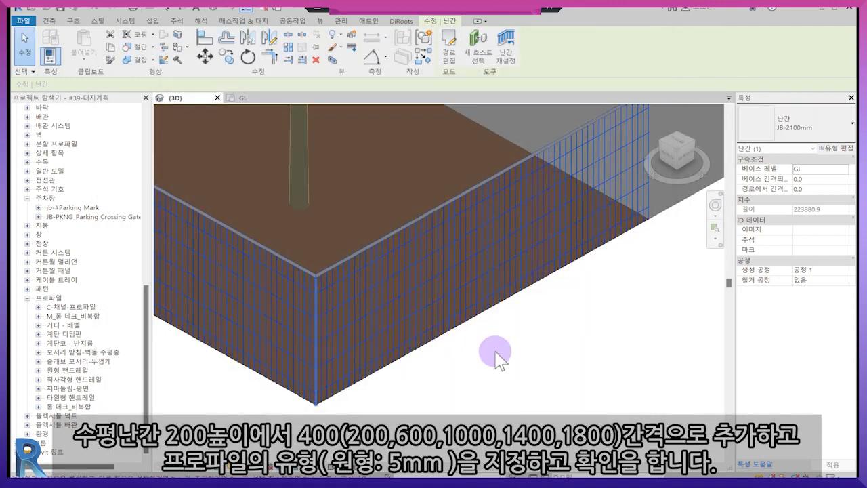
scroll(497, 353, down, 3)
middle_drag(564, 385, 452, 384)
scroll(453, 372, up, 4)
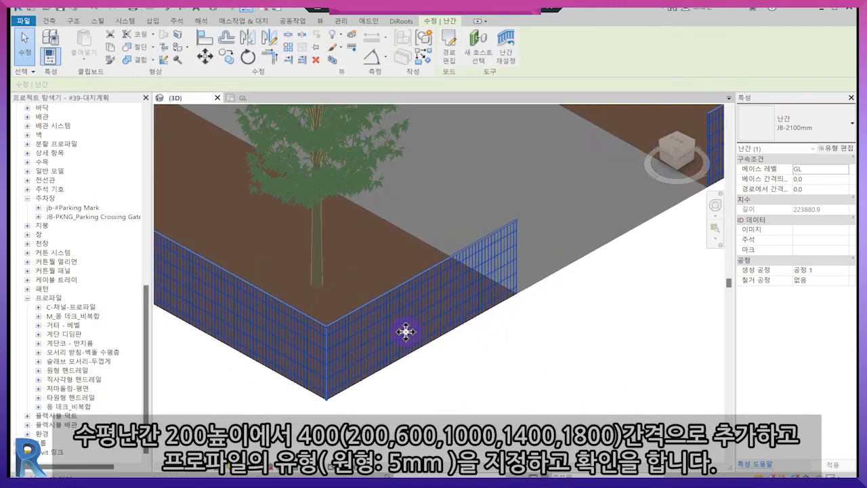
key(Escape)
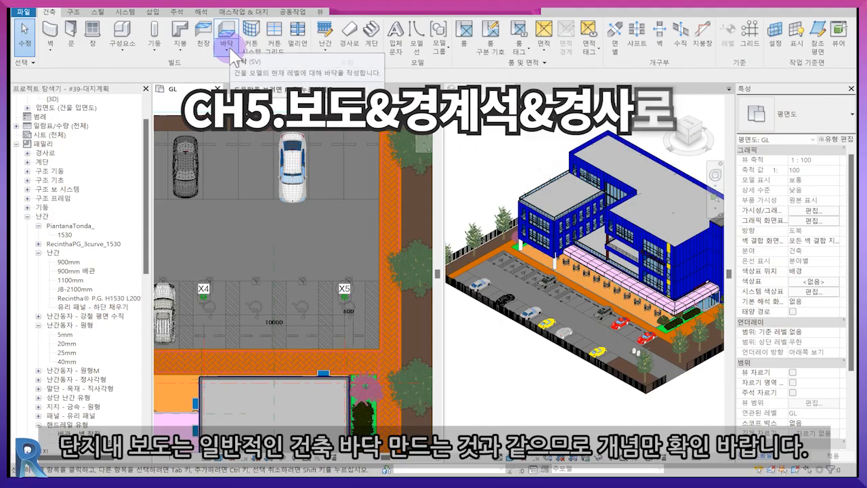
Step: Start an architectural floor of type 일반 150mm on level GL and pick the first sidewalk boundary lines beside the parking area
click(237, 52)
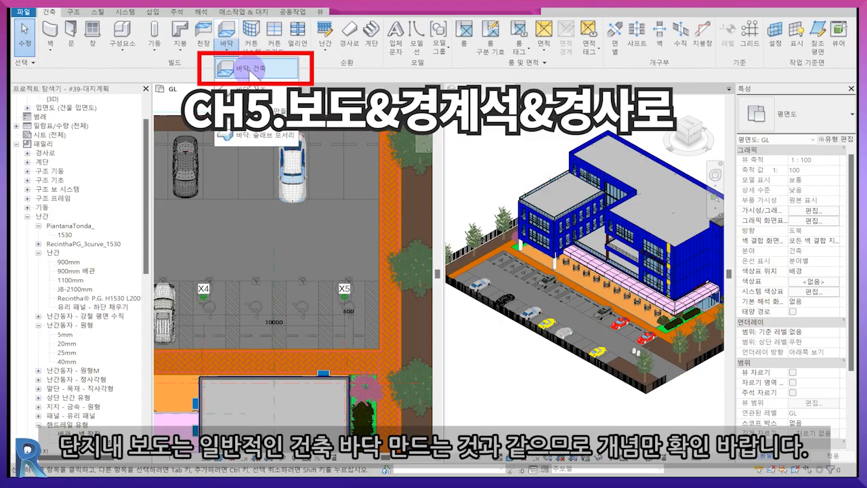
click(252, 70)
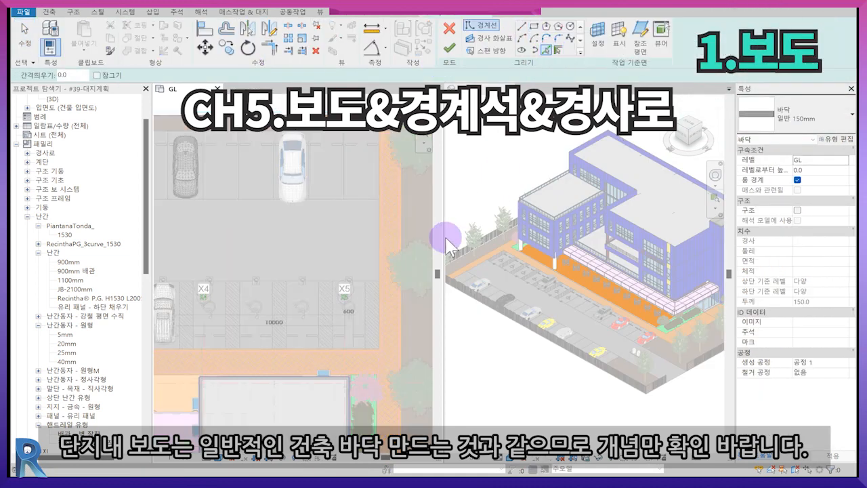
scroll(258, 154, up, 5)
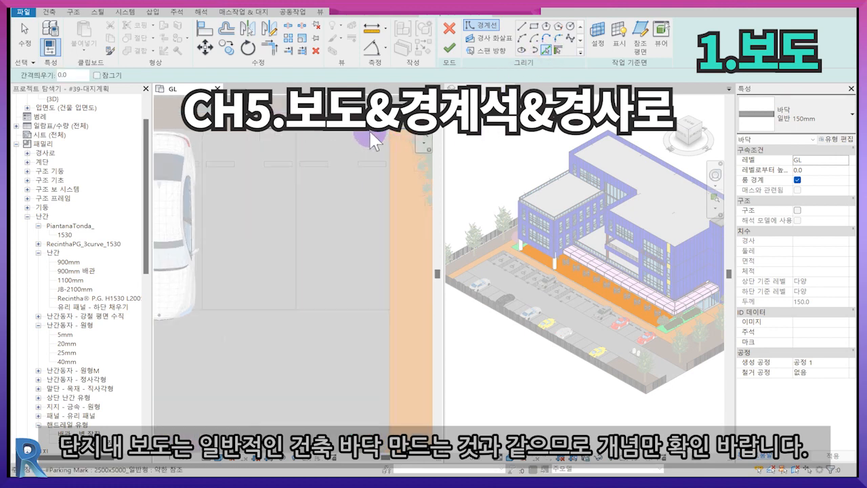
click(323, 275)
click(261, 269)
Step: Pick further sidewalk boundary lines along the building edge and the planting bed from the linked drawing
scroll(270, 298, down, 2)
mouse_move(235, 391)
middle_down()
mouse_move(295, 285)
mouse_move(281, 281)
mouse_move(287, 222)
middle_up()
click(283, 278)
scroll(286, 222, up, 4)
click(276, 250)
scroll(279, 241, down, 2)
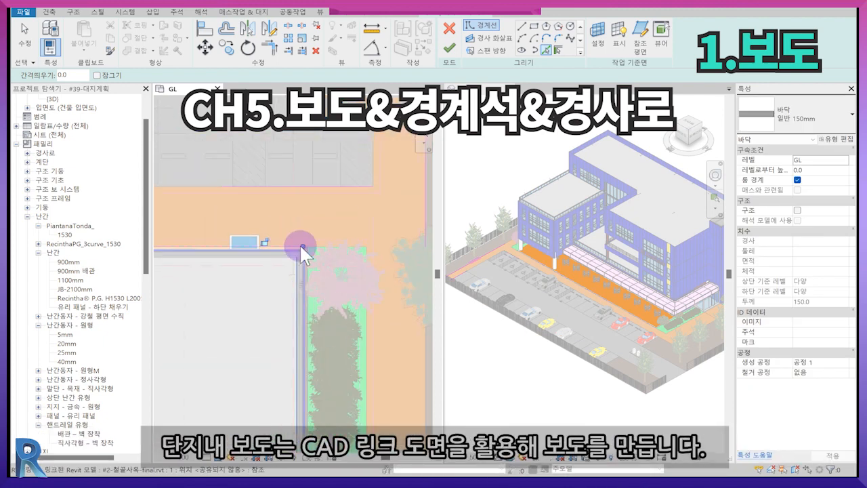
click(363, 337)
scroll(363, 337, down, 2)
middle_drag(376, 426, 347, 360)
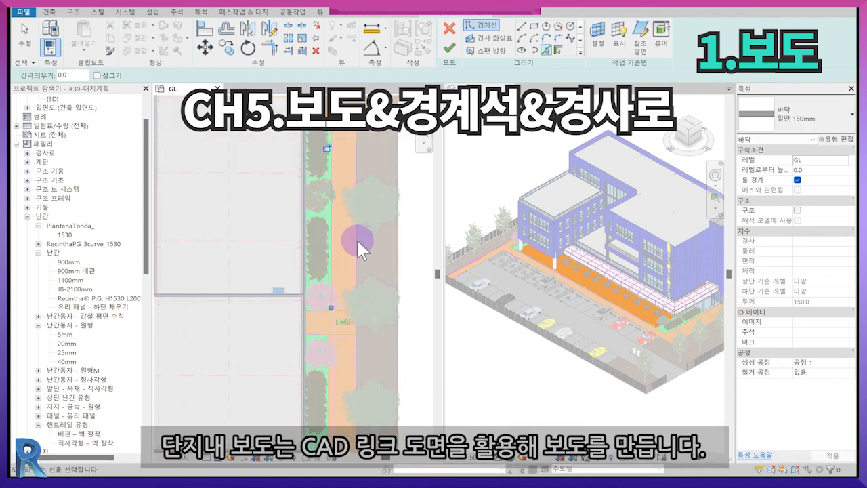
scroll(322, 321, up, 3)
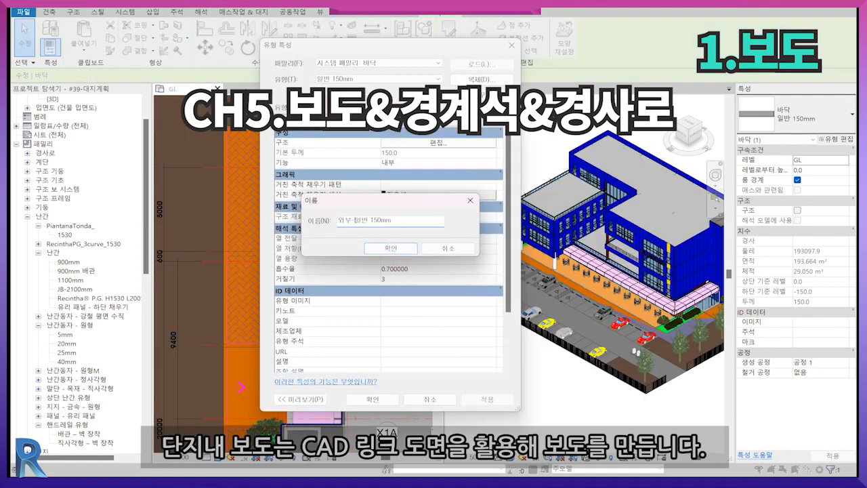
Step: Name the duplicated floor type 외부-인도 and set the sidewalk floor's height offset from level GL to 150
text(-인도)
key(Return)
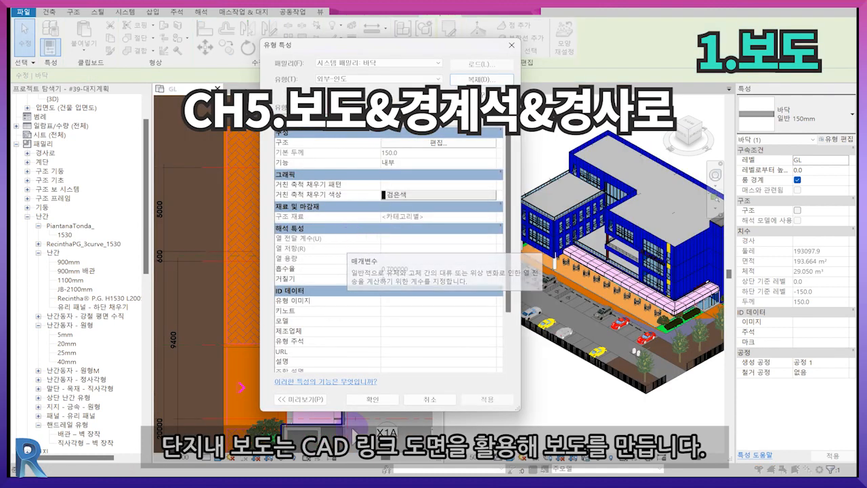
click(389, 403)
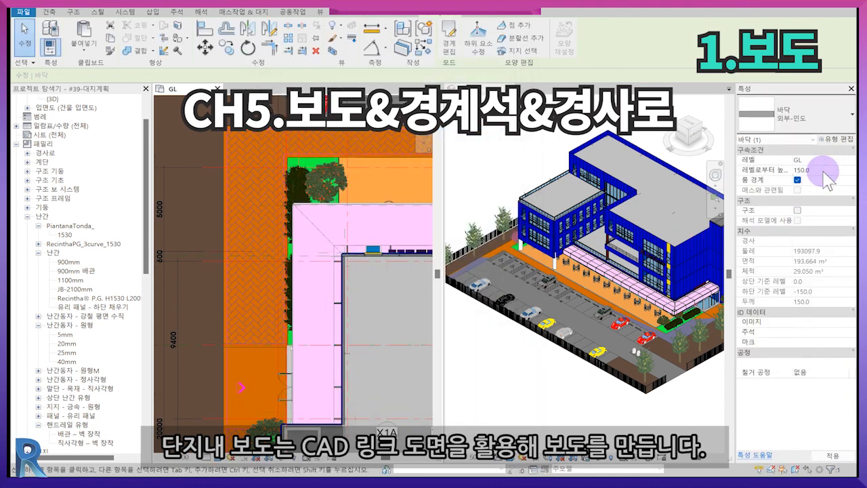
click(256, 297)
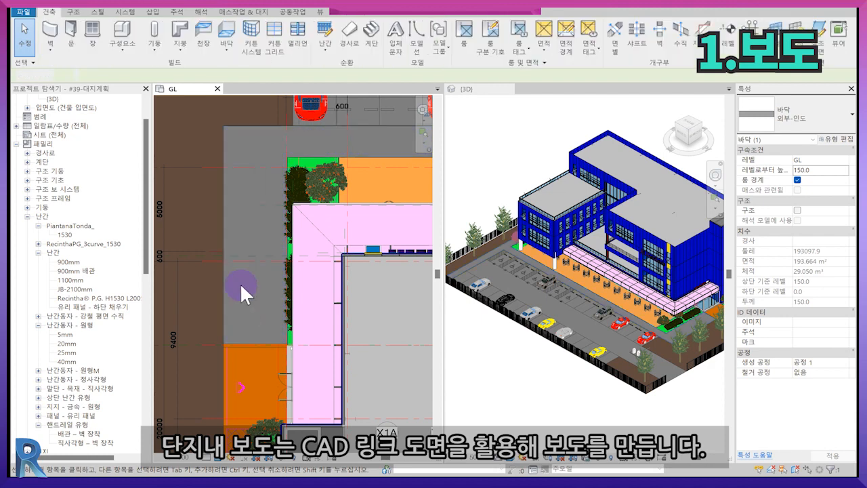
Step: Open the structure layer's material #JB-HUMAN-ROAD of the parking-side sidewalk floor for editing
scroll(234, 245, up, 5)
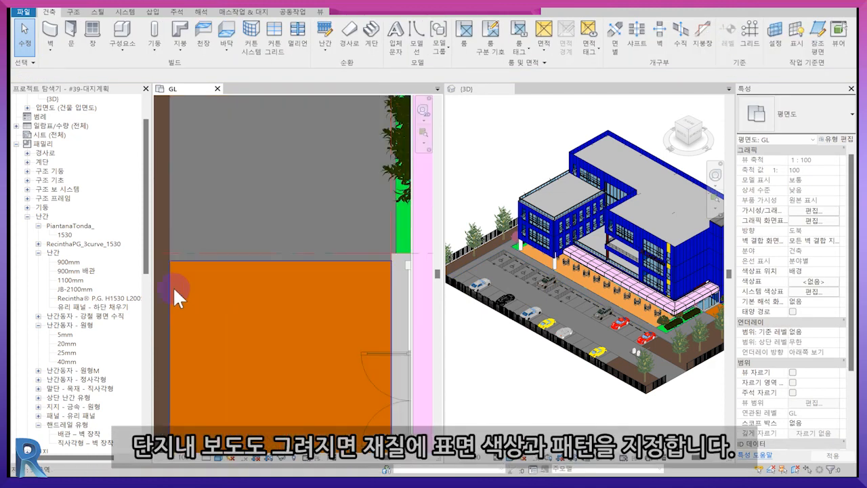
click(193, 187)
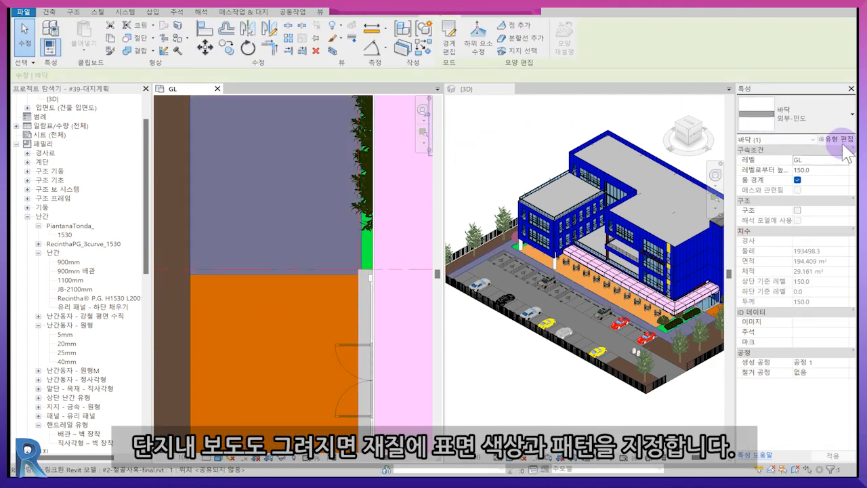
click(839, 139)
click(435, 141)
double_click(388, 149)
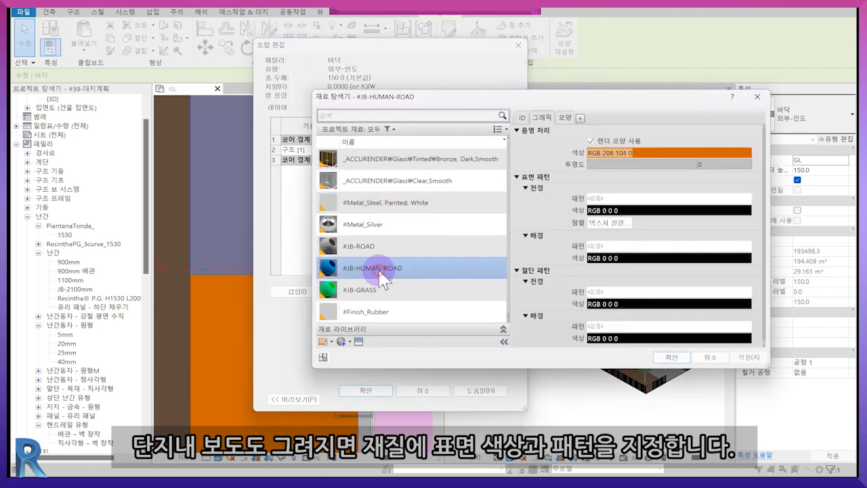
Step: Give #JB-HUMAN-ROAD the model pattern 헤링본 100x200 as its surface foreground pattern and accept the material and type settings
click(652, 199)
scroll(575, 243, down, 5)
click(516, 153)
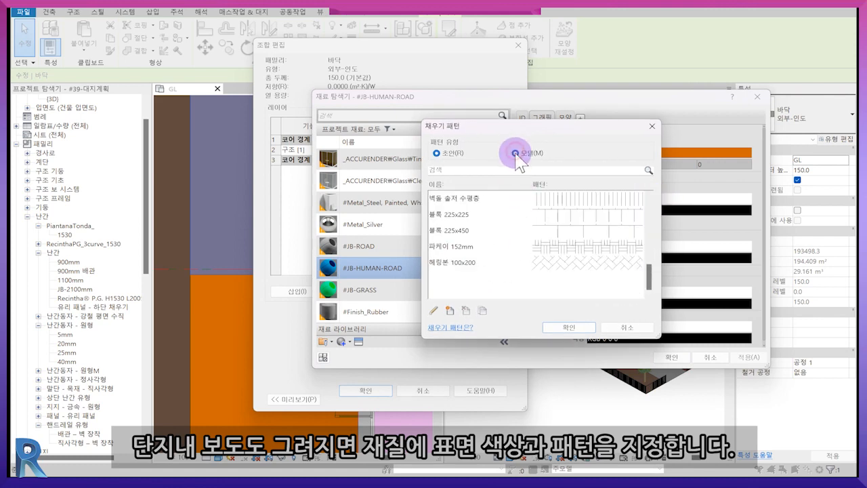
click(472, 266)
click(574, 330)
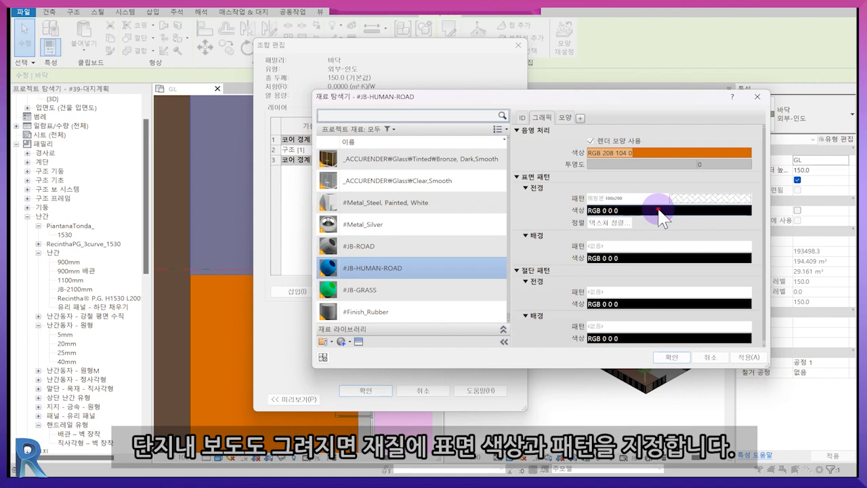
click(671, 357)
click(365, 390)
click(364, 398)
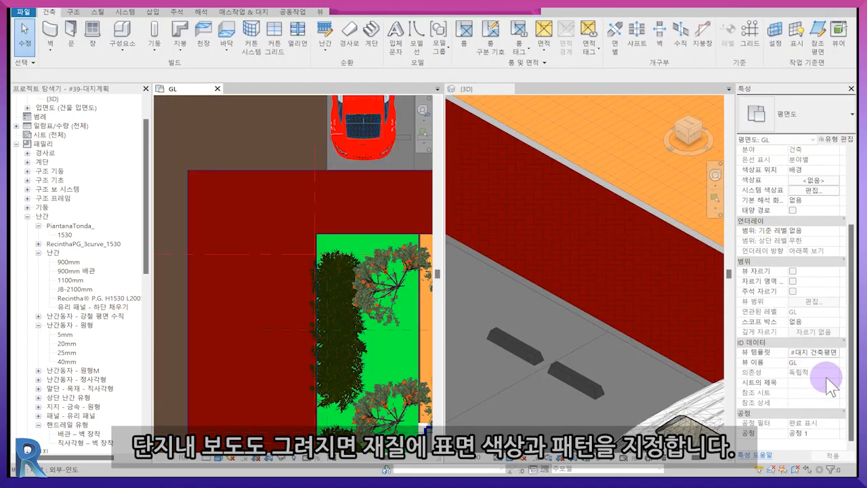
Step: Make the foreground surface pattern of the 바닥 category visible in the GL plan's visibility/graphics overrides
key(v)
key(v)
scroll(81, 249, down, 5)
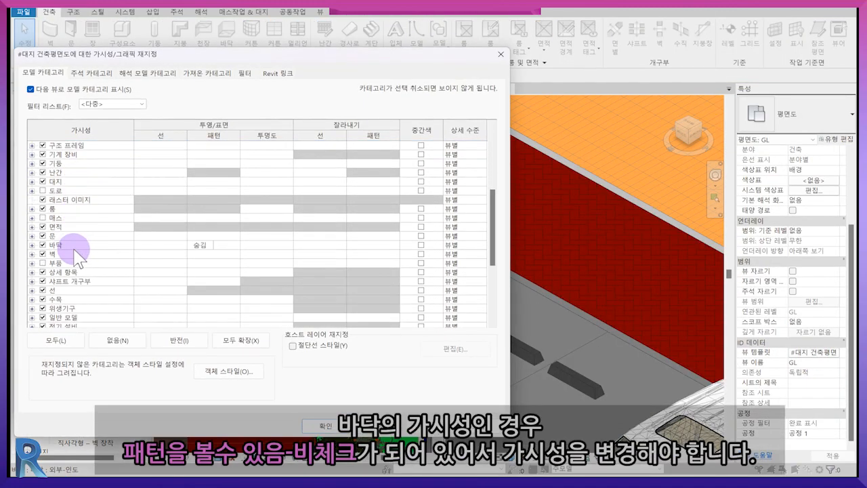
click(198, 236)
click(201, 237)
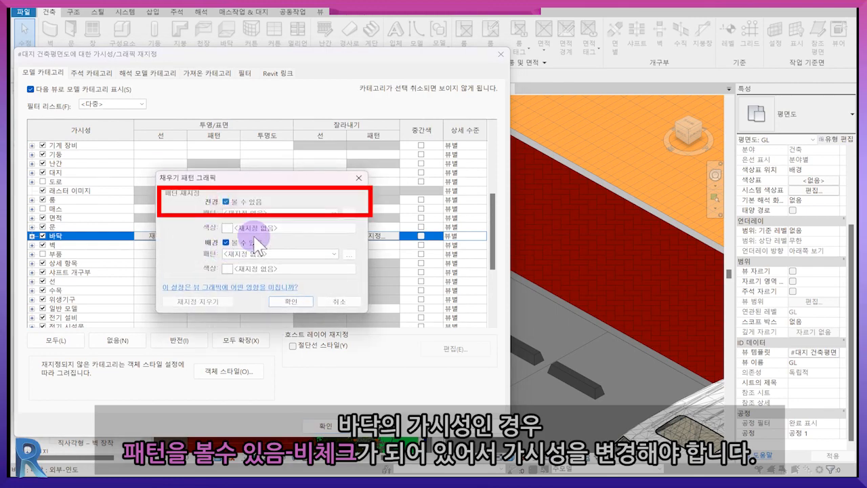
click(290, 301)
click(318, 424)
click(312, 411)
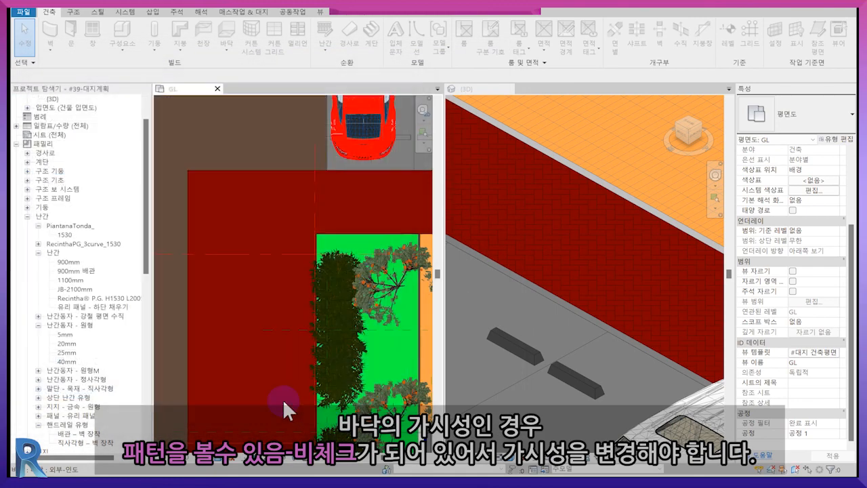
Step: Examine the finished sidewalk and its paving pattern in the GL plan and the 3D view
scroll(270, 193, up, 2)
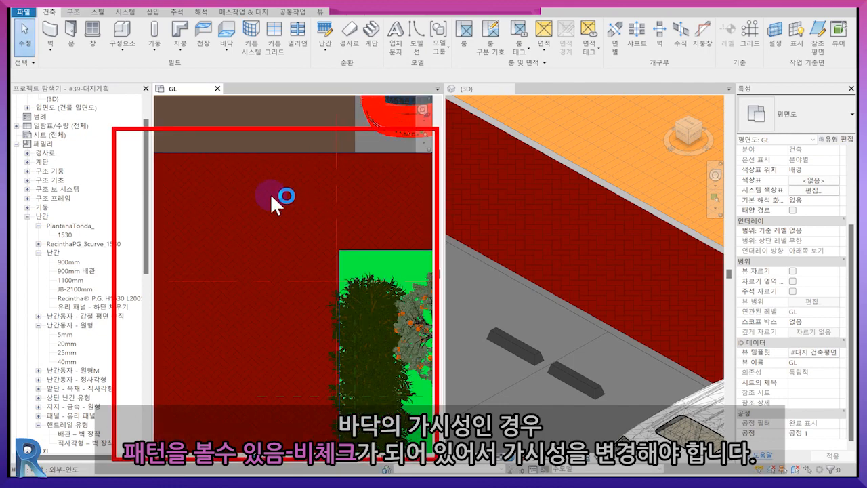
scroll(270, 195, down, 6)
mouse_move(376, 300)
middle_down()
mouse_move(325, 289)
mouse_move(371, 265)
mouse_move(254, 295)
middle_up()
click(521, 237)
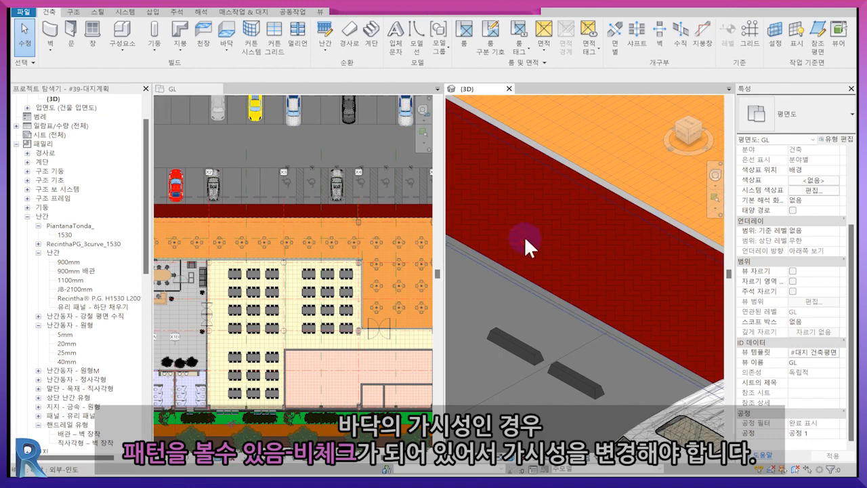
scroll(600, 271, down, 3)
scroll(587, 333, down, 3)
middle_drag(604, 320, 638, 261)
mouse_move(549, 214)
middle_down()
mouse_move(618, 276)
mouse_move(626, 264)
mouse_move(479, 179)
middle_up()
scroll(625, 262, down, 3)
middle_drag(589, 257, 552, 269)
scroll(313, 257, down, 1)
scroll(308, 354, down, 3)
scroll(191, 269, up, 5)
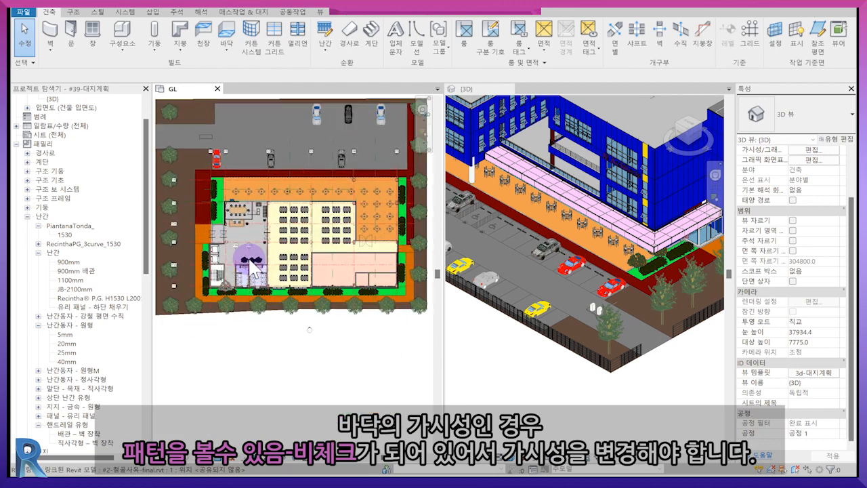
Step: Create an architectural floor of type 외부-인도 for the remaining sidewalk around the building's planting beds
scroll(178, 252, up, 1)
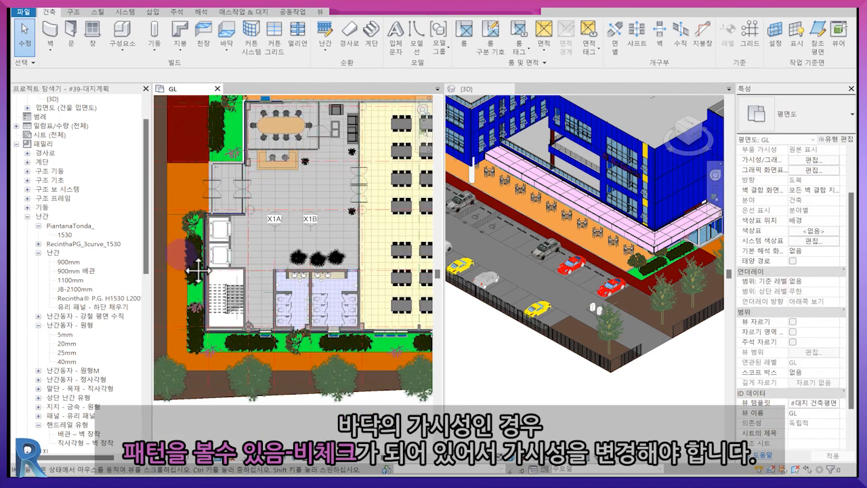
scroll(199, 256, up, 2)
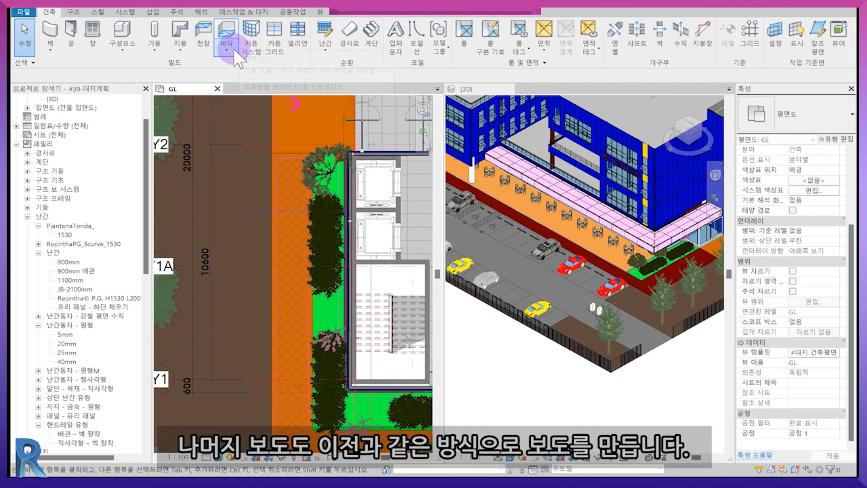
click(227, 48)
click(237, 71)
click(822, 117)
click(724, 187)
click(545, 50)
Step: Review the layer structure of the new sidewalk floor's type and leave its type properties
scroll(287, 152, up, 3)
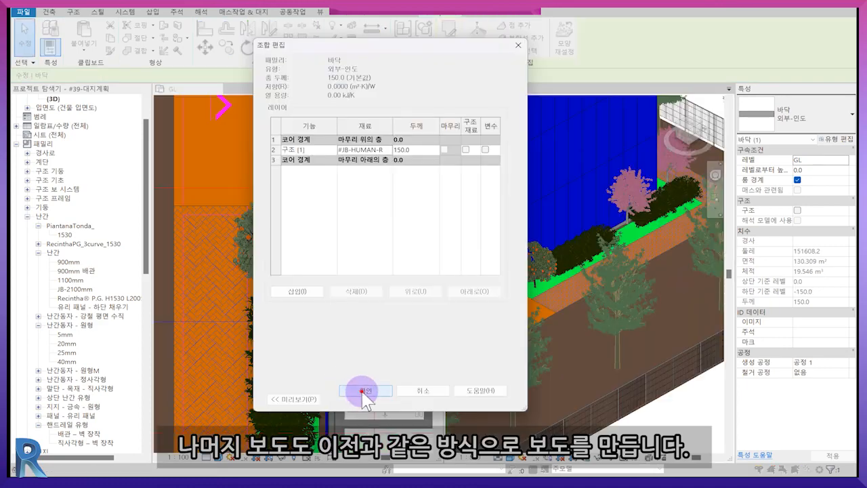
click(362, 394)
click(428, 397)
click(575, 305)
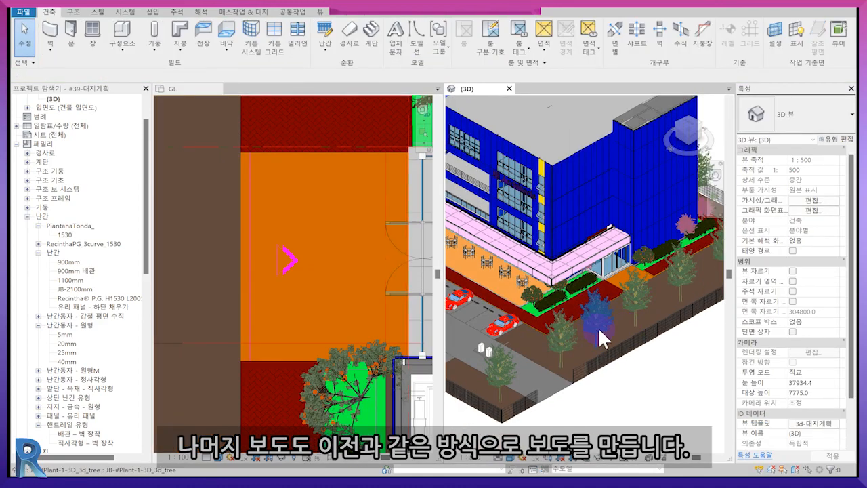
Step: Select the new sidewalk floor beside the entrance and open its structure layer's material for editing
scroll(653, 278, up, 4)
scroll(648, 280, up, 3)
click(834, 139)
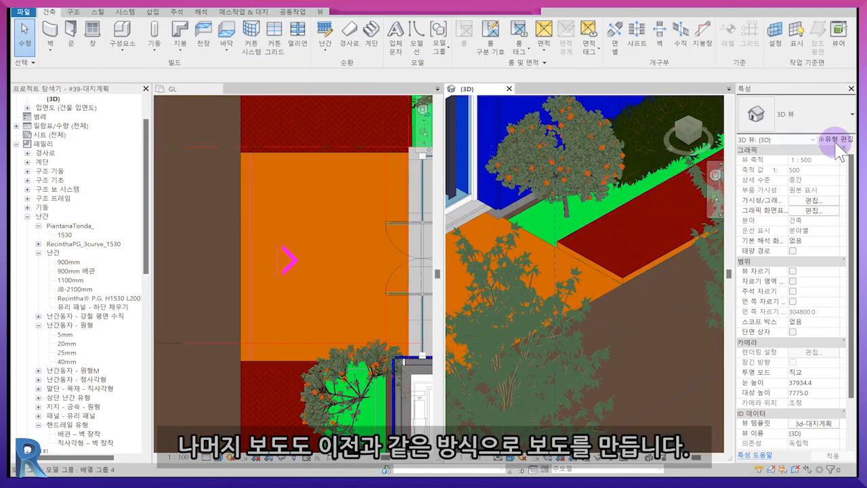
key(Escape)
click(580, 261)
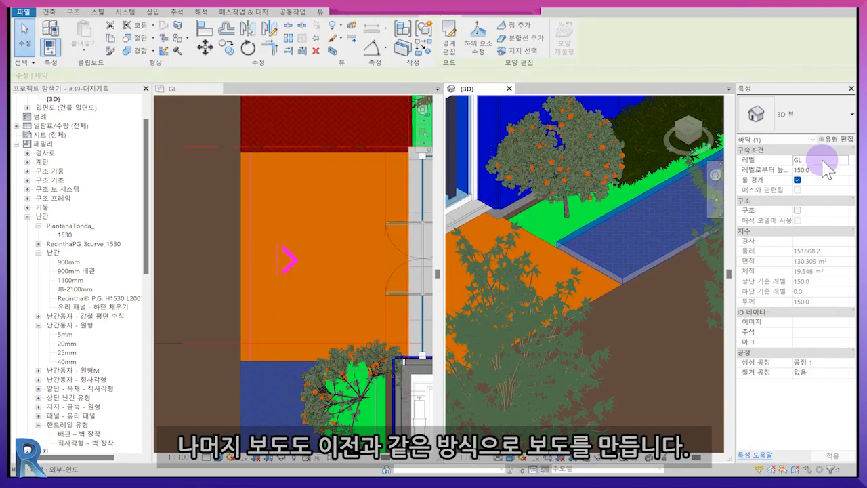
click(835, 139)
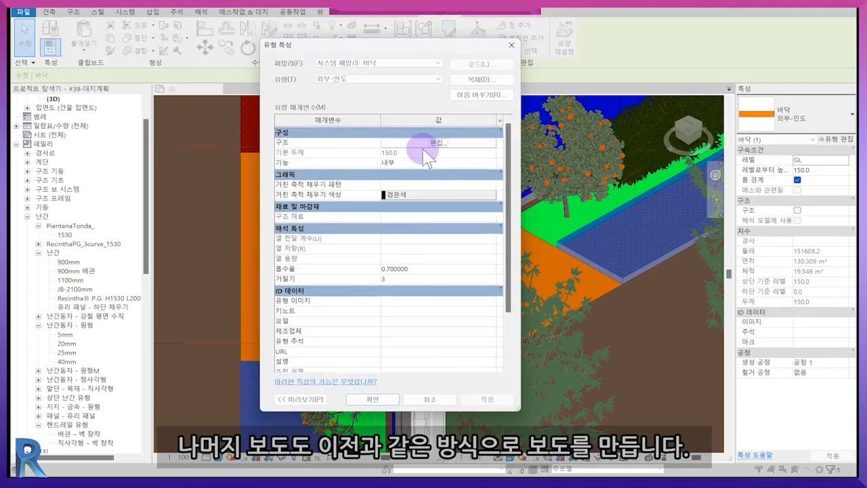
click(434, 143)
click(389, 149)
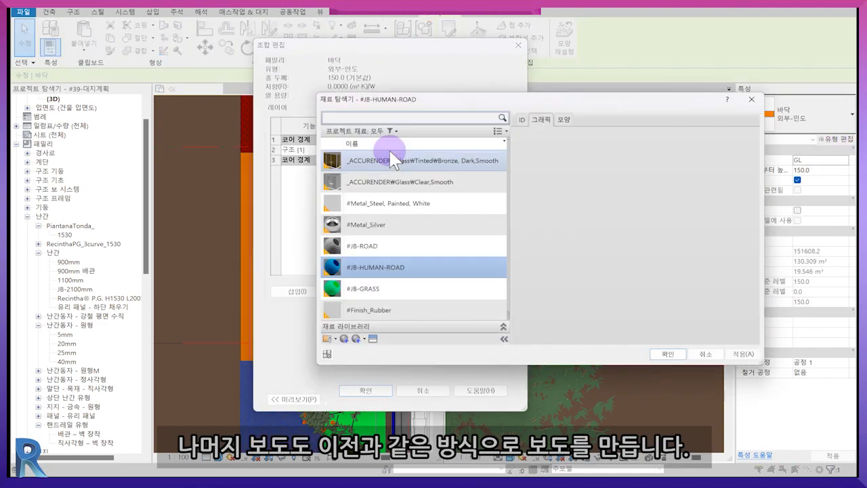
Step: Set the shading colour of #JB-HUMAN-ROAD to RGB 128 0 0 and accept the material, assembly and type settings
click(656, 156)
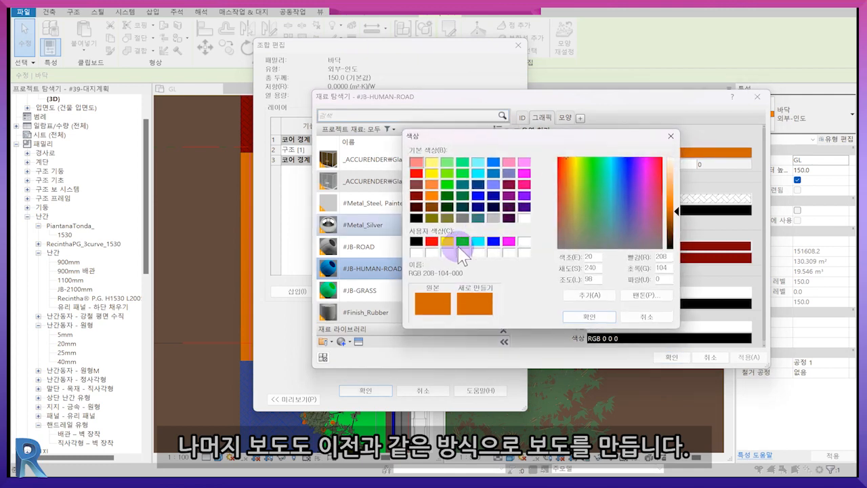
click(416, 197)
key(Return)
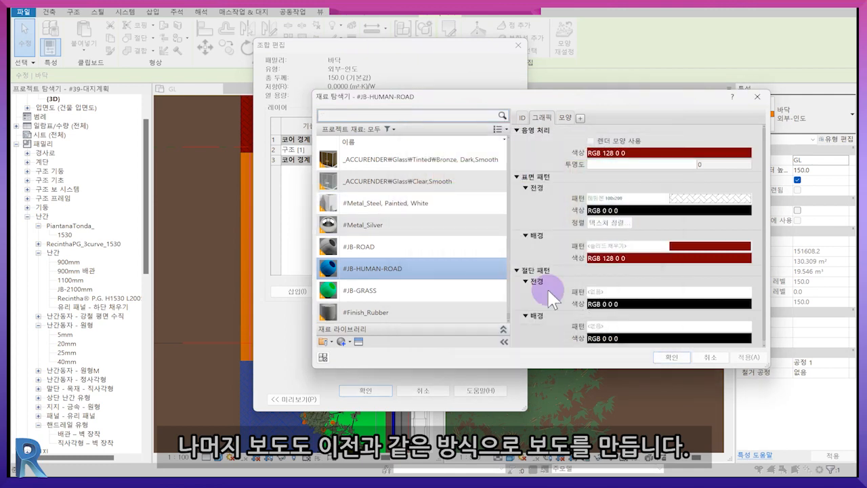
click(672, 357)
click(379, 391)
click(385, 395)
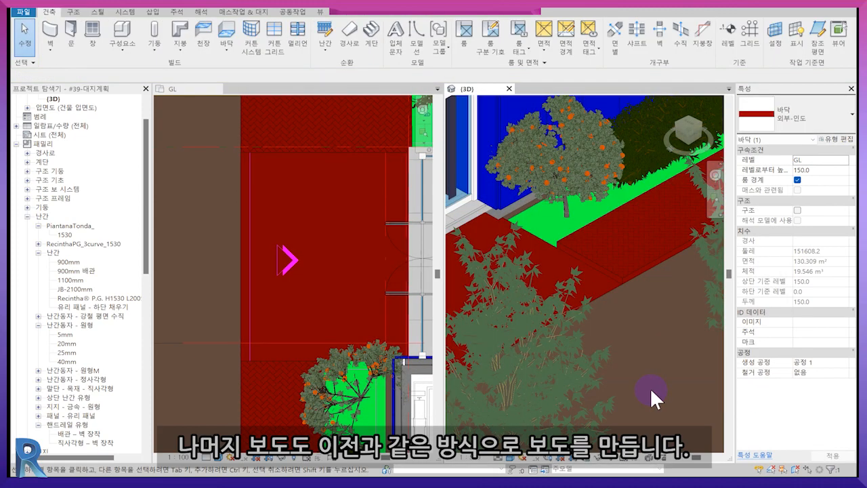
Step: Examine the recoloured sidewalks along the building and parking area in the 3D view
key(Escape)
scroll(628, 371, down, 5)
middle_drag(502, 338, 635, 399)
scroll(554, 330, down, 2)
middle_drag(552, 328, 652, 264)
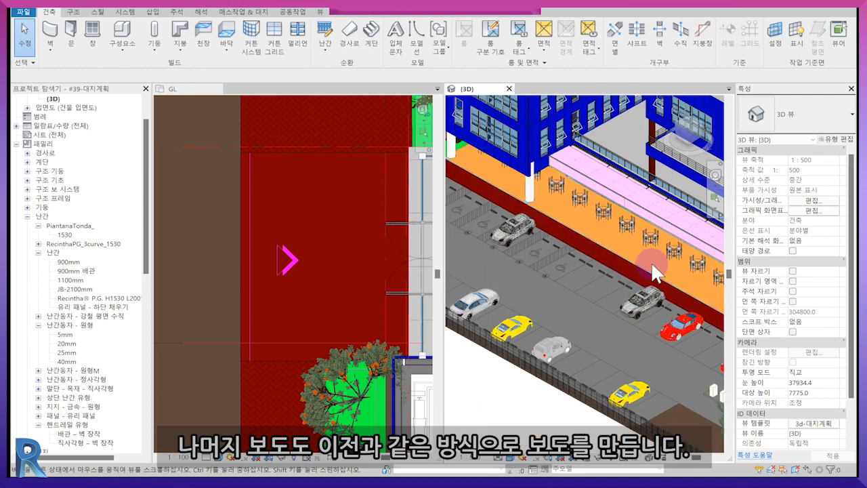
scroll(652, 264, down, 2)
middle_drag(603, 219, 588, 262)
scroll(624, 287, up, 2)
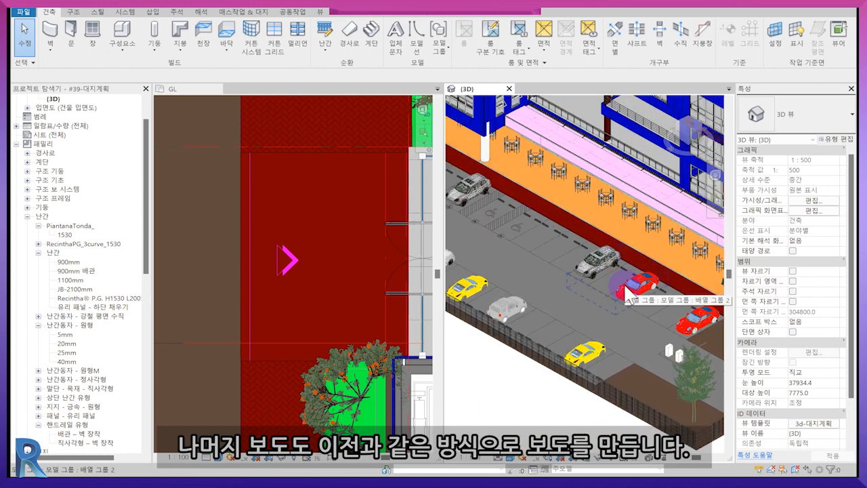
Step: Place a copy of the parking-side sidewalk floor in the empty space above the site plan
middle_drag(323, 174, 290, 427)
scroll(290, 426, down, 2)
click(296, 171)
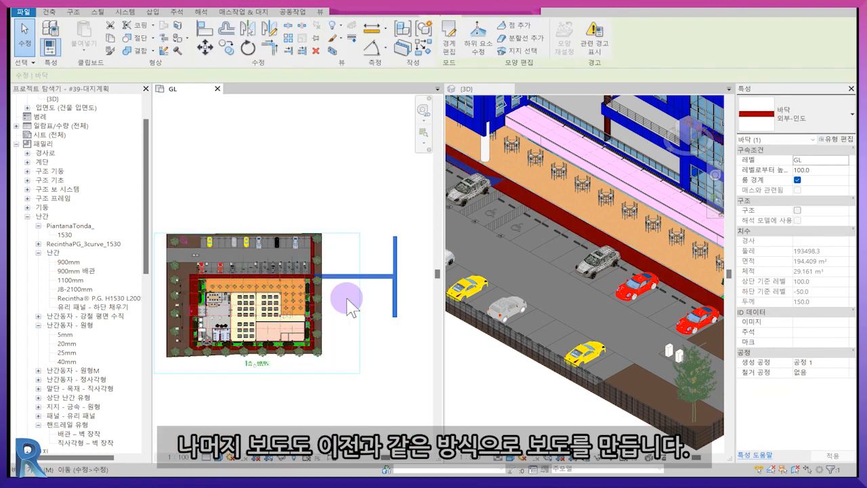
click(347, 300)
click(347, 222)
click(359, 239)
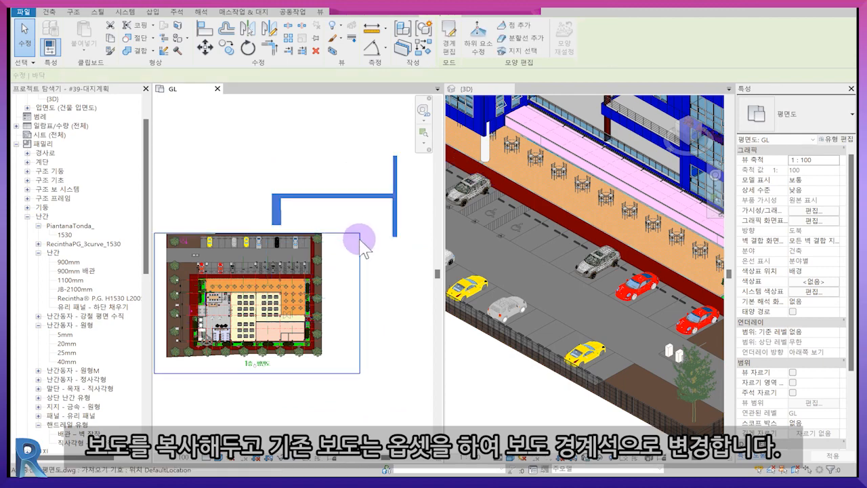
key(Escape)
Step: Offset the original sidewalk floor into a narrow border strip and duplicate its floor type as 외부-경계석
scroll(338, 332, up, 6)
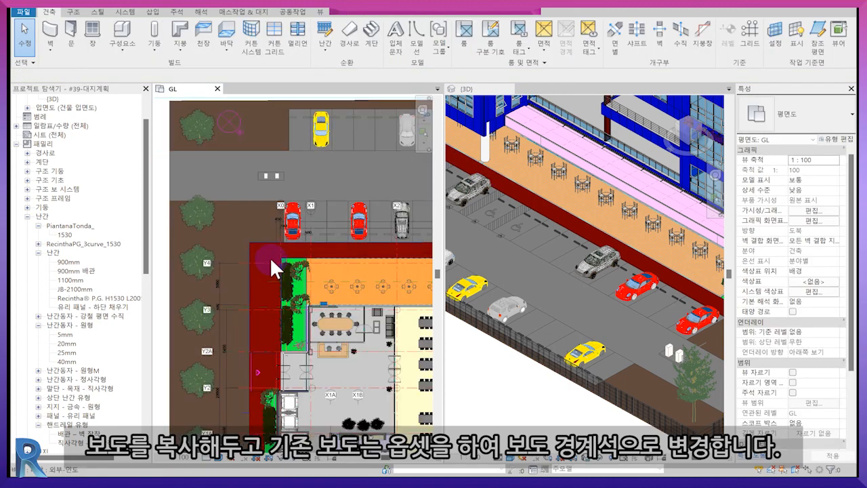
click(267, 251)
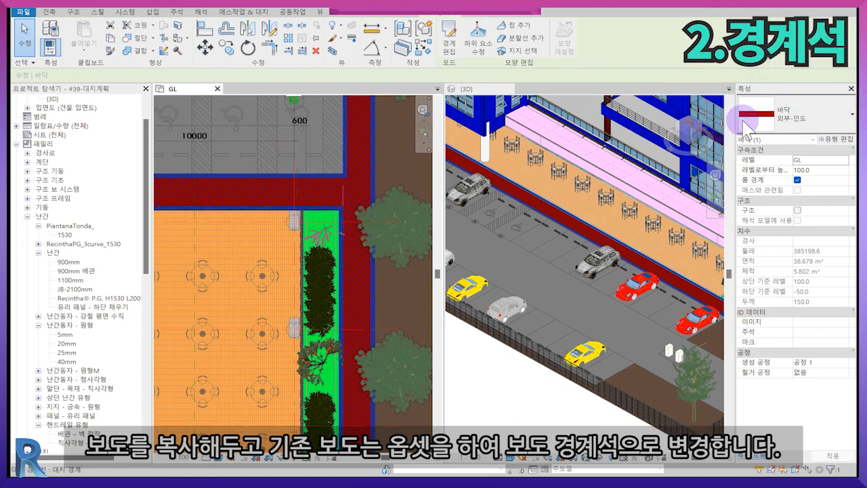
click(826, 140)
click(423, 143)
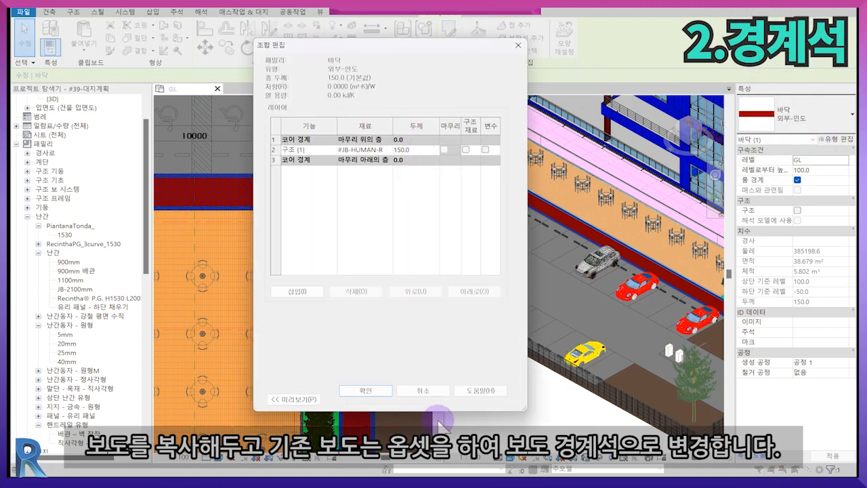
key(Escape)
click(456, 83)
click(385, 219)
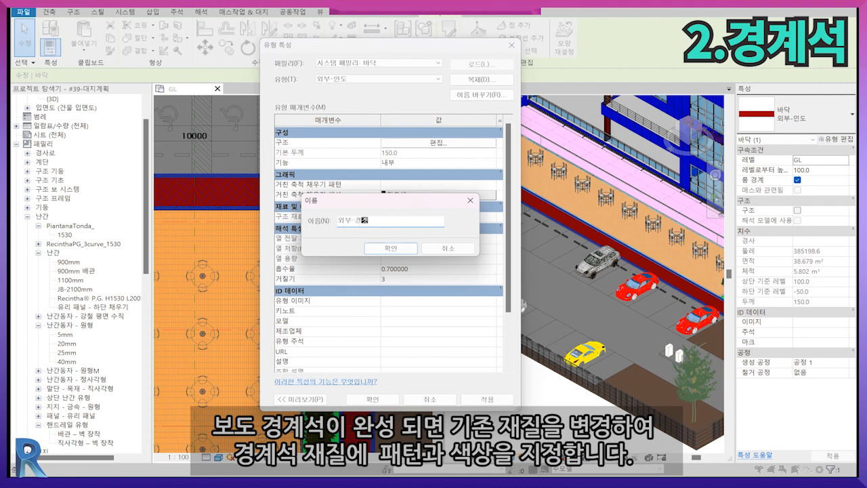
text(석)
key(Return)
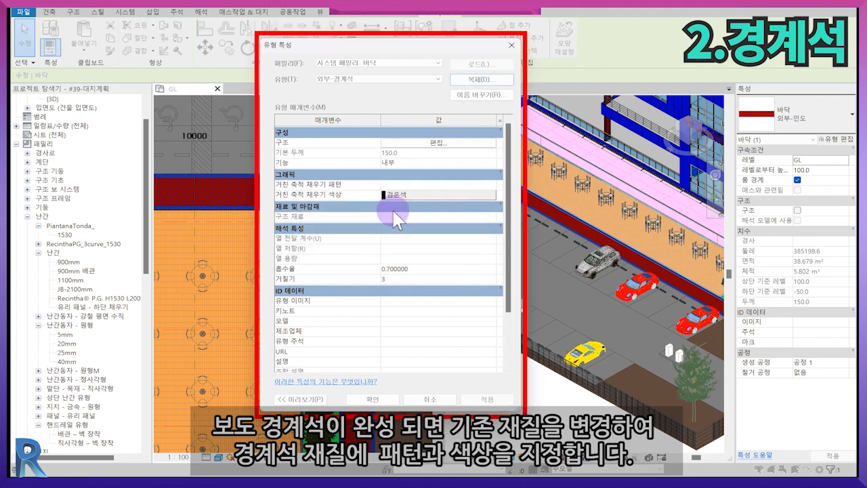
Step: Duplicate the curb layer's material #JB-HUMAN-ROAD in the floor assembly and rename the copy #JB-HUMAN-경계석
click(460, 143)
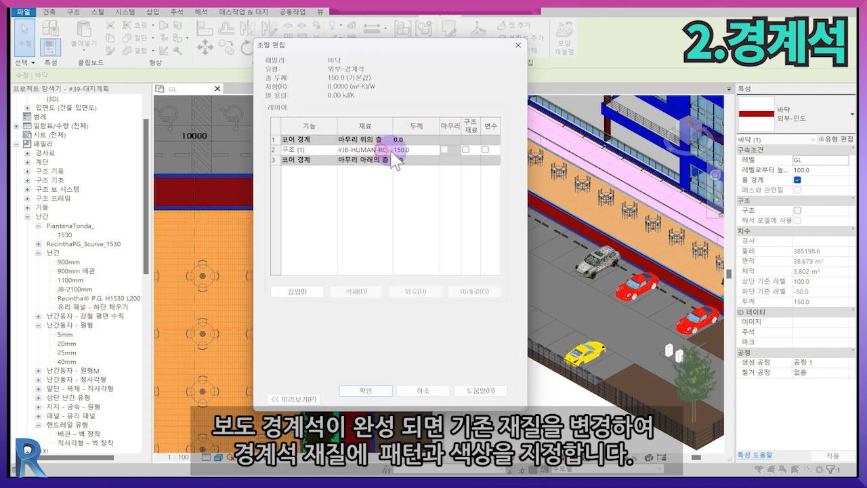
click(390, 150)
right_click(396, 264)
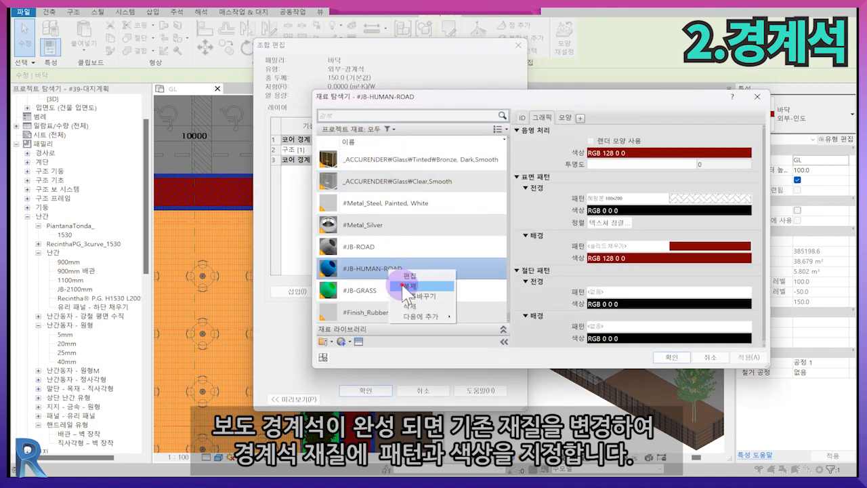
click(413, 281)
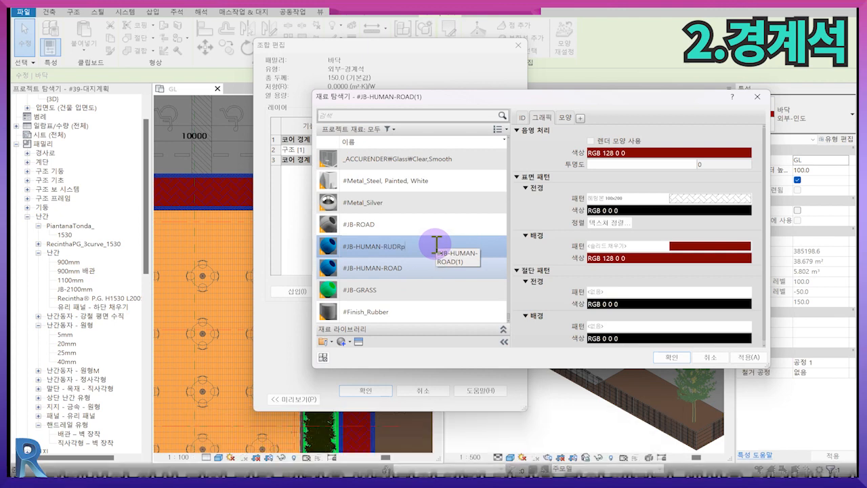
key(BackSpace)
key(BackSpace)
key(BackSpace)
text(석)
key(Return)
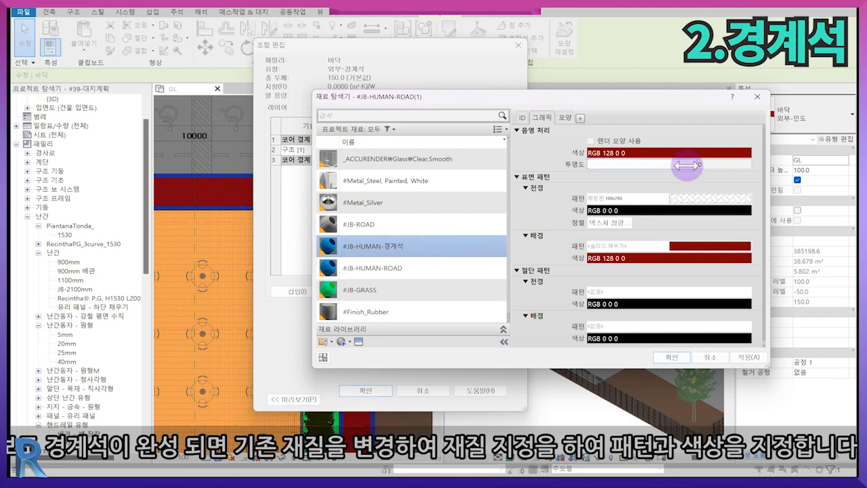
Step: Set the curb material's shading to RGB 255 255 255 and its solid background surface pattern to white, accepting the material, assembly and type settings
click(667, 152)
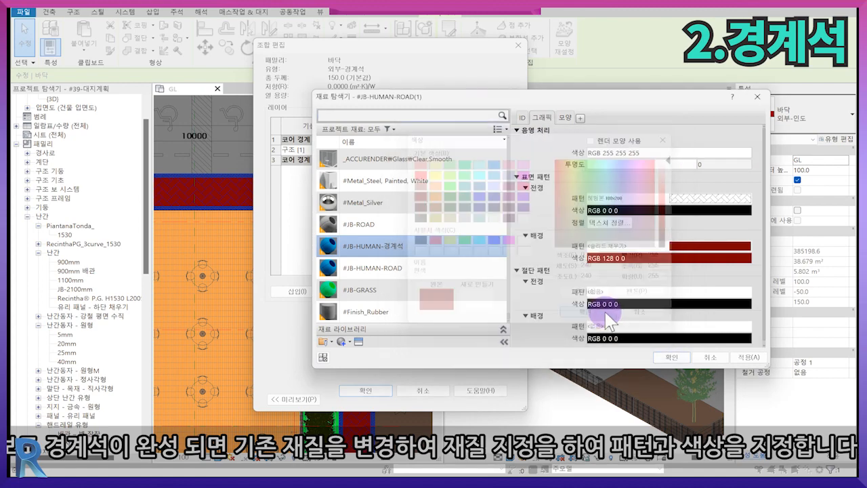
click(591, 316)
click(689, 246)
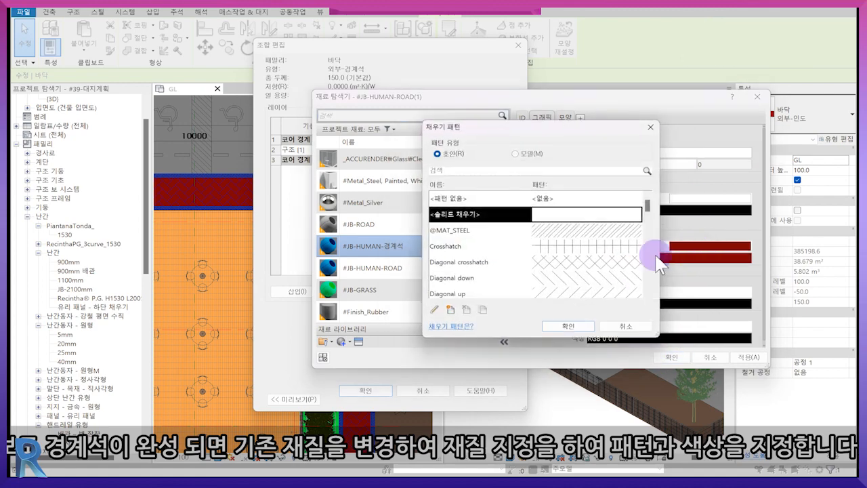
click(567, 325)
click(599, 258)
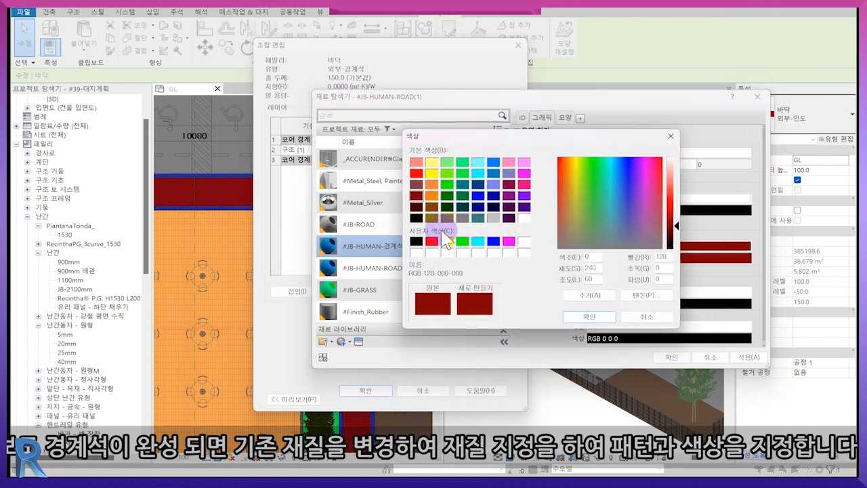
click(579, 316)
click(667, 357)
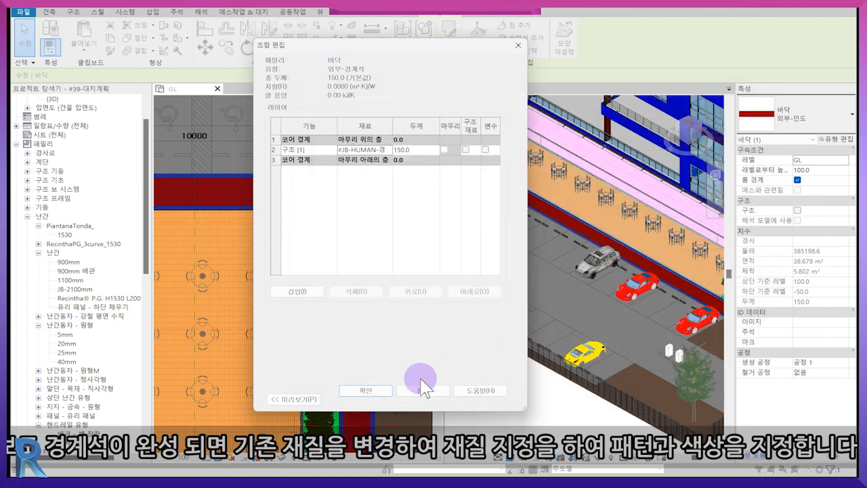
click(365, 392)
click(369, 401)
Step: Open the foreground surface pattern of #JB-HUMAN-경계석 for editing from the curb floor's type structure
scroll(589, 267, up, 5)
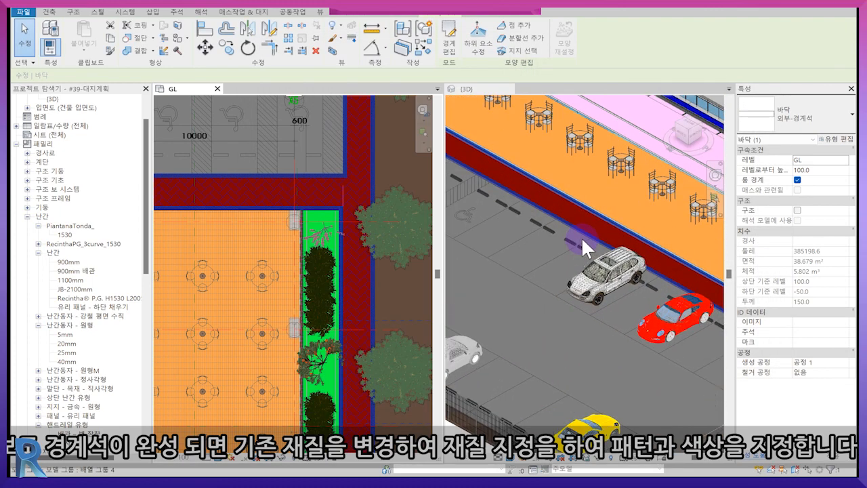
scroll(589, 237, up, 3)
click(603, 258)
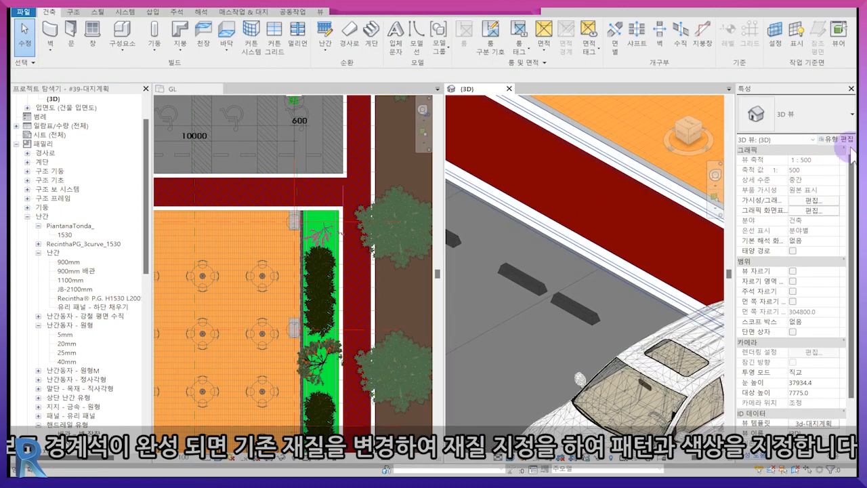
click(840, 139)
click(437, 143)
click(389, 153)
click(393, 153)
click(692, 200)
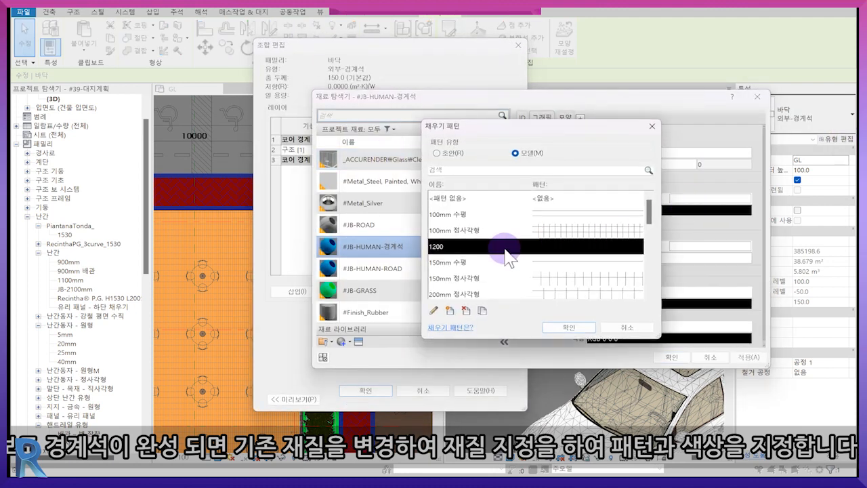
Step: Duplicate the 100mm 수평 model pattern with a 90° line angle and 1000 mm line spacing, and apply it to the curb material
click(453, 214)
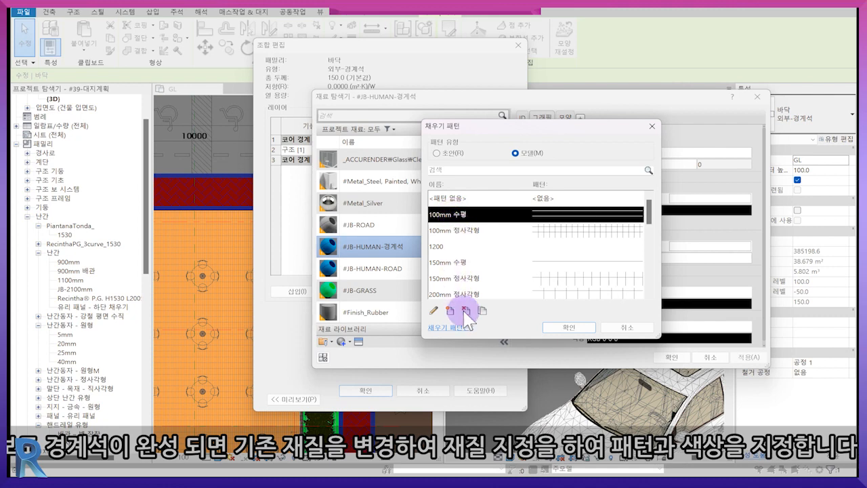
click(482, 310)
click(577, 272)
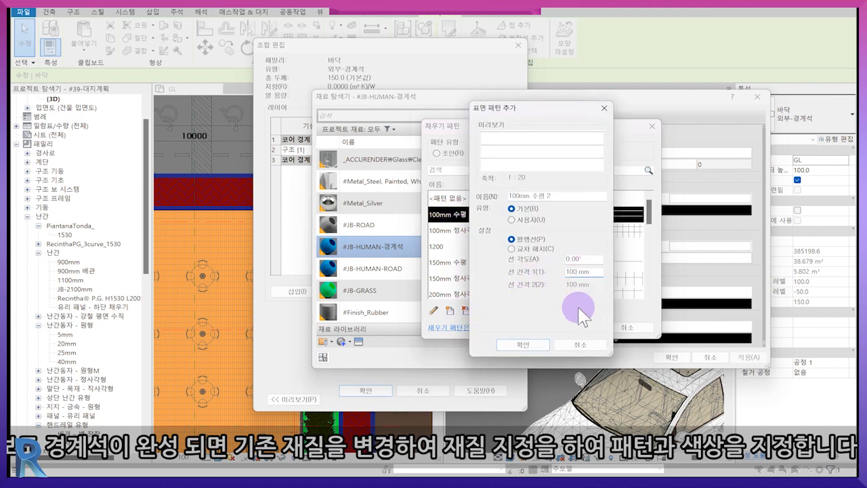
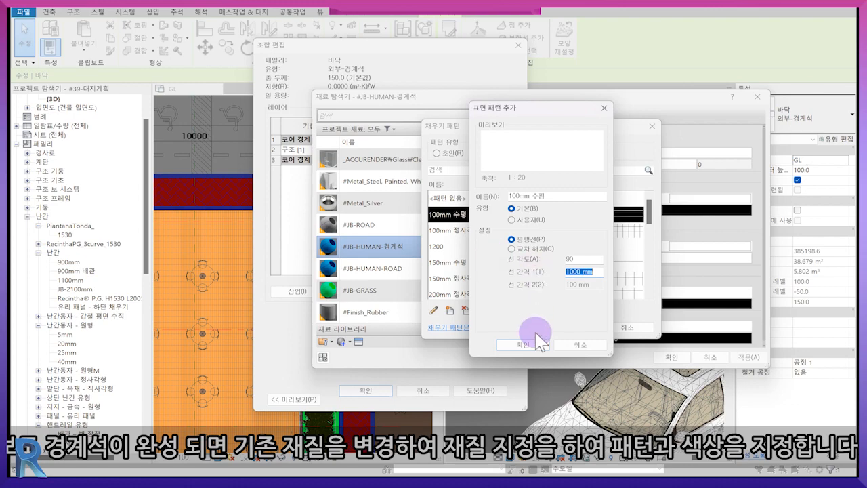
click(528, 342)
click(568, 328)
click(563, 359)
click(363, 398)
click(369, 399)
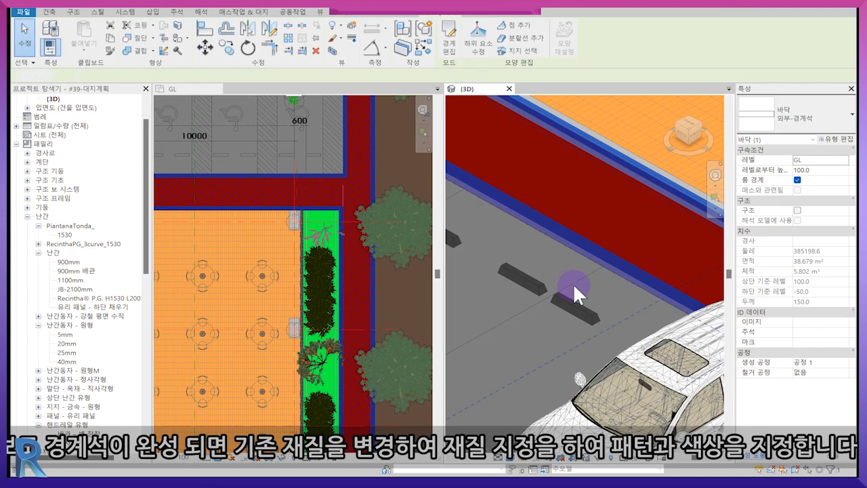
click(573, 283)
scroll(552, 240, down, 3)
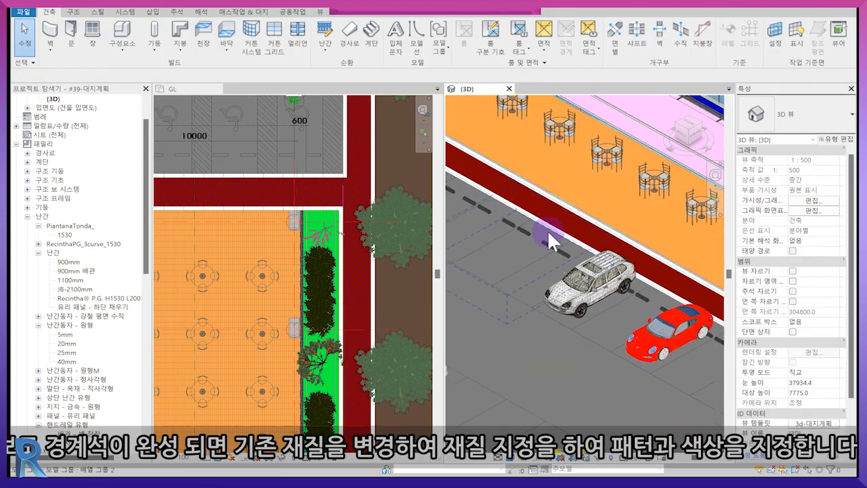
Step: Move the copied 외부-인도 sidewalk floor from the empty space back onto the site plan, matching its corner to the curb
click(396, 193)
scroll(396, 193, down, 6)
middle_drag(290, 119, 319, 203)
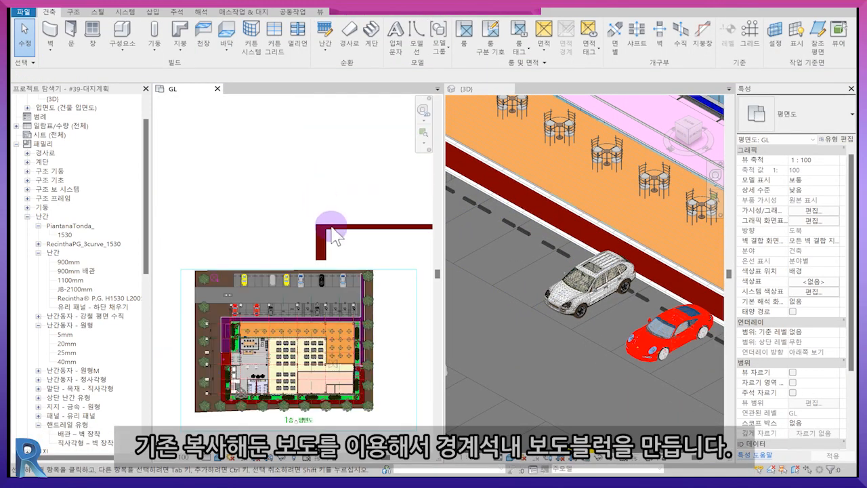
click(331, 224)
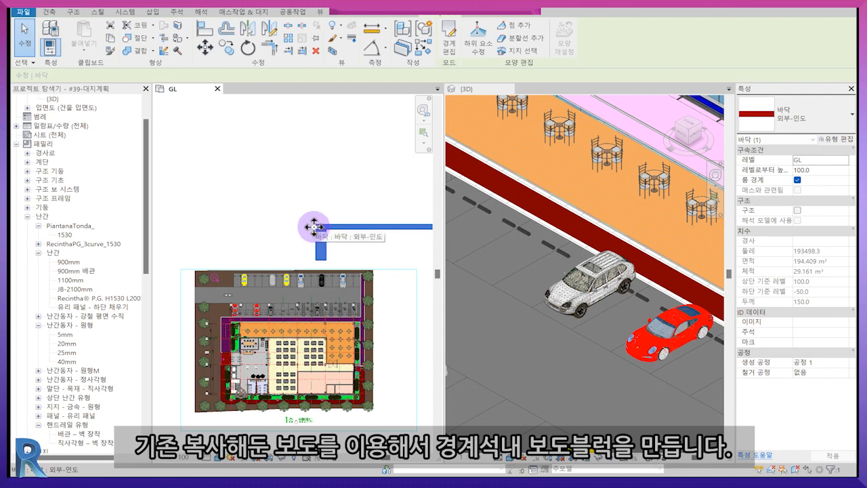
key(m)
key(v)
click(316, 224)
scroll(222, 323, up, 8)
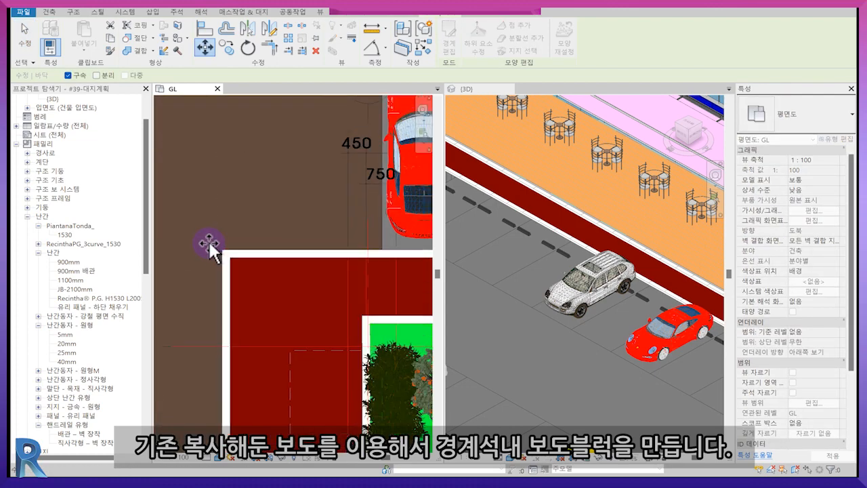
click(229, 252)
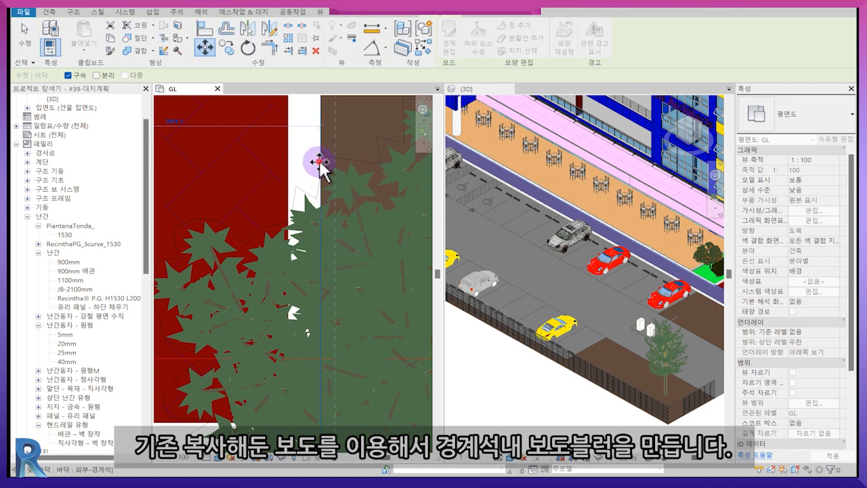
click(319, 162)
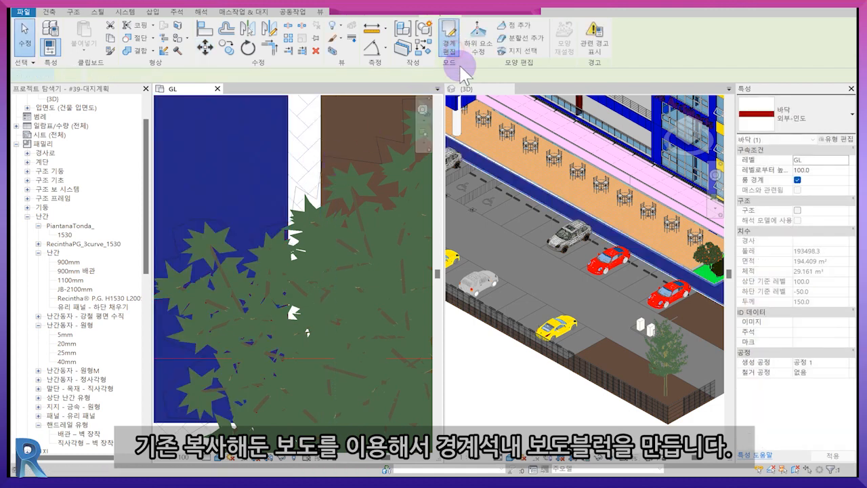
Step: Edit the moved sidewalk floor's boundary and align its edge on the building's east side with the curb's inner line
click(450, 47)
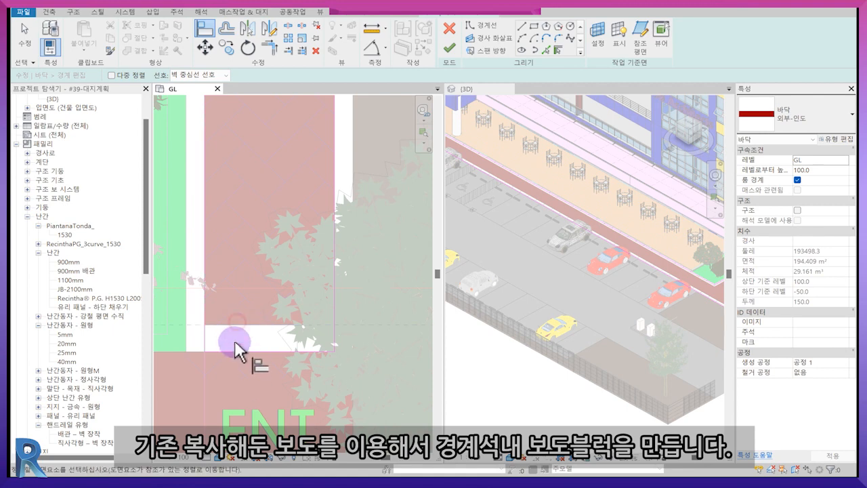
scroll(257, 315, down, 6)
middle_drag(333, 193, 329, 257)
scroll(318, 244, up, 3)
click(295, 234)
click(296, 237)
middle_drag(379, 147, 374, 379)
middle_drag(331, 237, 301, 359)
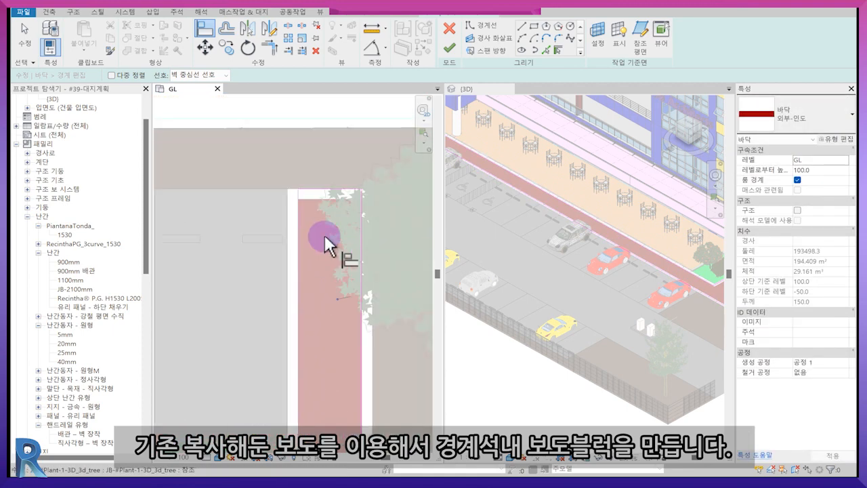
scroll(309, 196, up, 3)
scroll(306, 195, down, 1)
scroll(288, 257, up, 1)
scroll(319, 165, down, 5)
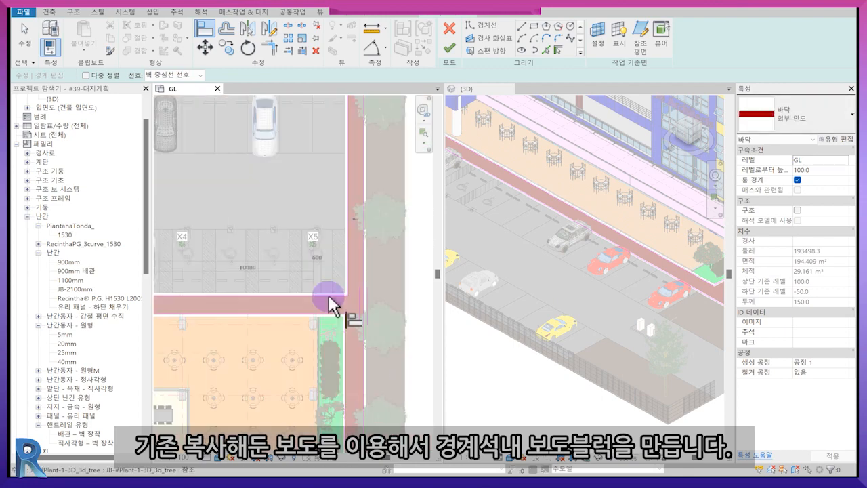
Step: Align the outer boundary line of the sidewalk's western leg with the curb's inner edge
scroll(328, 296, down, 1)
middle_drag(328, 296, 382, 261)
middle_drag(183, 228, 291, 204)
scroll(291, 204, up, 4)
click(296, 213)
click(287, 216)
scroll(291, 224, down, 2)
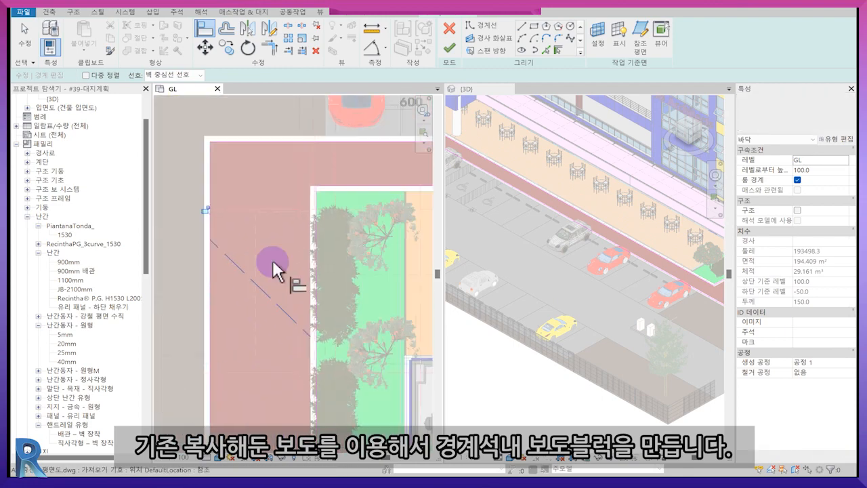
Step: Align the end line of the sidewalk's western leg with the curb's inner edge and finish the boundary sketch
scroll(312, 187, up, 3)
click(295, 220)
click(308, 222)
scroll(308, 227, down, 3)
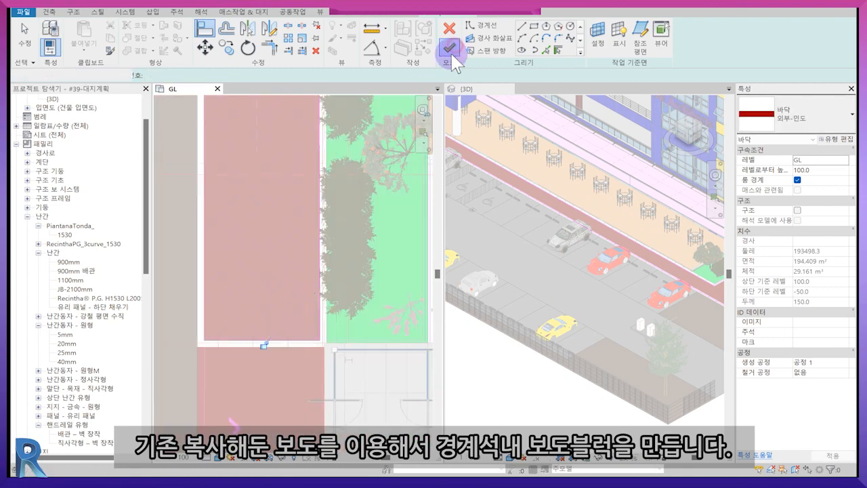
click(448, 48)
Step: Examine how the brick-patterned sidewalk fits inside the white curb in the 3D view and the GL plan
scroll(569, 316, down, 3)
scroll(589, 296, up, 5)
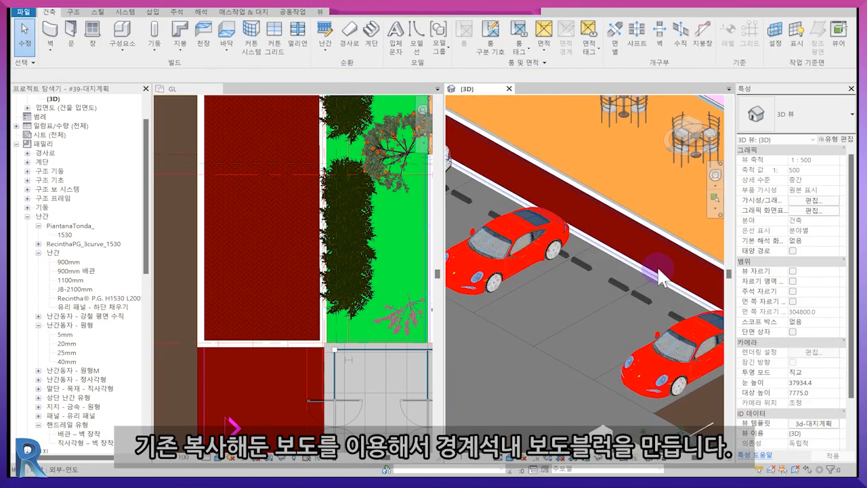
middle_drag(658, 270, 569, 282)
scroll(570, 281, up, 3)
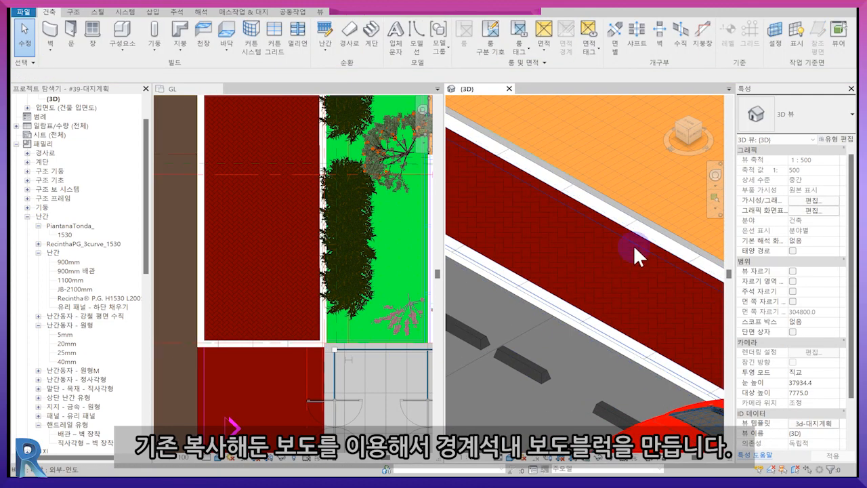
middle_drag(650, 226, 562, 268)
scroll(302, 263, down, 3)
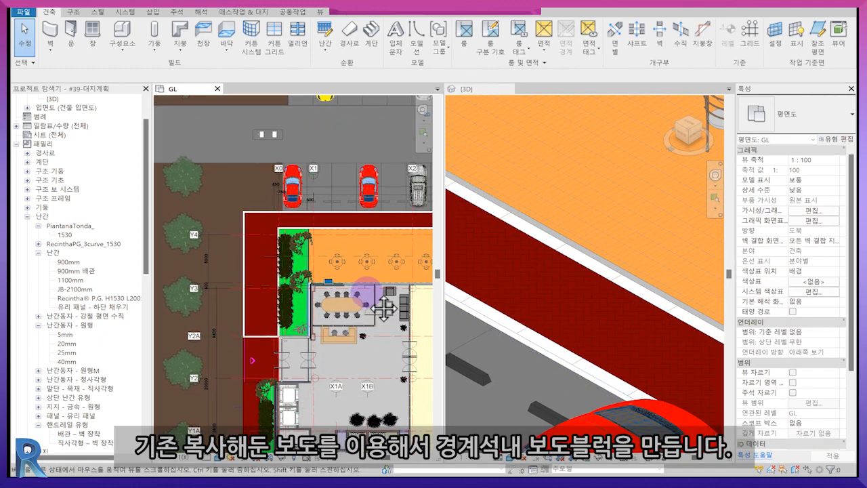
scroll(307, 243, up, 5)
click(299, 236)
scroll(299, 236, up, 2)
click(296, 254)
scroll(640, 343, down, 5)
Step: Examine the curbs and sidewalks along the parking area and building entrance in the 3D view
mouse_move(651, 348)
middle_down()
mouse_move(667, 366)
mouse_move(660, 360)
mouse_move(714, 380)
middle_up()
middle_drag(562, 299, 708, 351)
scroll(579, 299, down, 3)
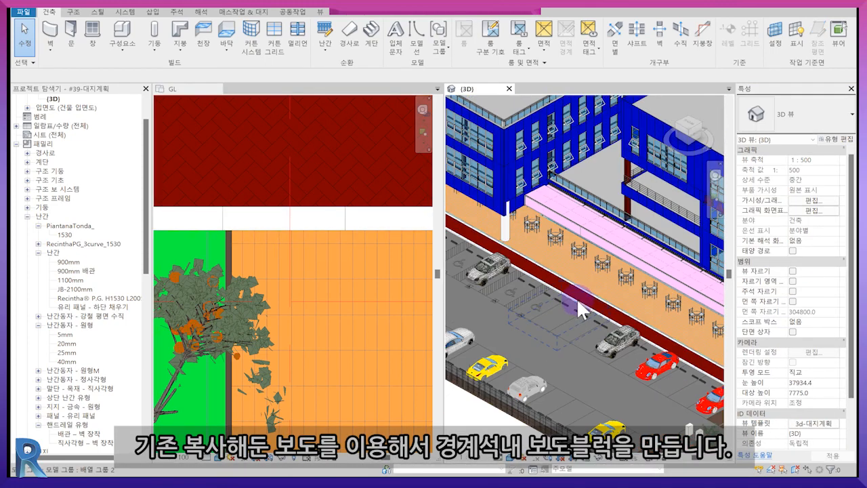
scroll(576, 305, down, 4)
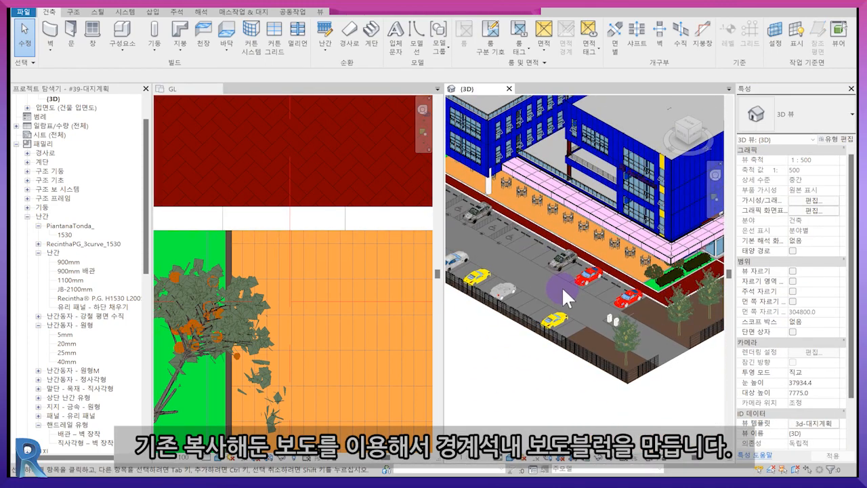
scroll(562, 288, up, 2)
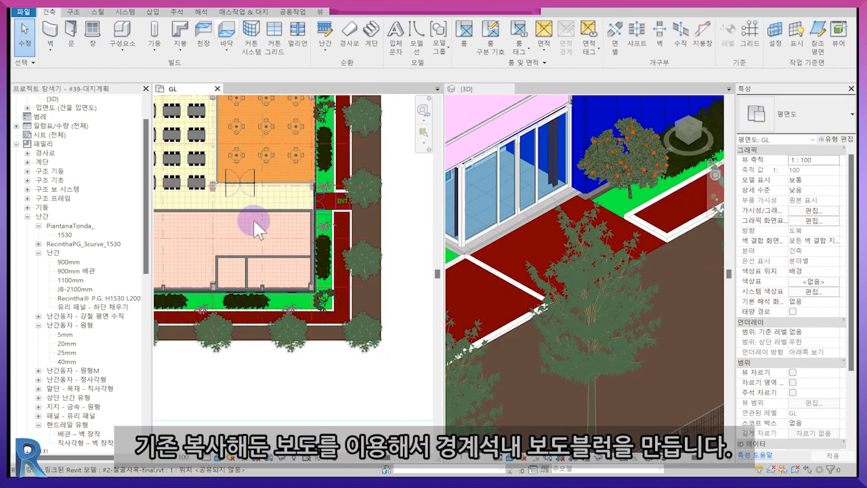
Step: Hide the imported A-1 floor drawing in the GL plan's view template through its imported category visibility
middle_drag(254, 222, 369, 274)
scroll(305, 277, down, 3)
scroll(331, 277, down, 1)
scroll(205, 255, up, 2)
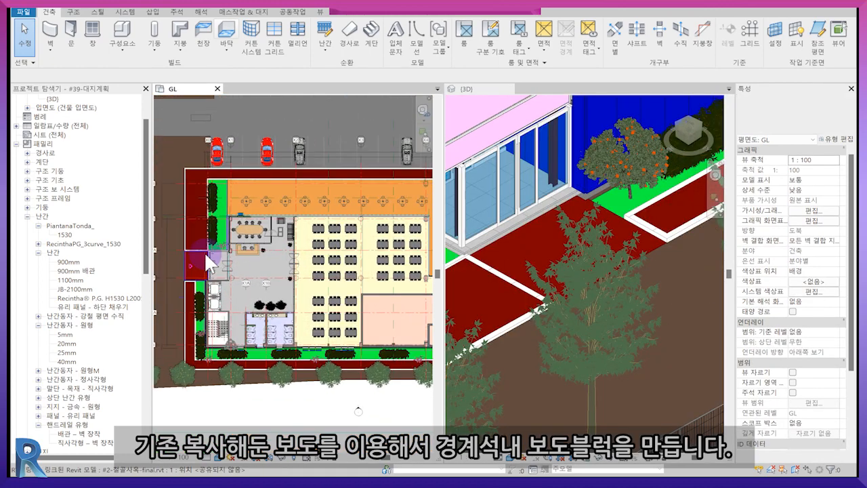
scroll(203, 251, up, 3)
scroll(838, 379, down, 5)
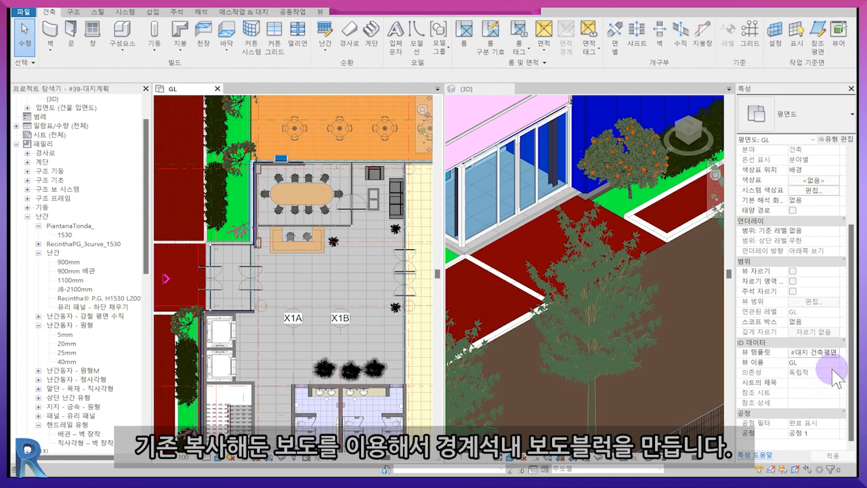
click(823, 353)
click(304, 216)
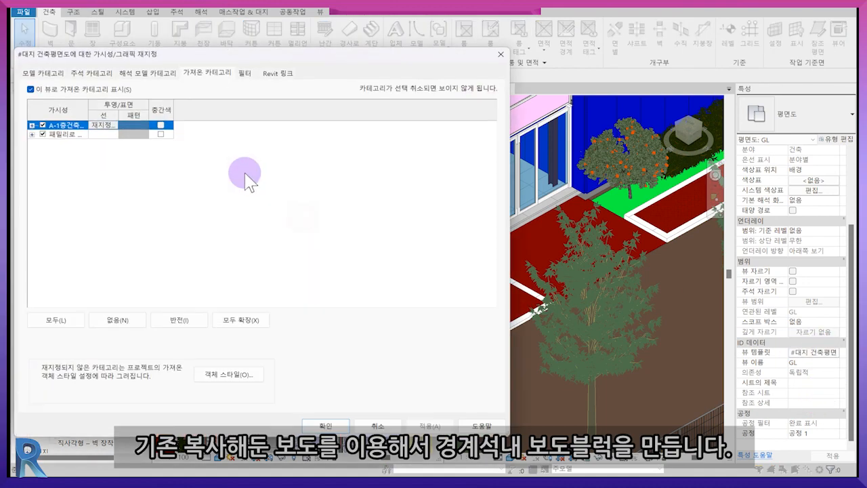
click(332, 421)
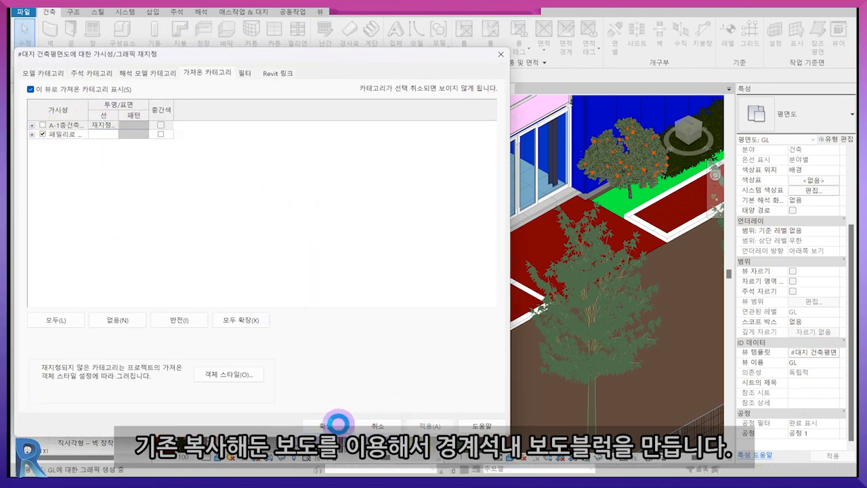
click(290, 399)
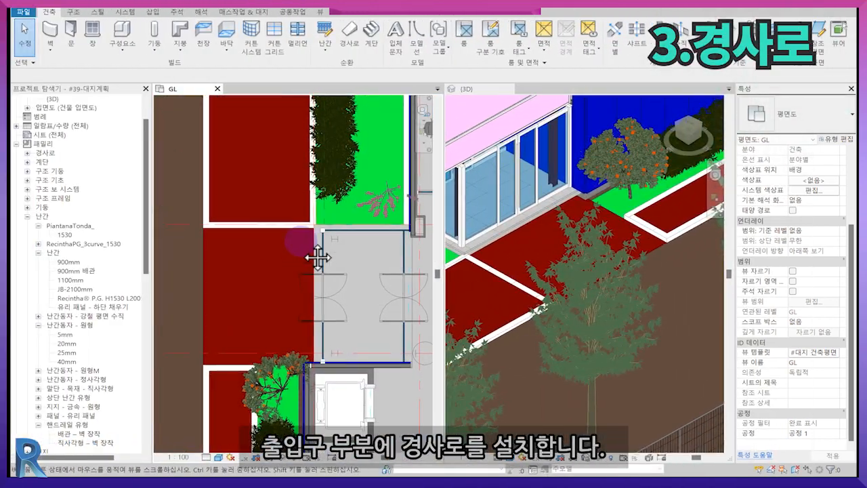
Step: Sketch an 1800 mm long, 1000 mm wide ramp run on the paving before the western entrance and finish it
mouse_move(318, 257)
middle_down()
mouse_move(301, 233)
mouse_move(316, 210)
middle_up()
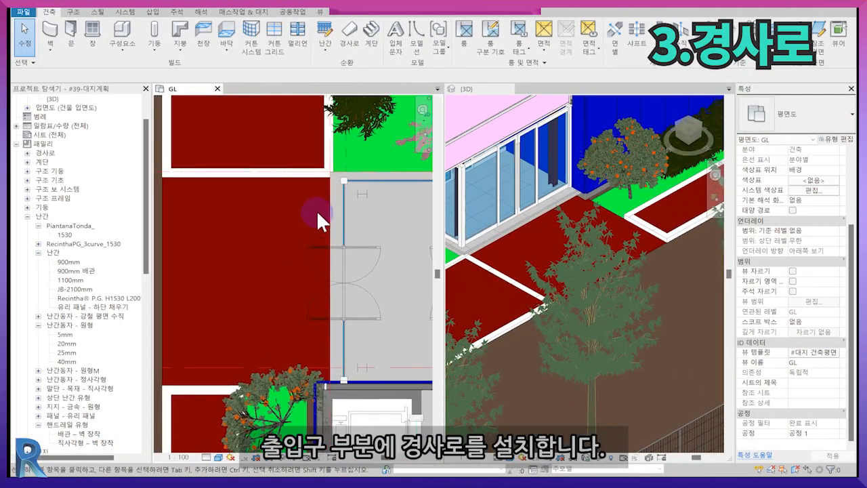
click(349, 31)
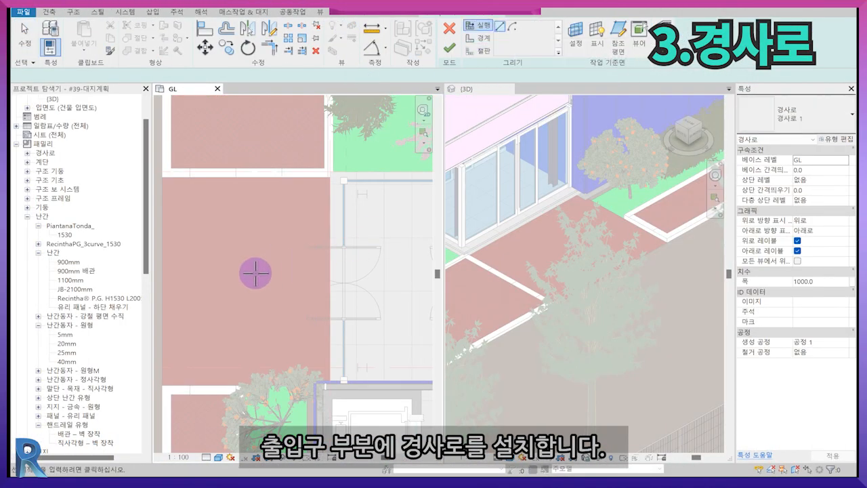
scroll(324, 278, up, 3)
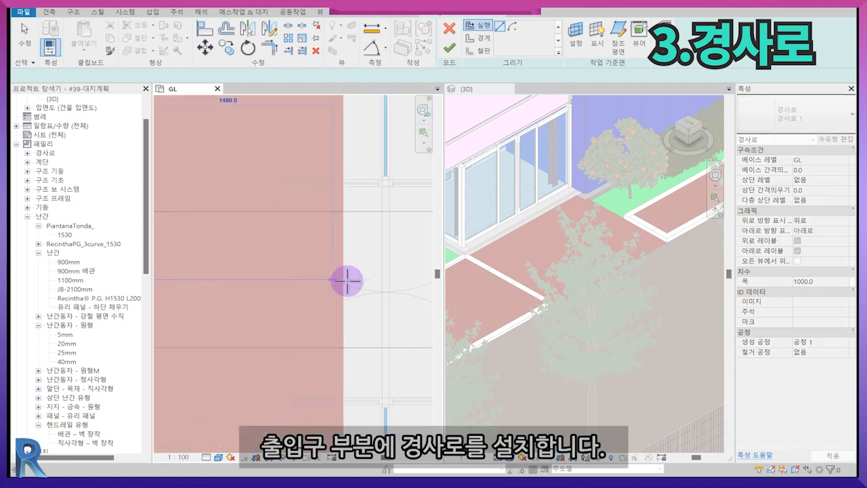
click(345, 279)
scroll(338, 274, down, 3)
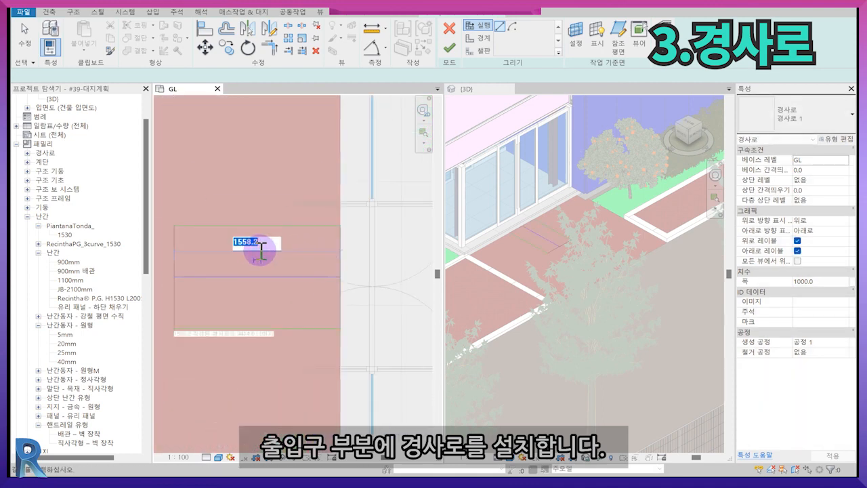
key(Return)
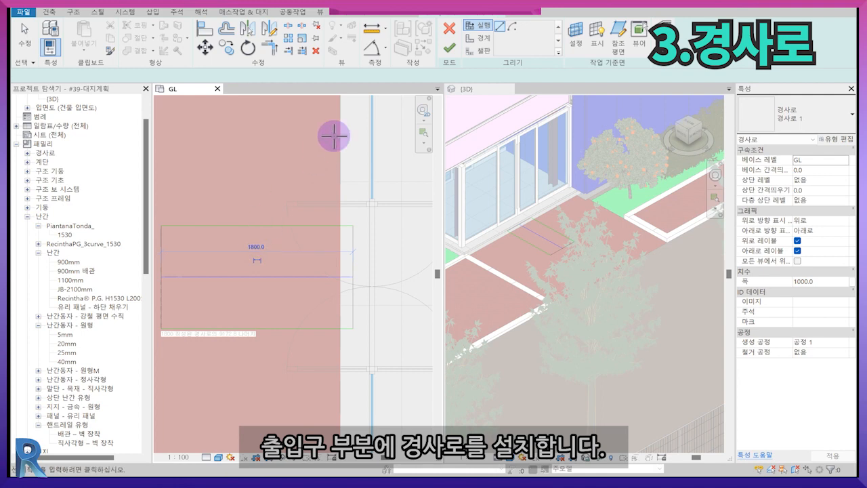
click(452, 51)
Step: Move the ramp west so its inner end meets the edge between the paving and the entrance floor
scroll(360, 301, up, 3)
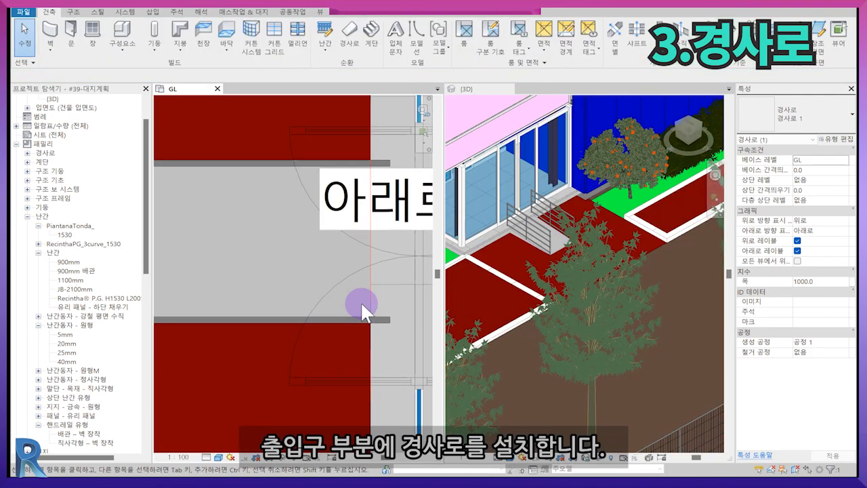
click(355, 316)
scroll(348, 315, down, 2)
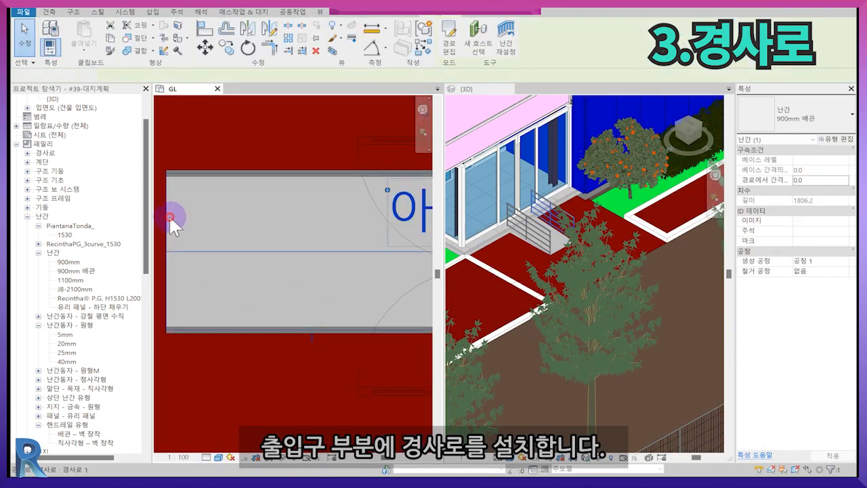
click(221, 271)
key(m)
key(v)
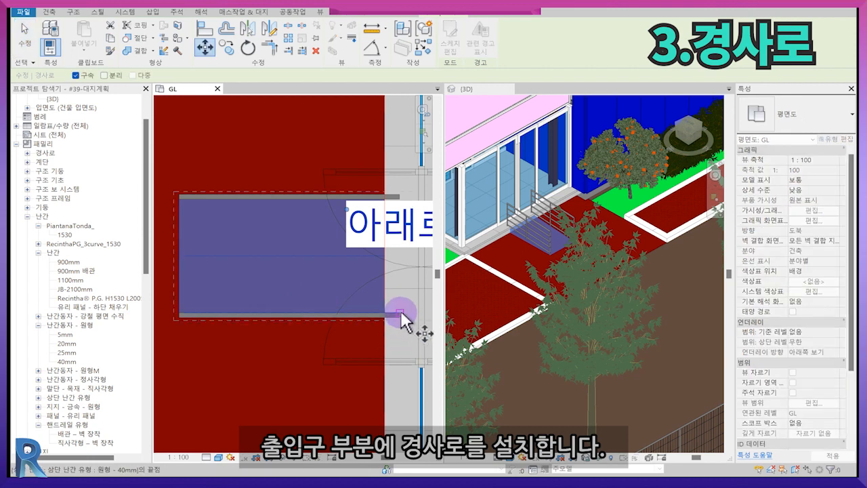
click(373, 318)
key(Escape)
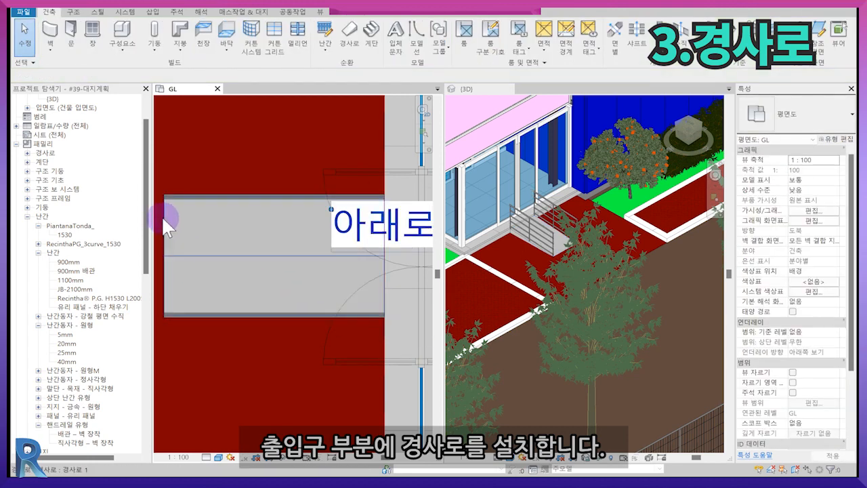
Step: Edit the ramp sketch and move its northern boundary line to the edge of the northern curb
click(165, 262)
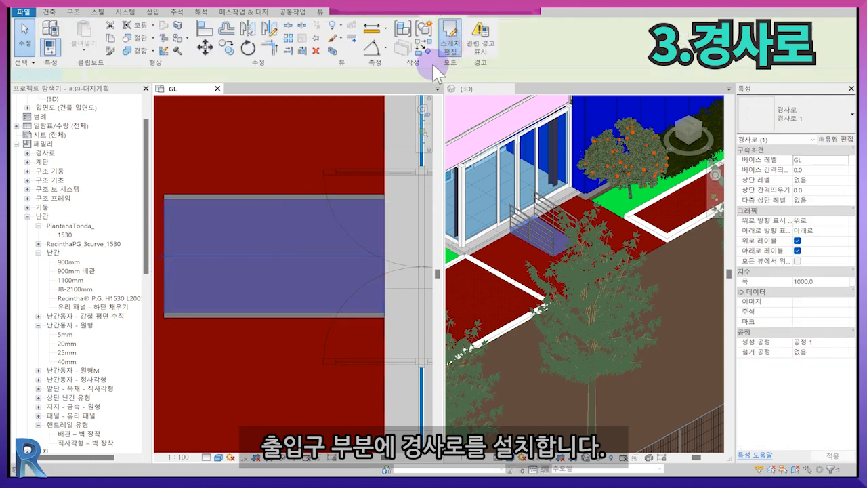
click(445, 33)
middle_drag(351, 109, 339, 252)
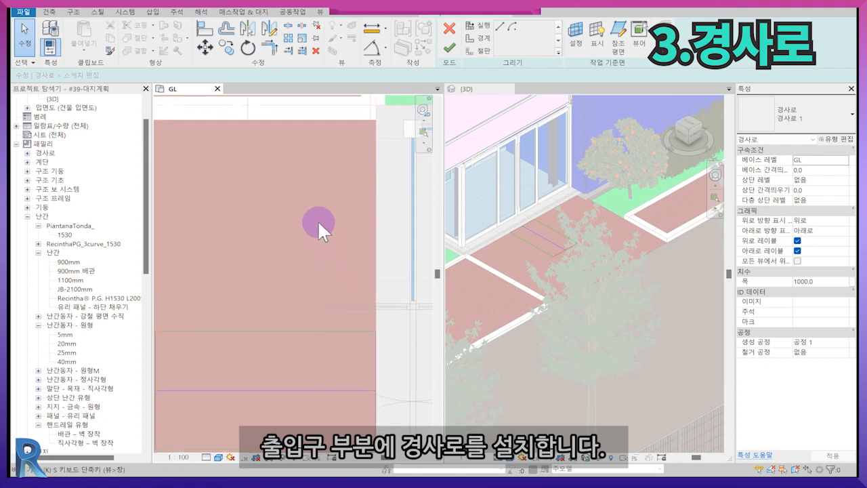
click(315, 330)
key(m)
key(v)
click(309, 331)
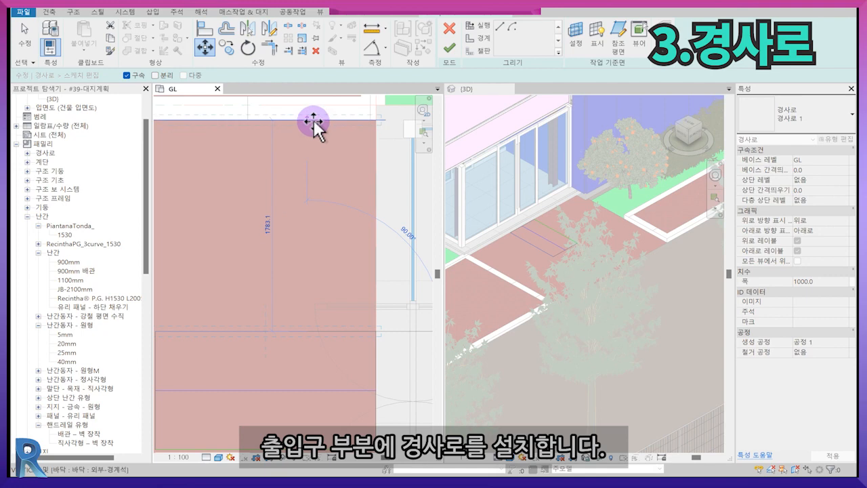
click(313, 121)
Step: Move the ramp sketch's southern boundary line down across the paving towards the southern curb
scroll(340, 313, down, 2)
middle_drag(341, 313, 337, 241)
click(329, 302)
key(m)
key(v)
click(245, 221)
scroll(236, 365, up, 4)
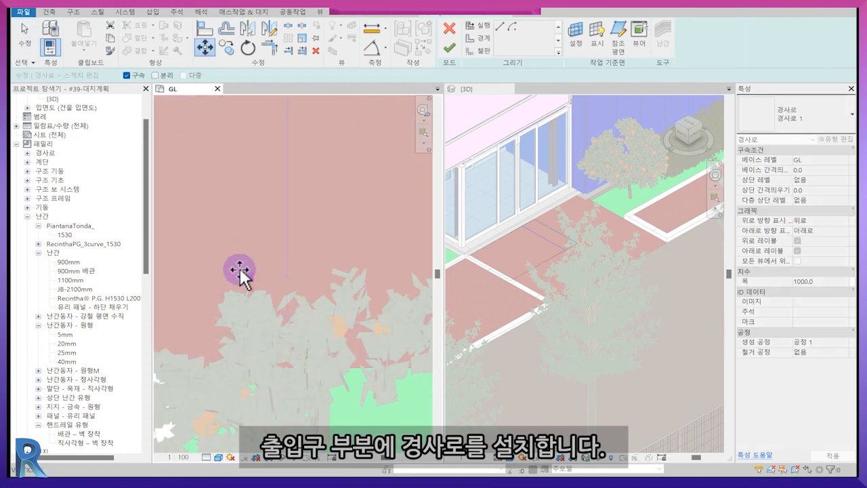
click(241, 270)
Step: Move the southern boundary line further towards the curb and finish the ramp sketch
scroll(271, 271, down, 2)
middle_drag(424, 260, 368, 256)
middle_drag(242, 236, 289, 235)
key(m)
key(v)
click(265, 210)
scroll(281, 269, up, 2)
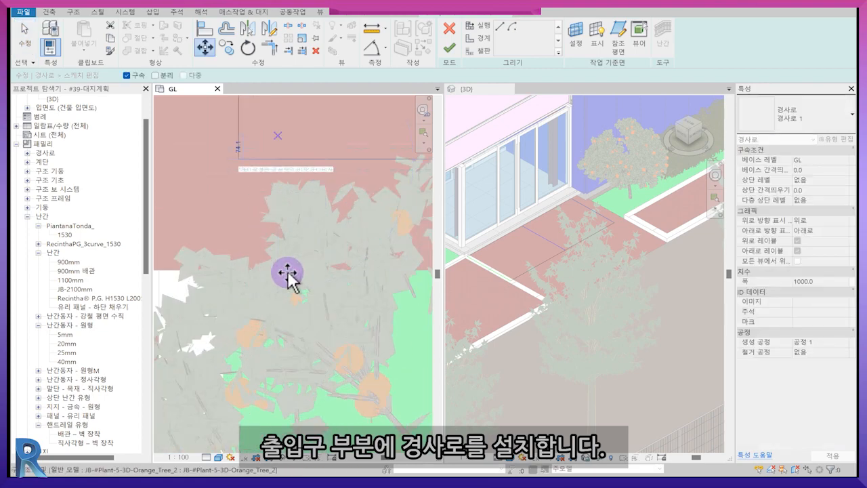
click(296, 272)
click(448, 47)
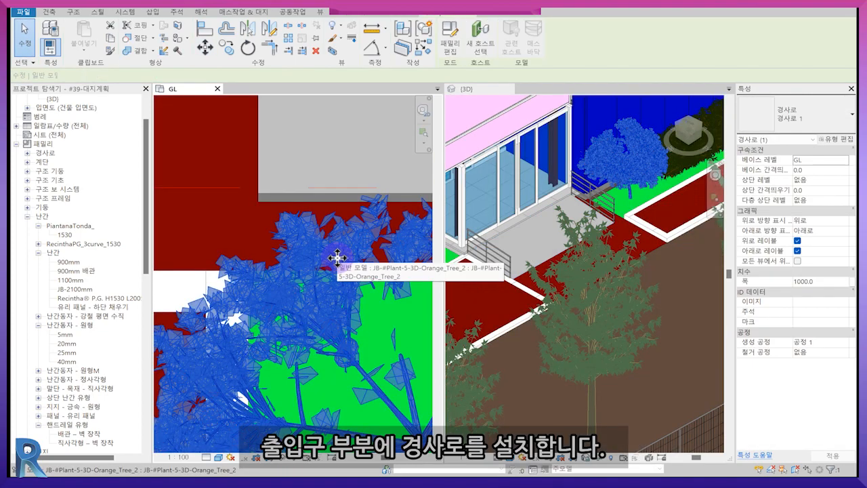
Step: Reopen the ramp sketch and move its southern boundary line onto the edge of the southern curb
click(316, 202)
click(447, 40)
click(376, 197)
key(m)
key(v)
click(376, 198)
click(374, 271)
scroll(306, 326, down, 4)
Step: Shift the ramp's run line slightly south between the two boundaries and finish the sketch
click(337, 171)
middle_drag(318, 176, 318, 273)
mouse_move(327, 268)
mouse_down()
mouse_move(328, 285)
mouse_move(328, 275)
mouse_up()
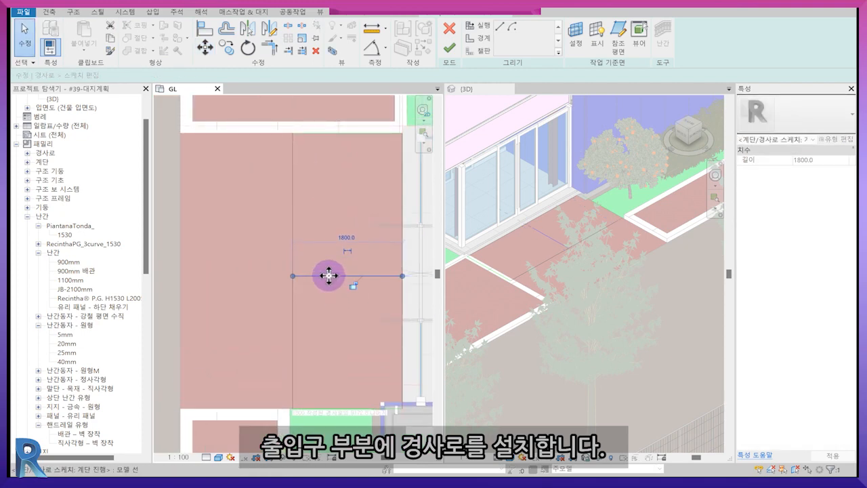
click(310, 265)
click(448, 48)
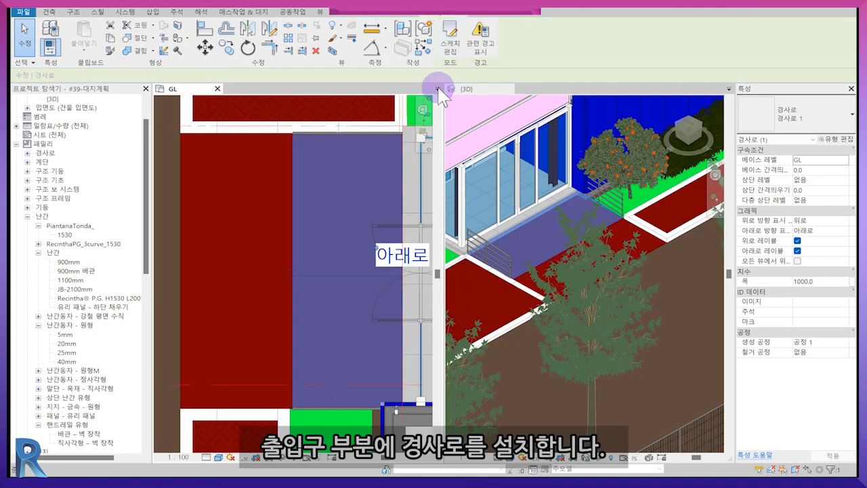
Step: Set the ramp's top level to GL with a top offset of 200
click(292, 200)
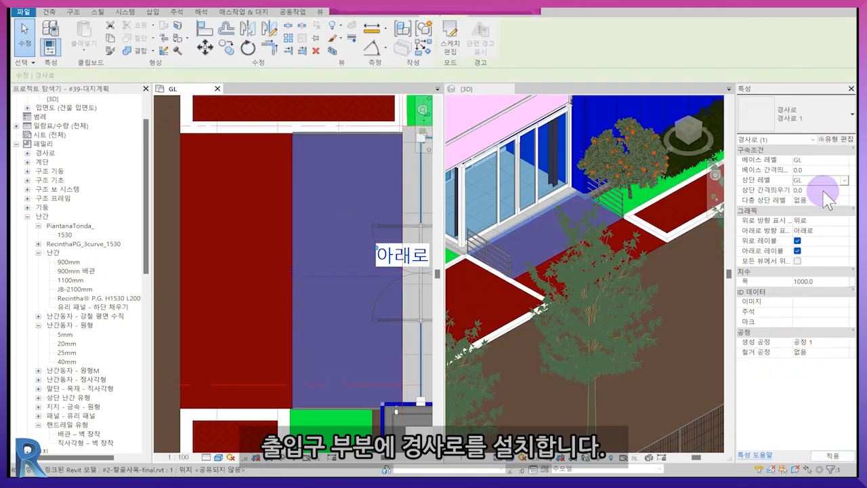
key(Return)
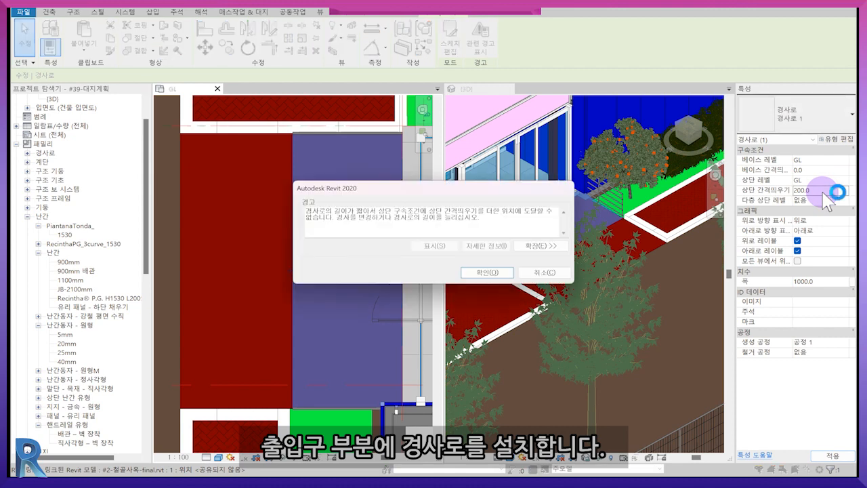
click(487, 273)
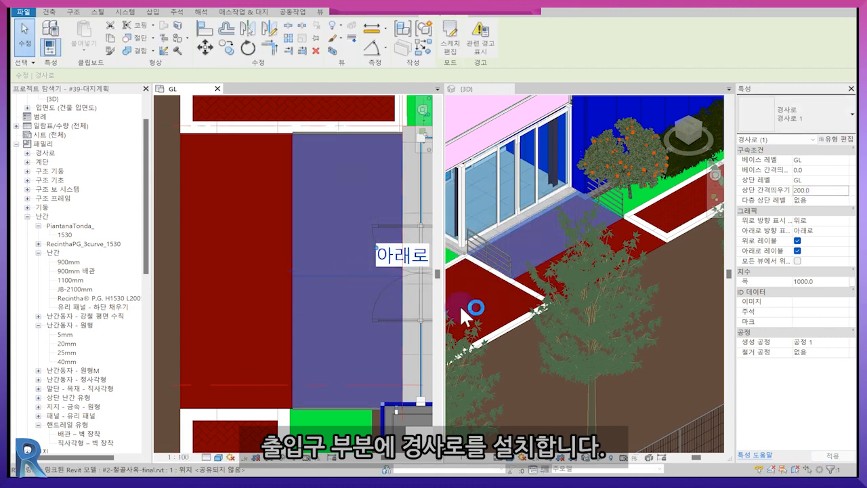
key(Escape)
scroll(600, 204, up, 2)
click(294, 195)
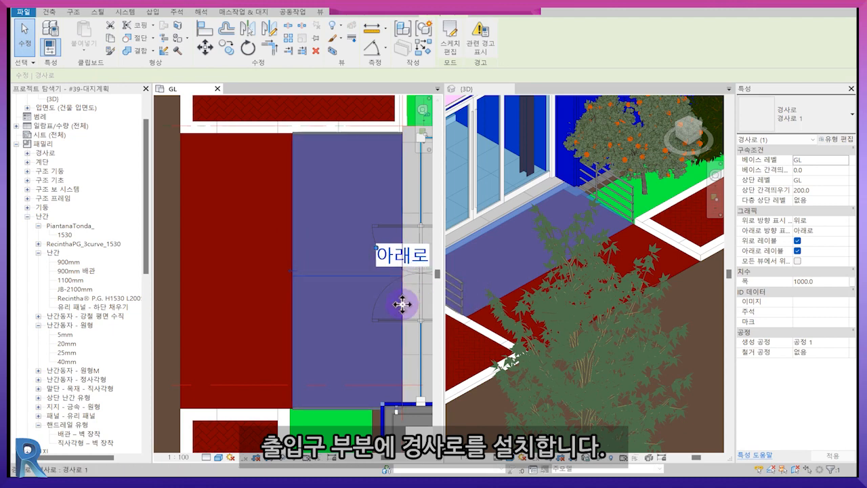
key(Escape)
Step: Create an east-west section through the entrance ramp and open it to check the slope against the entrance floor
scroll(327, 259, down, 3)
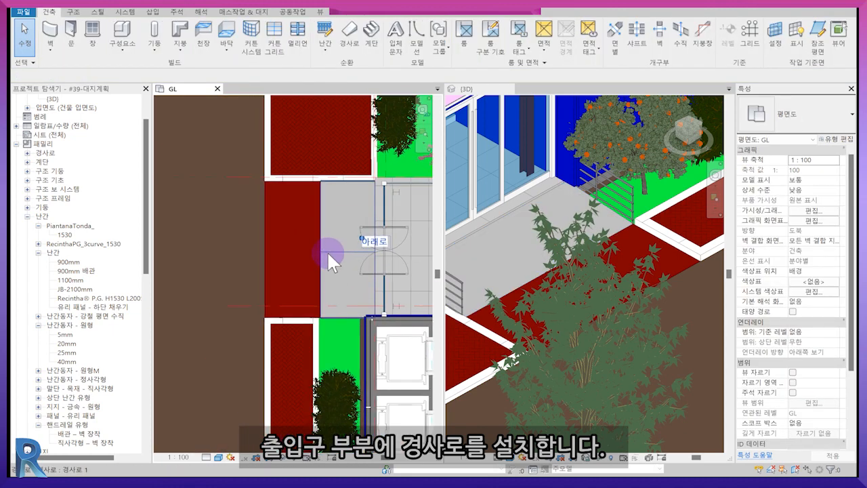
click(321, 11)
click(331, 30)
click(241, 243)
click(412, 248)
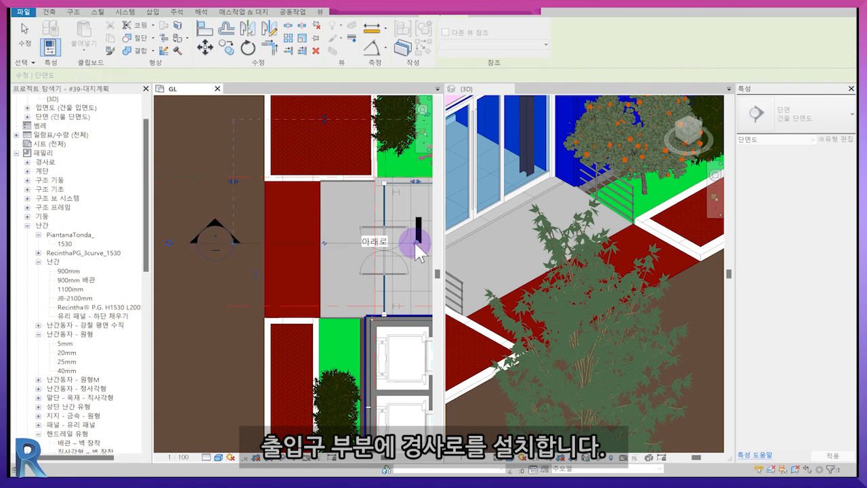
double_click(221, 227)
scroll(296, 330, up, 8)
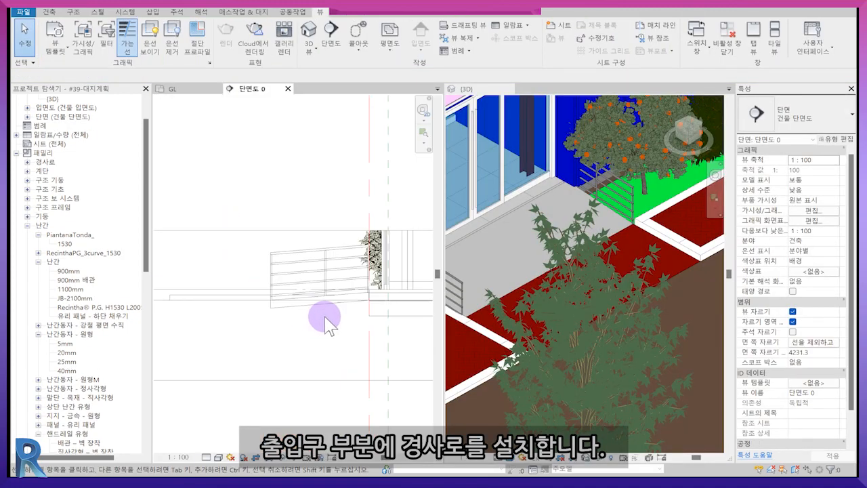
scroll(350, 294, up, 3)
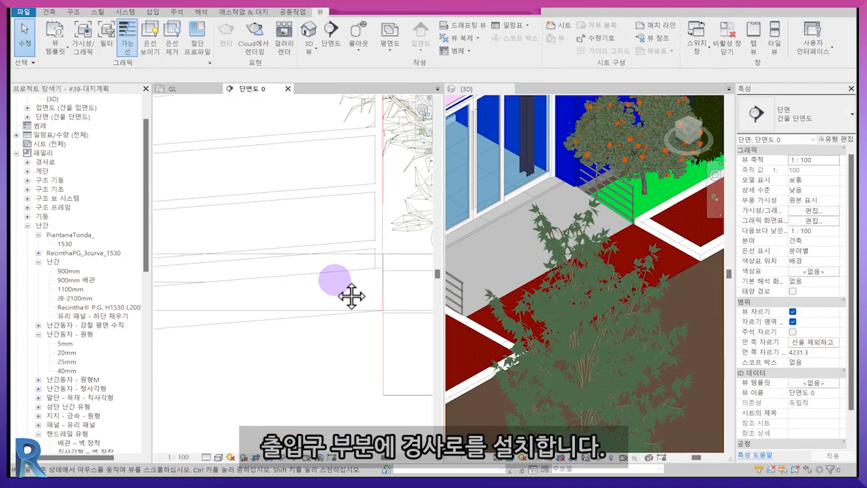
click(319, 264)
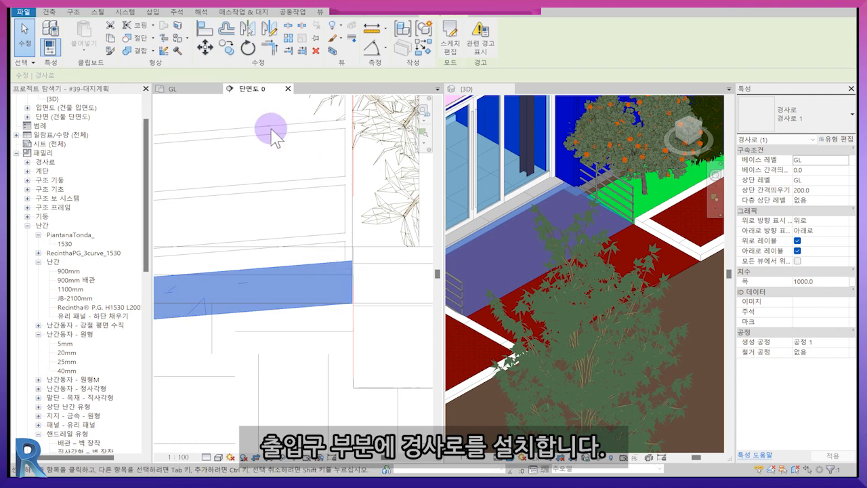
Step: Lengthen the ramp by moving its western end line outward in the GL plan sketch, then finish the sketch
click(191, 89)
click(456, 56)
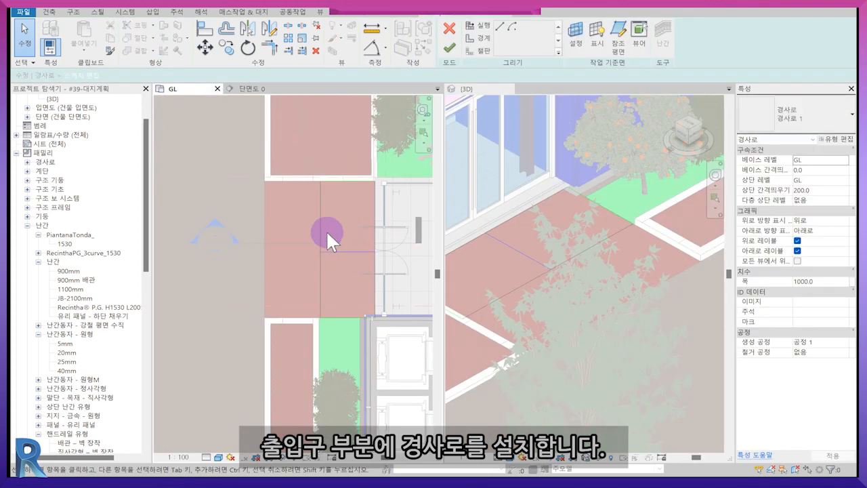
click(325, 229)
scroll(324, 226, up, 2)
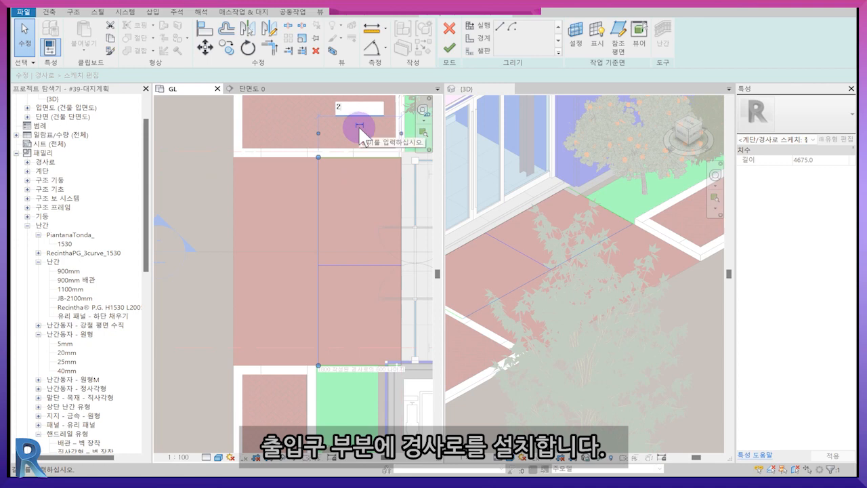
click(449, 48)
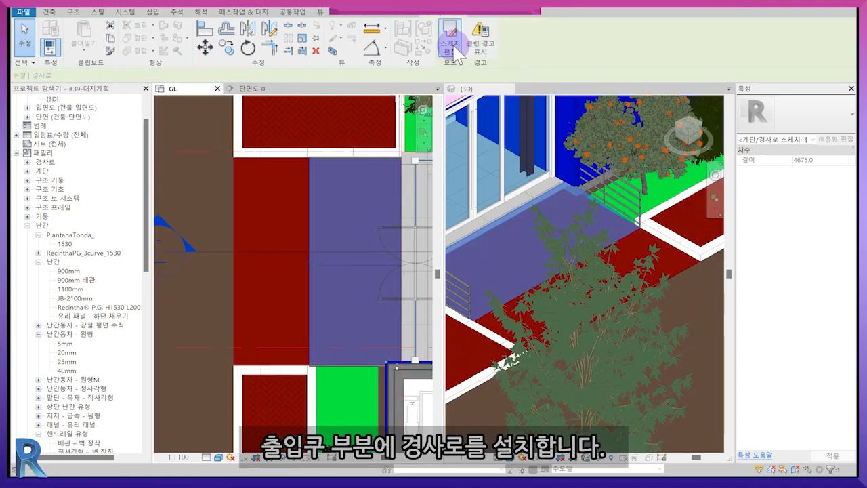
key(Escape)
Step: Create a rectangular 외부-인도 floor on level GL, filling the strip between the western ramp's outer end and the soil, from curb to curb
click(226, 53)
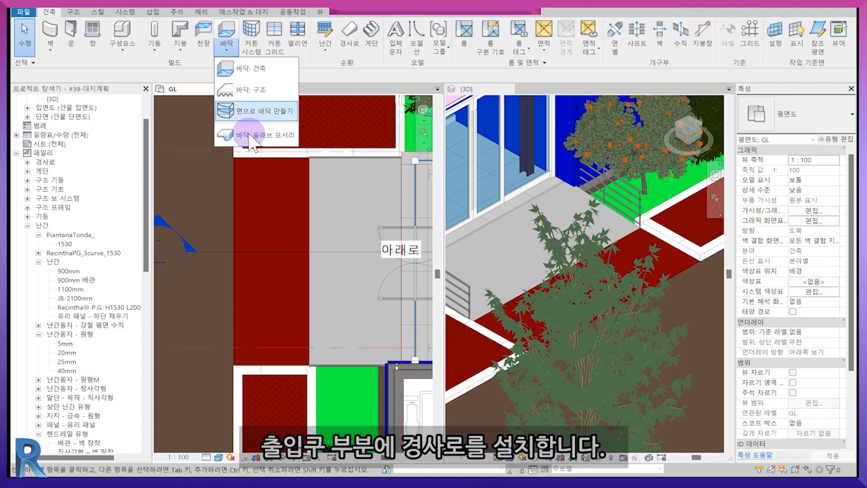
click(261, 66)
click(534, 25)
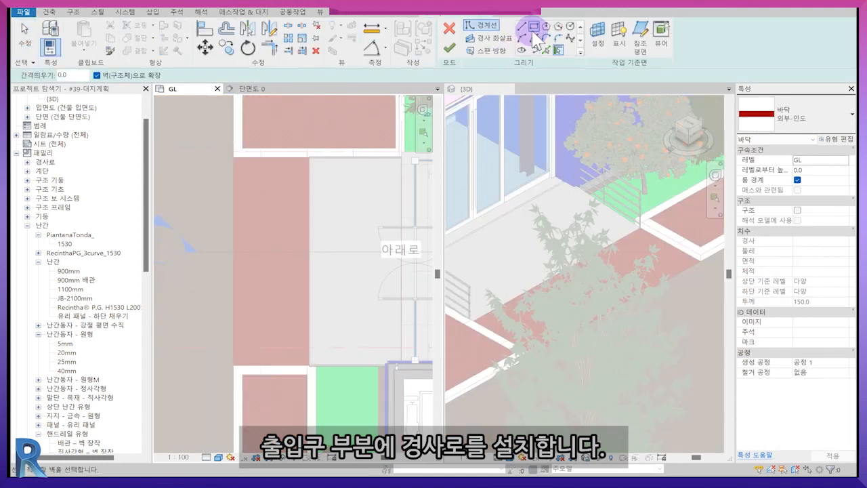
click(233, 157)
click(306, 359)
scroll(298, 363, up, 3)
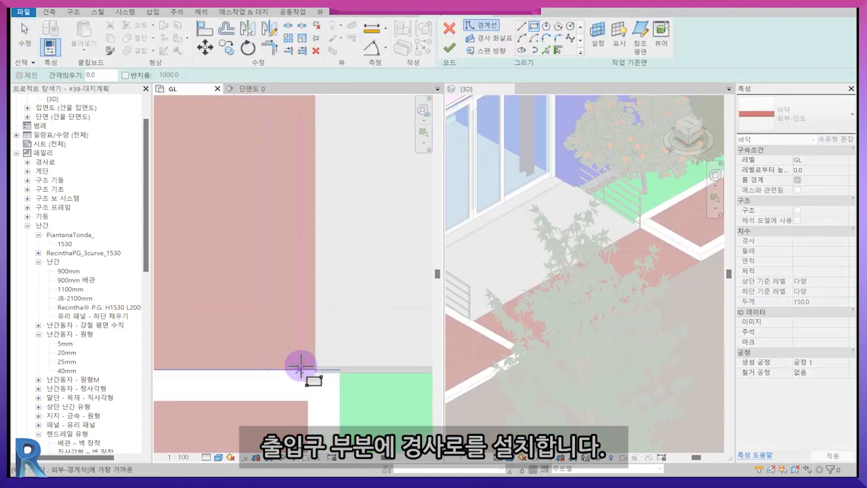
click(449, 48)
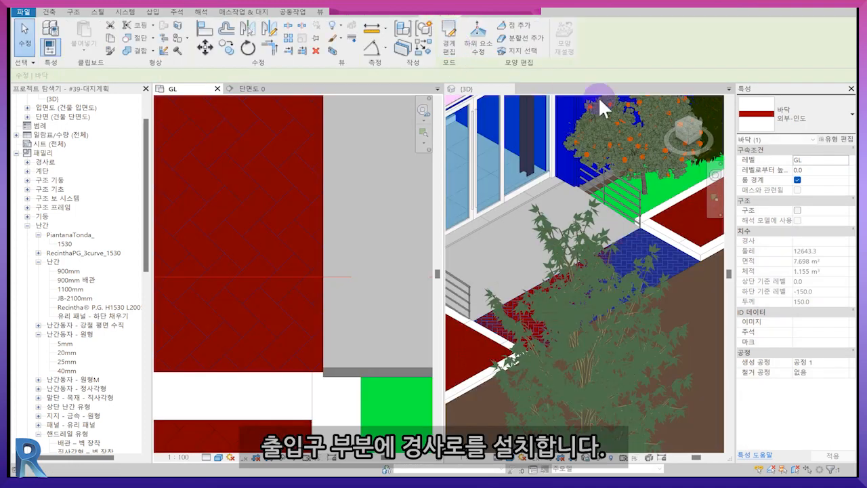
key(Escape)
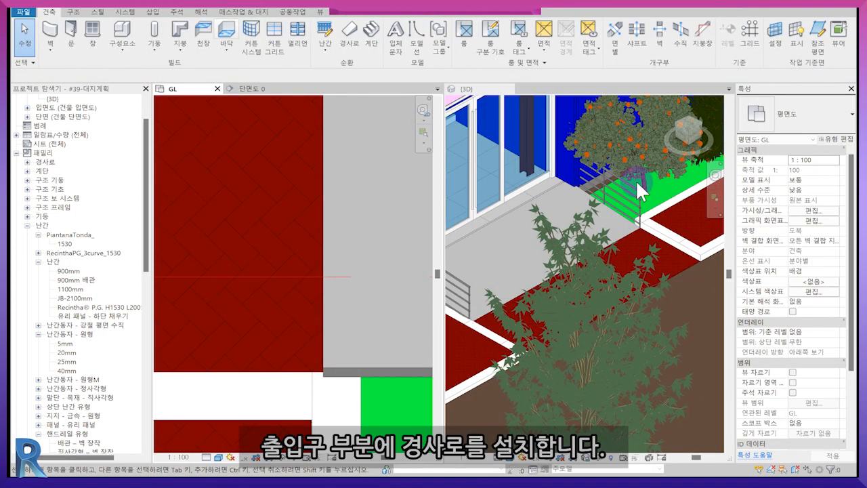
Step: Create a rectangular 외부-인도 floor on level GL between the curbs at the eastern entrance, from the ramp's outer end to the sidewalk's outer edge
scroll(567, 243, down, 3)
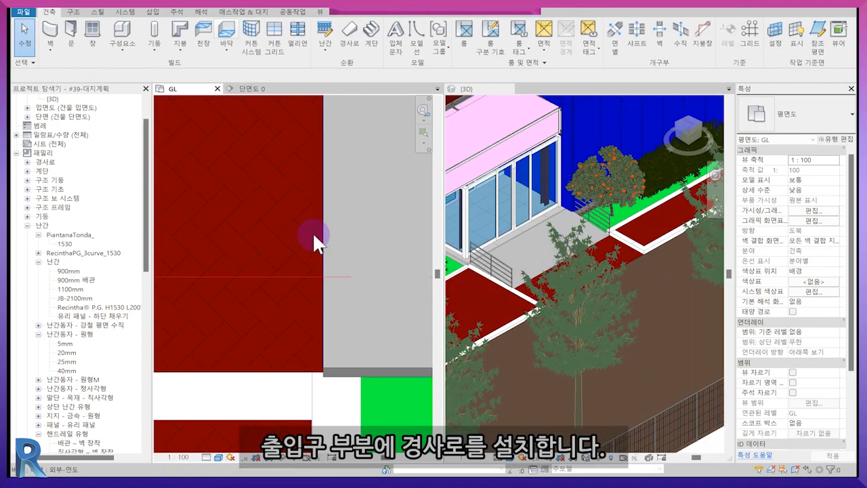
scroll(312, 230, down, 2)
middle_drag(312, 228, 352, 341)
scroll(353, 341, down, 2)
middle_drag(323, 190, 306, 268)
scroll(342, 308, down, 1)
middle_drag(345, 222, 369, 352)
scroll(352, 321, down, 1)
scroll(351, 320, down, 2)
middle_drag(352, 320, 242, 277)
scroll(310, 326, down, 3)
scroll(310, 326, down, 1)
middle_drag(332, 294, 251, 298)
scroll(251, 298, up, 3)
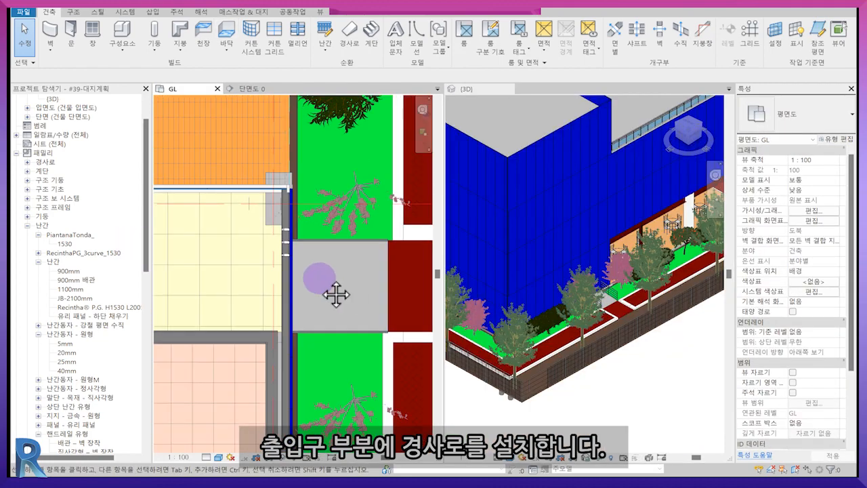
middle_drag(336, 295, 250, 283)
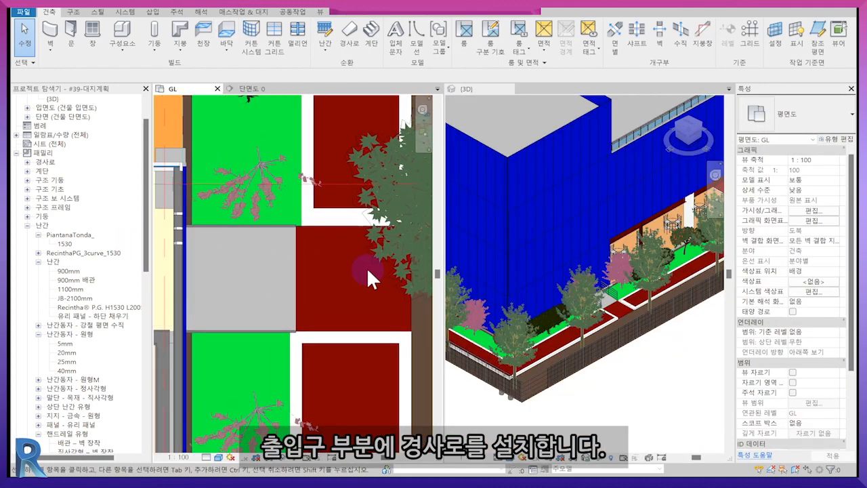
scroll(366, 267, up, 1)
click(227, 50)
click(245, 71)
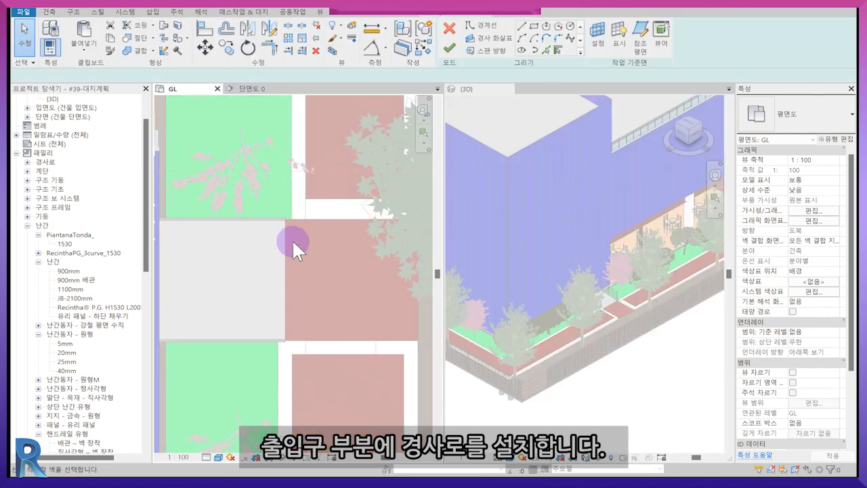
click(533, 26)
scroll(285, 213, up, 3)
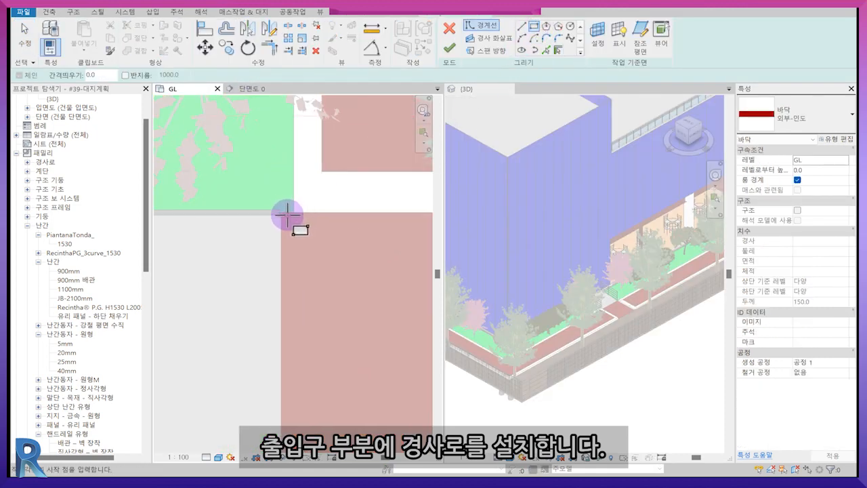
click(277, 212)
middle_drag(285, 236, 157, 173)
scroll(176, 193, down, 1)
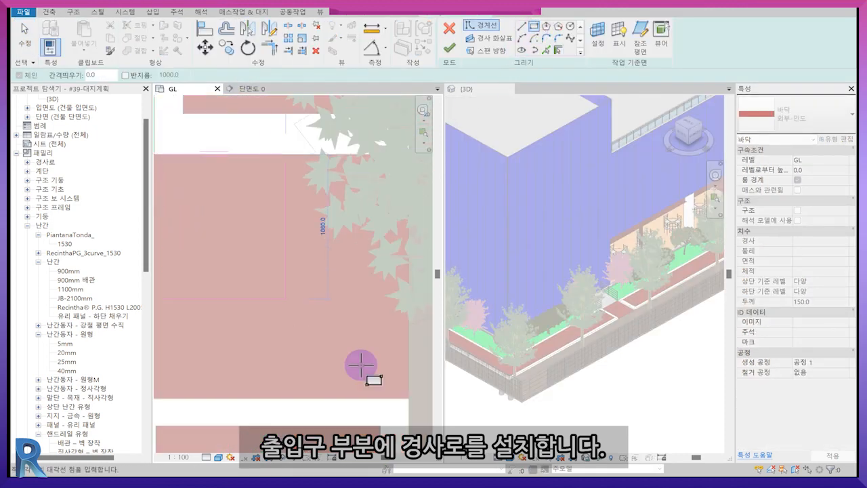
click(408, 399)
click(449, 47)
key(Escape)
Step: Inspect the new sidewalk floor at the eastern ramp in 3D, and turn the model to view the opposite side of the site
scroll(621, 317, up, 5)
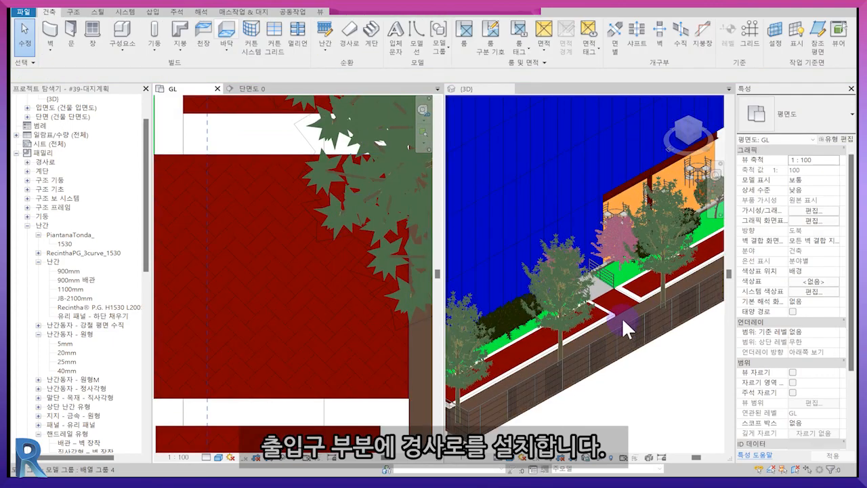
click(598, 257)
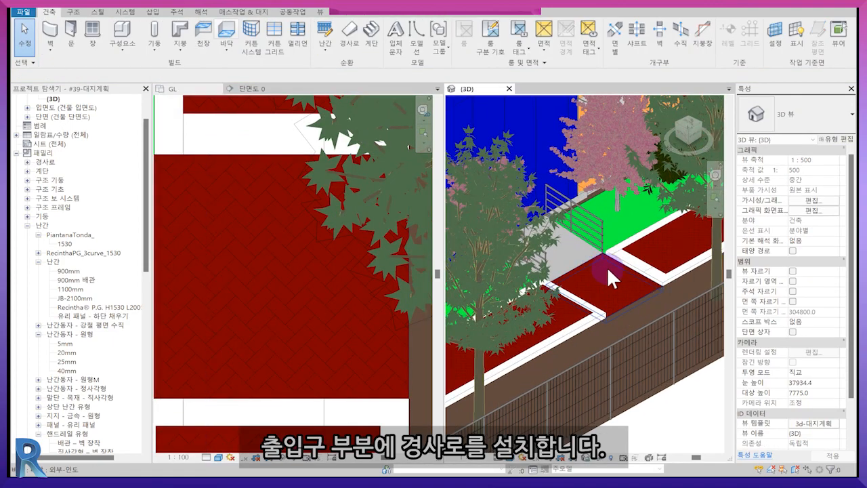
scroll(600, 277, down, 2)
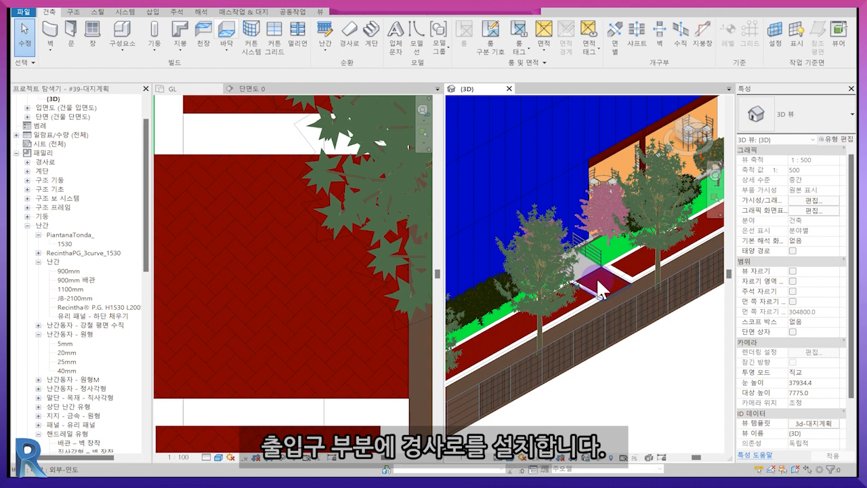
scroll(608, 284, down, 2)
click(704, 126)
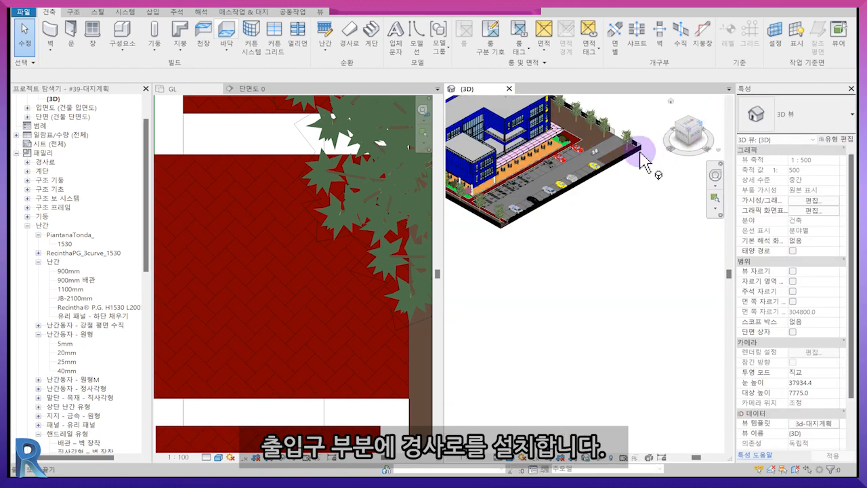
scroll(643, 334, up, 5)
middle_drag(643, 335, 670, 264)
click(702, 125)
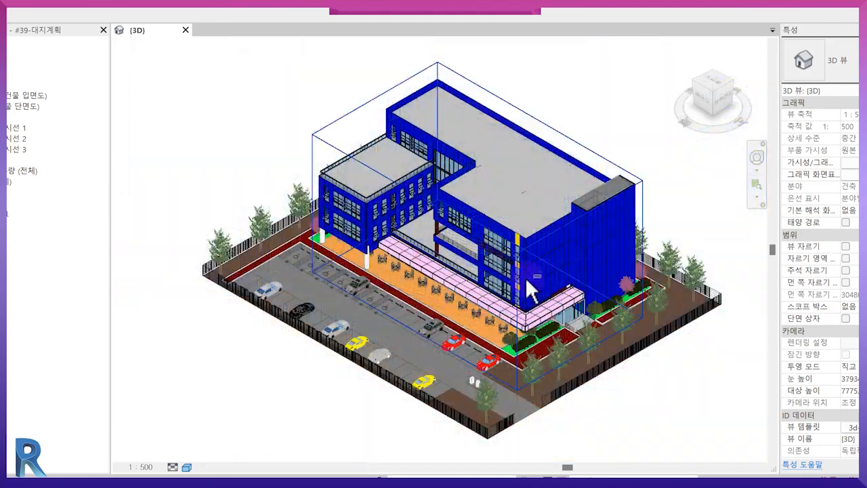
Step: Review the complete site model in 3D from several isometric corners, from above with north up, and close to the parking-side facade
shift+middle_drag(698, 342, 486, 258)
click(721, 80)
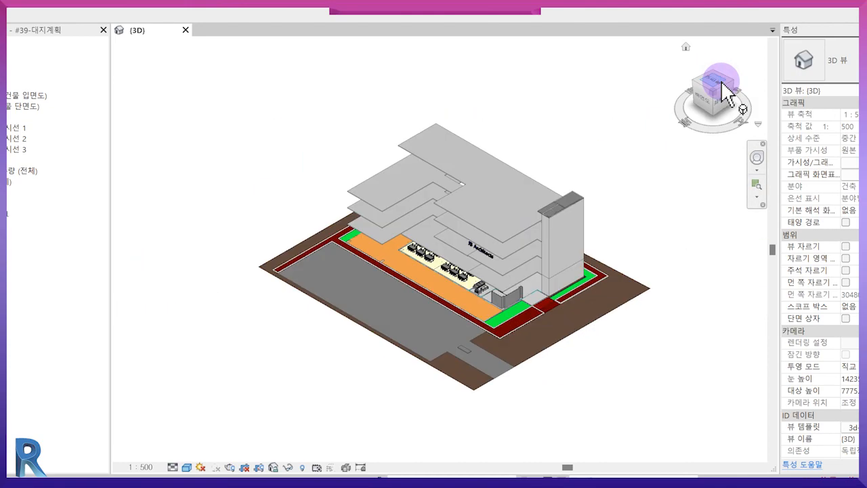
click(719, 90)
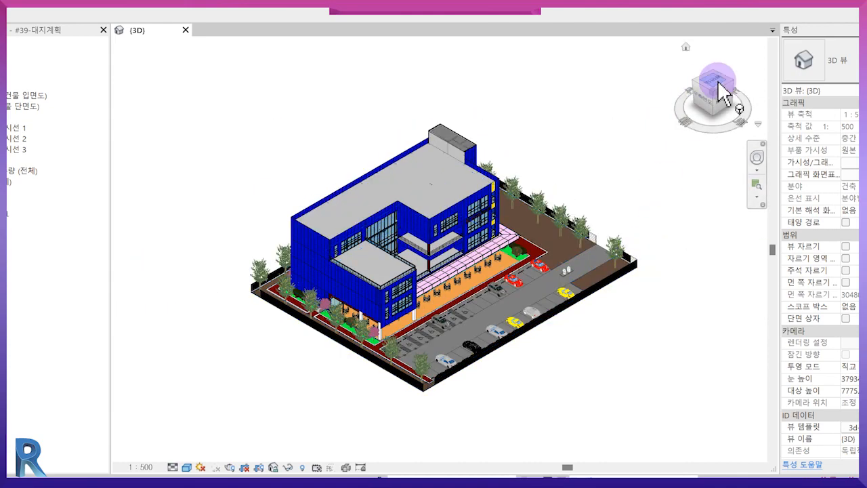
click(720, 86)
click(749, 45)
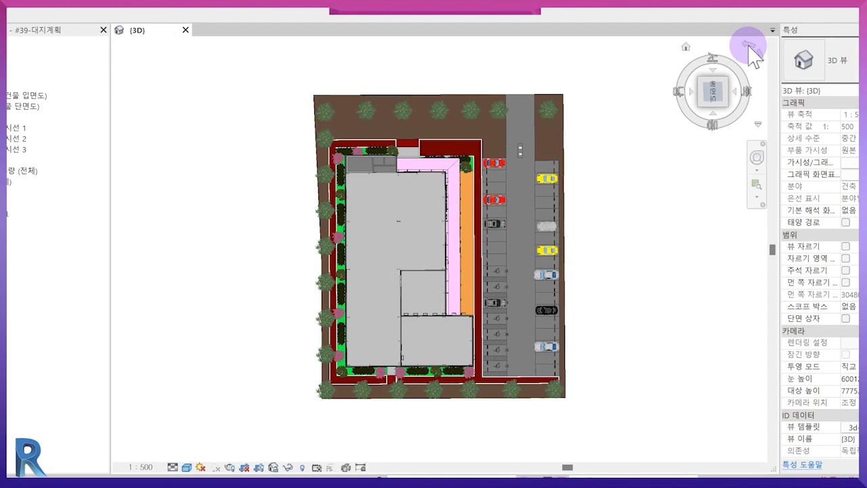
click(749, 46)
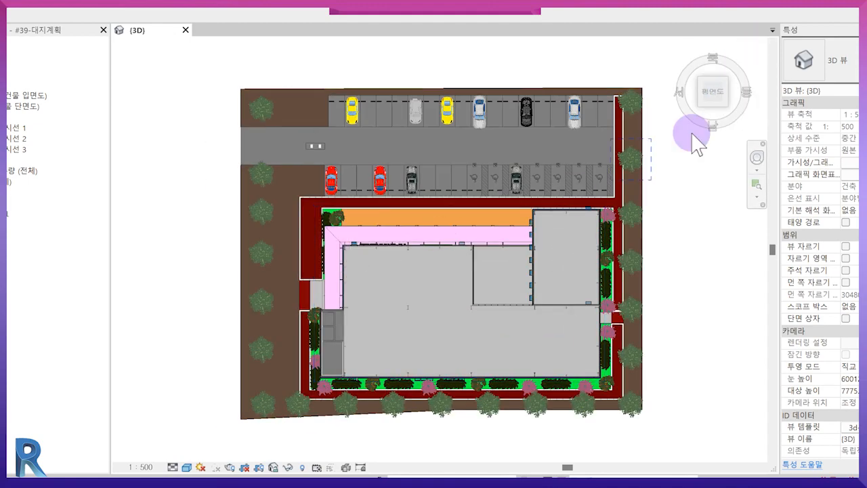
drag(706, 88, 489, 196)
shift+middle_drag(484, 186, 373, 322)
scroll(522, 265, up, 3)
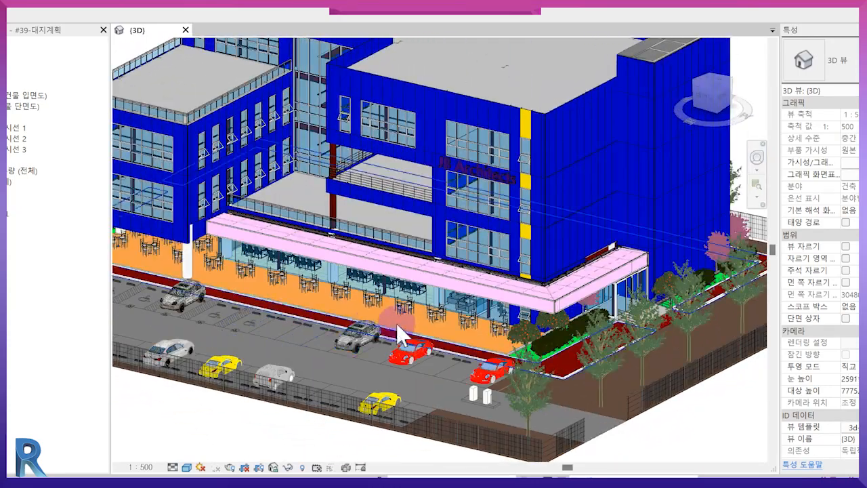
scroll(381, 315, down, 2)
scroll(383, 324, down, 2)
shift+middle_drag(404, 52, 654, 241)
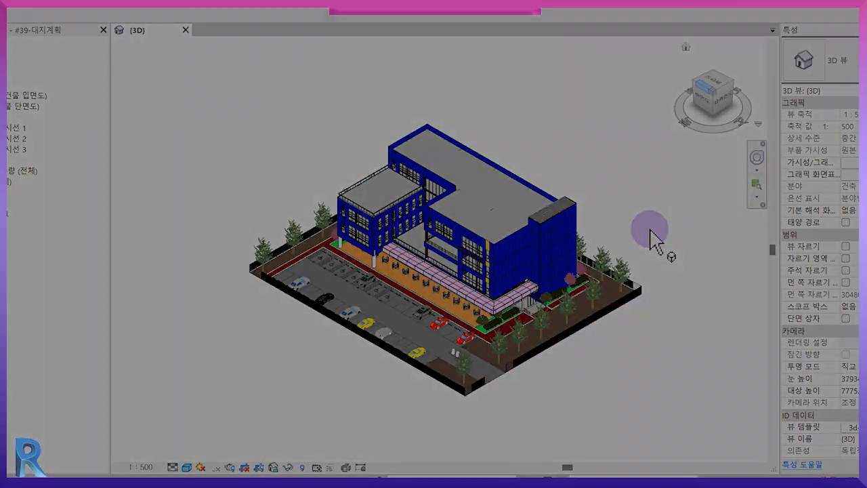